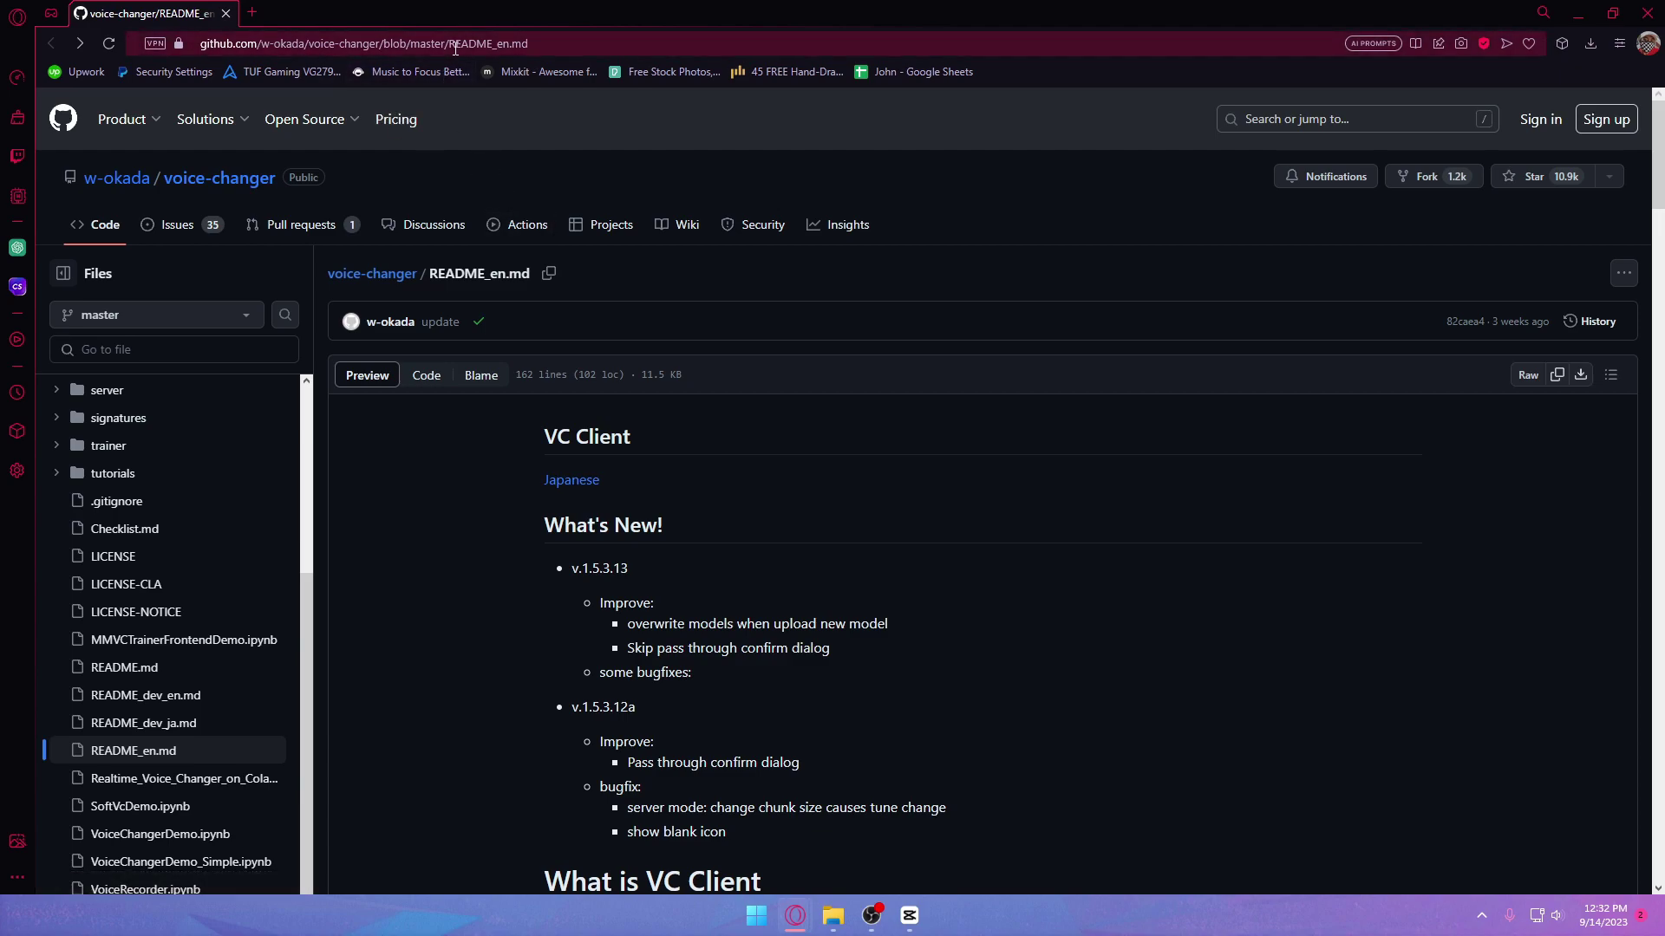
Step: From the README's download table, open the Hugging Face link for v.1.5.3.13 Windows and download MMVCServerSIO_win_onnxdirectML-cuda_v.1.5.3.13.zip
{"action": "scroll", "coordinate": [896, 466], "scroll_direction": "down", "scroll_amount": 3}
{"action": "scroll", "coordinate": [897, 466], "scroll_direction": "down", "scroll_amount": 15}
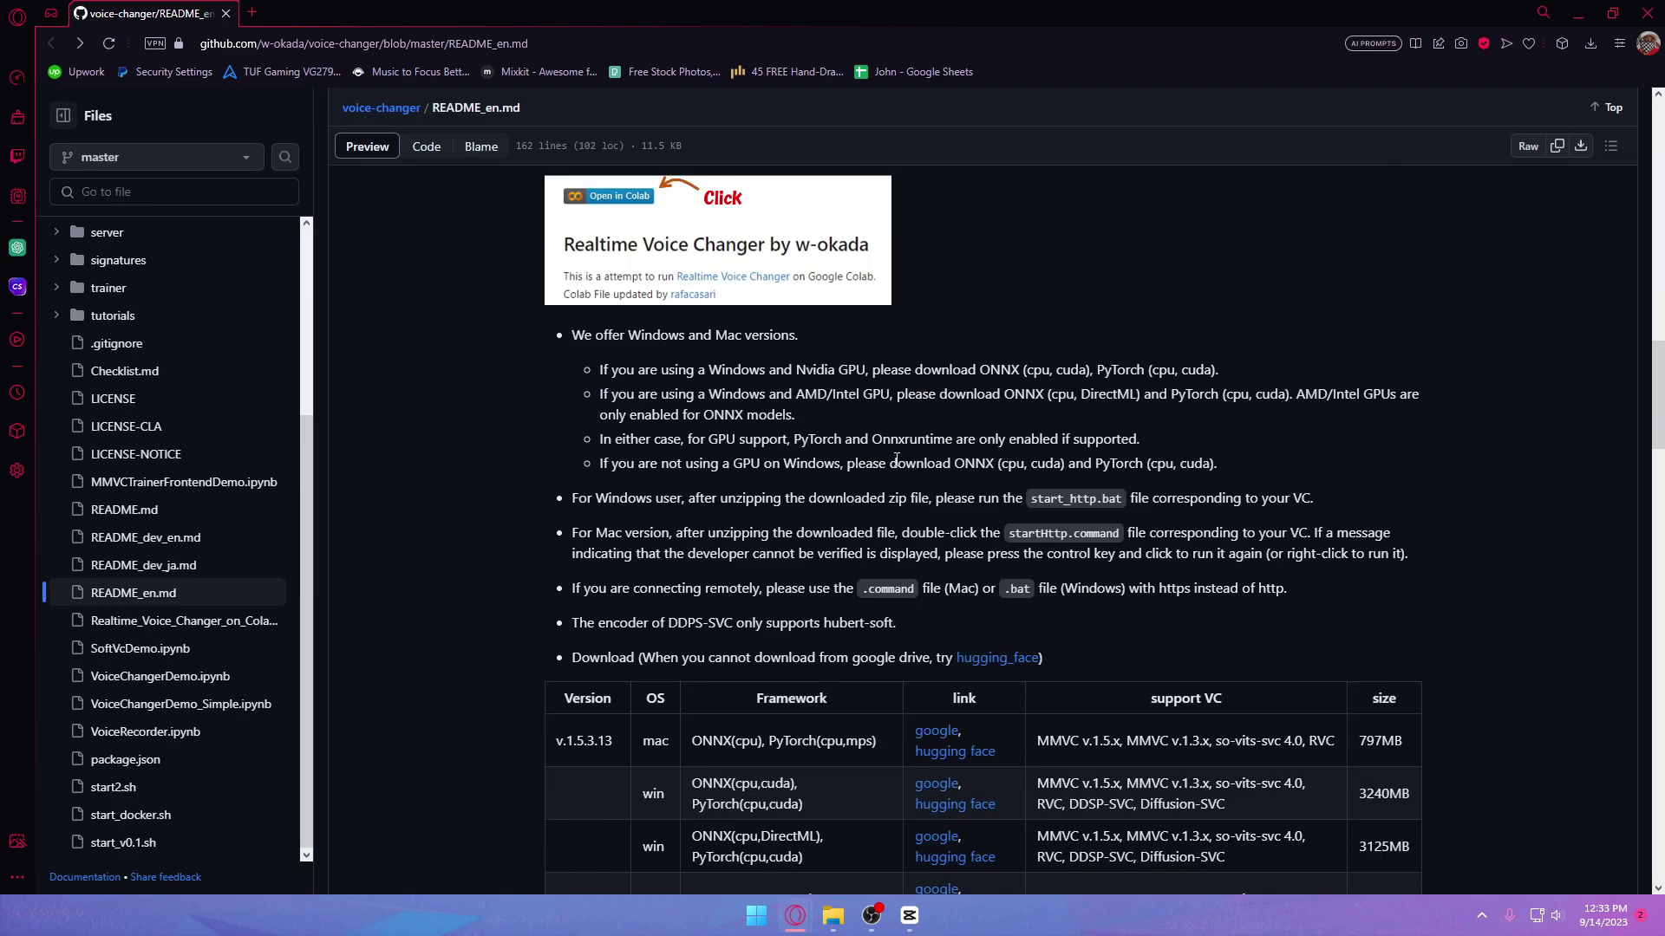
{"action": "scroll", "coordinate": [897, 459], "scroll_direction": "down", "scroll_amount": 6}
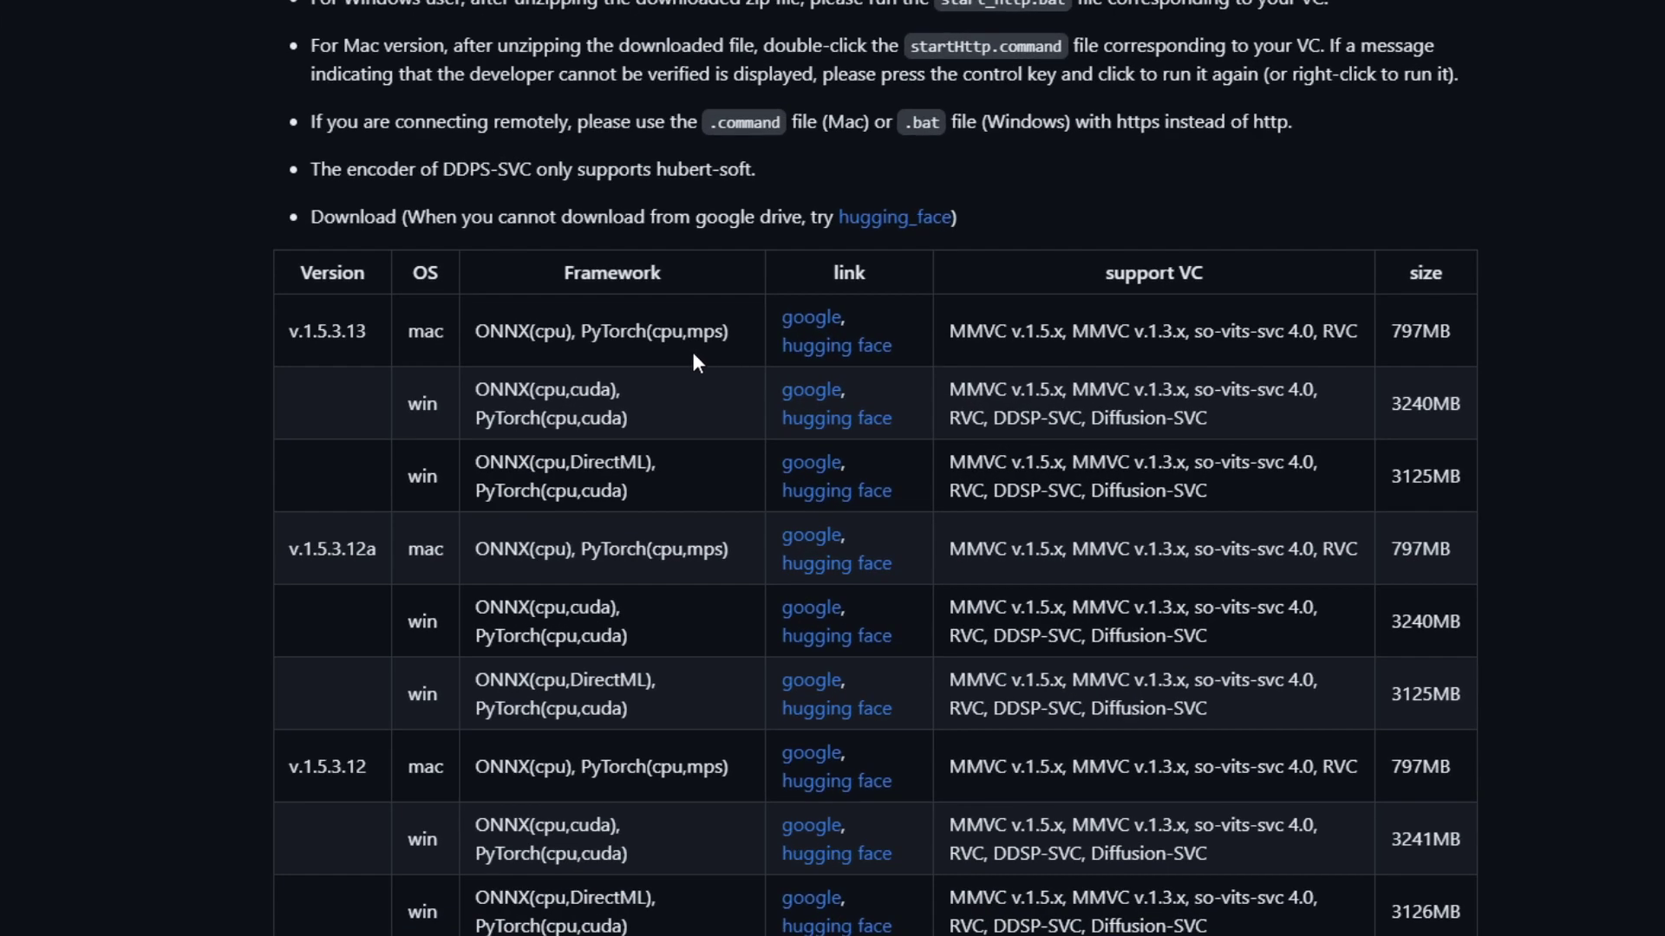
{"action": "scroll", "coordinate": [897, 461], "scroll_direction": "down", "scroll_amount": 2}
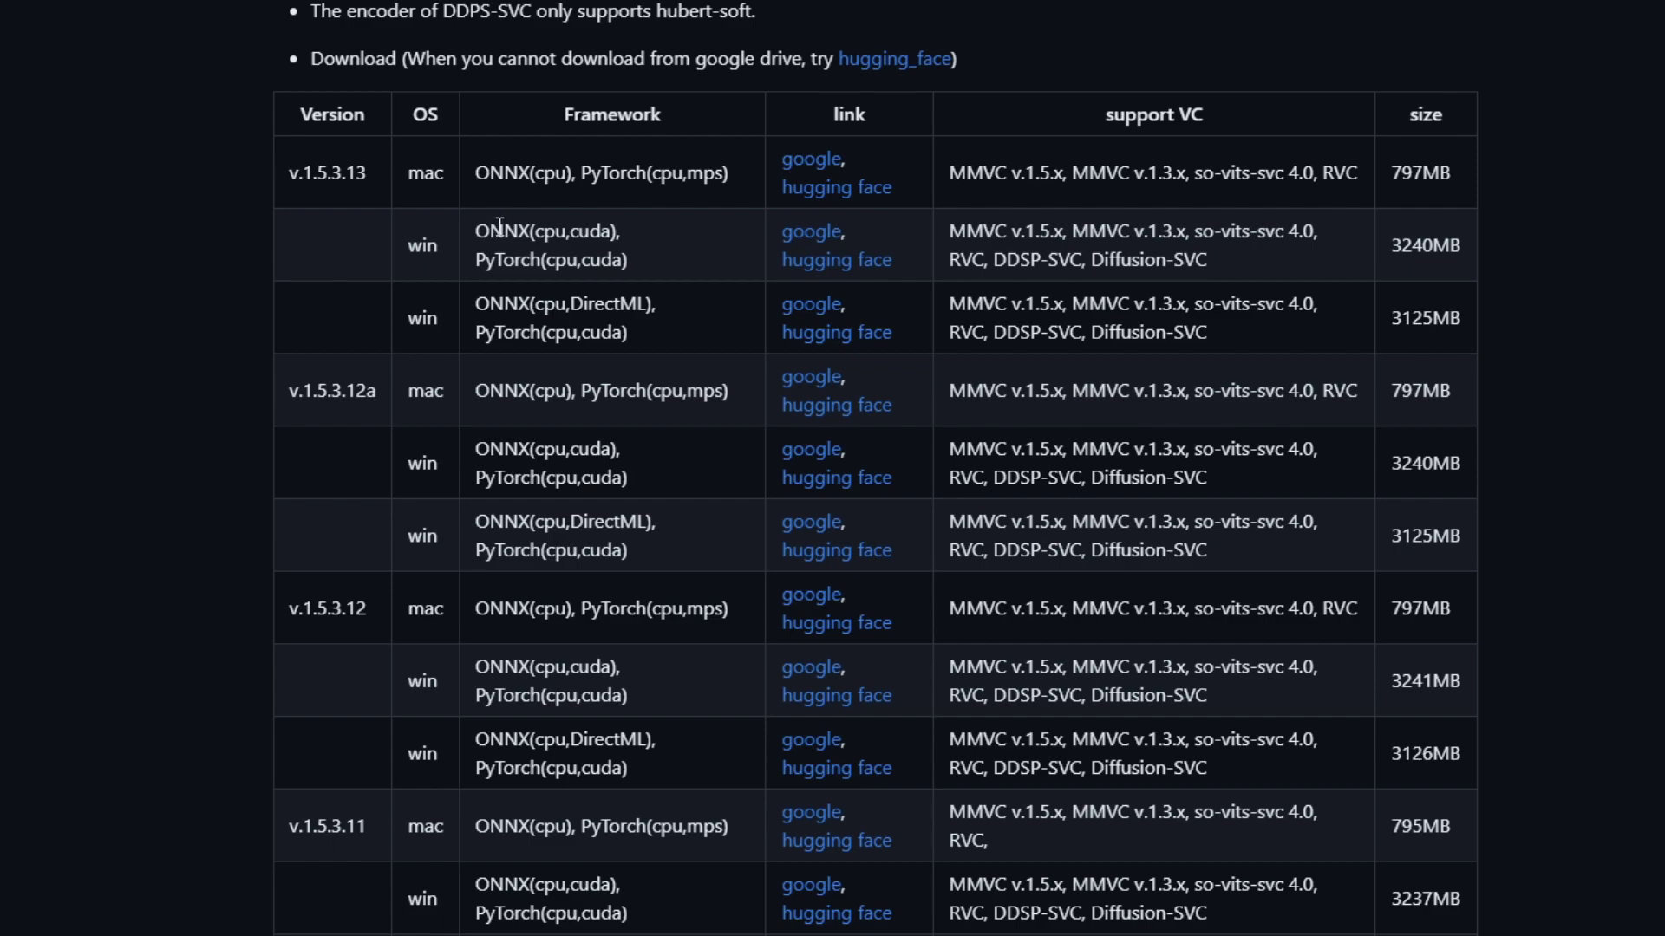
{"action": "left_click_drag", "start_coordinate": [476, 232], "coordinate": [530, 233]}
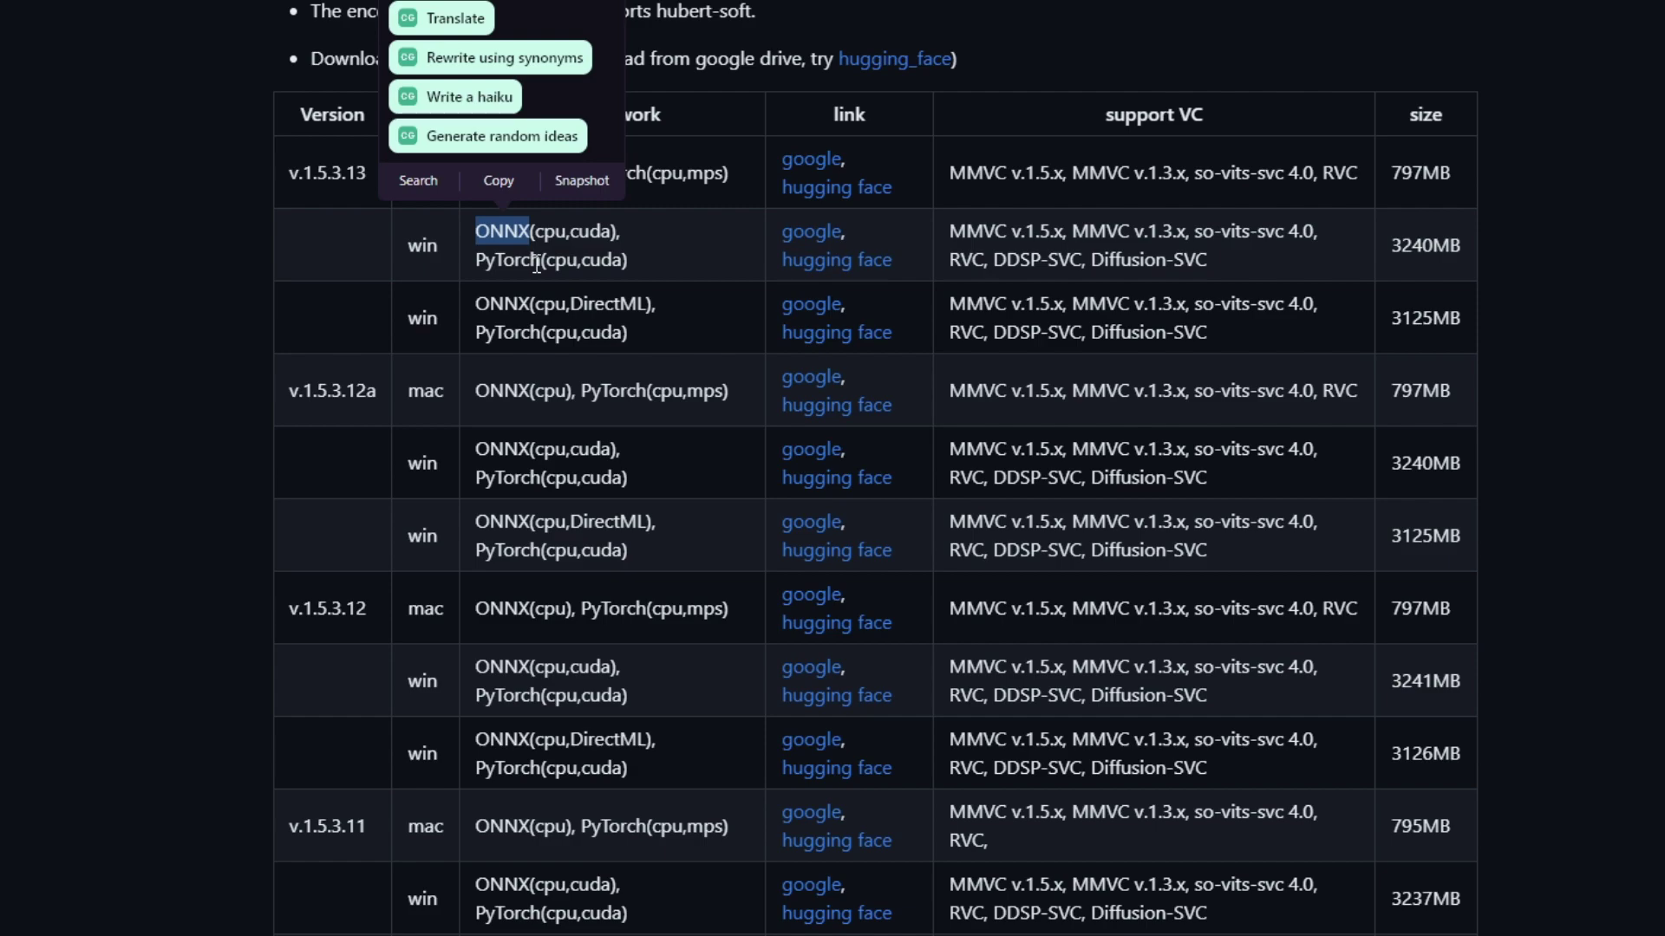
{"action": "left_click", "coordinate": [820, 269]}
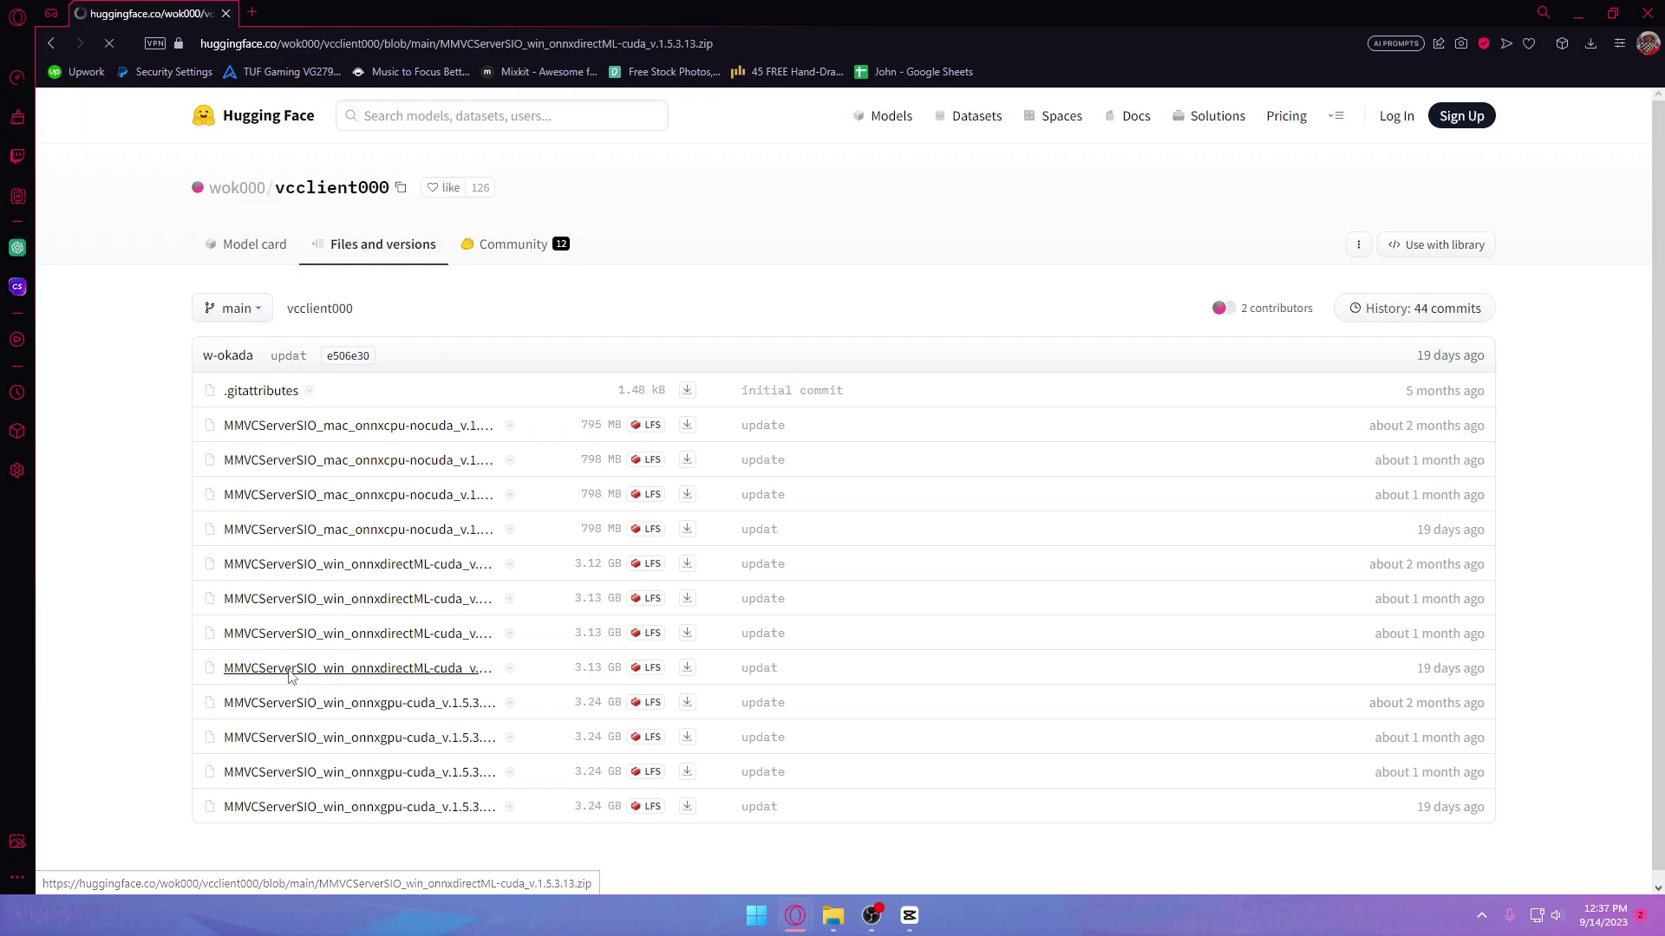
{"action": "left_click", "coordinate": [435, 574]}
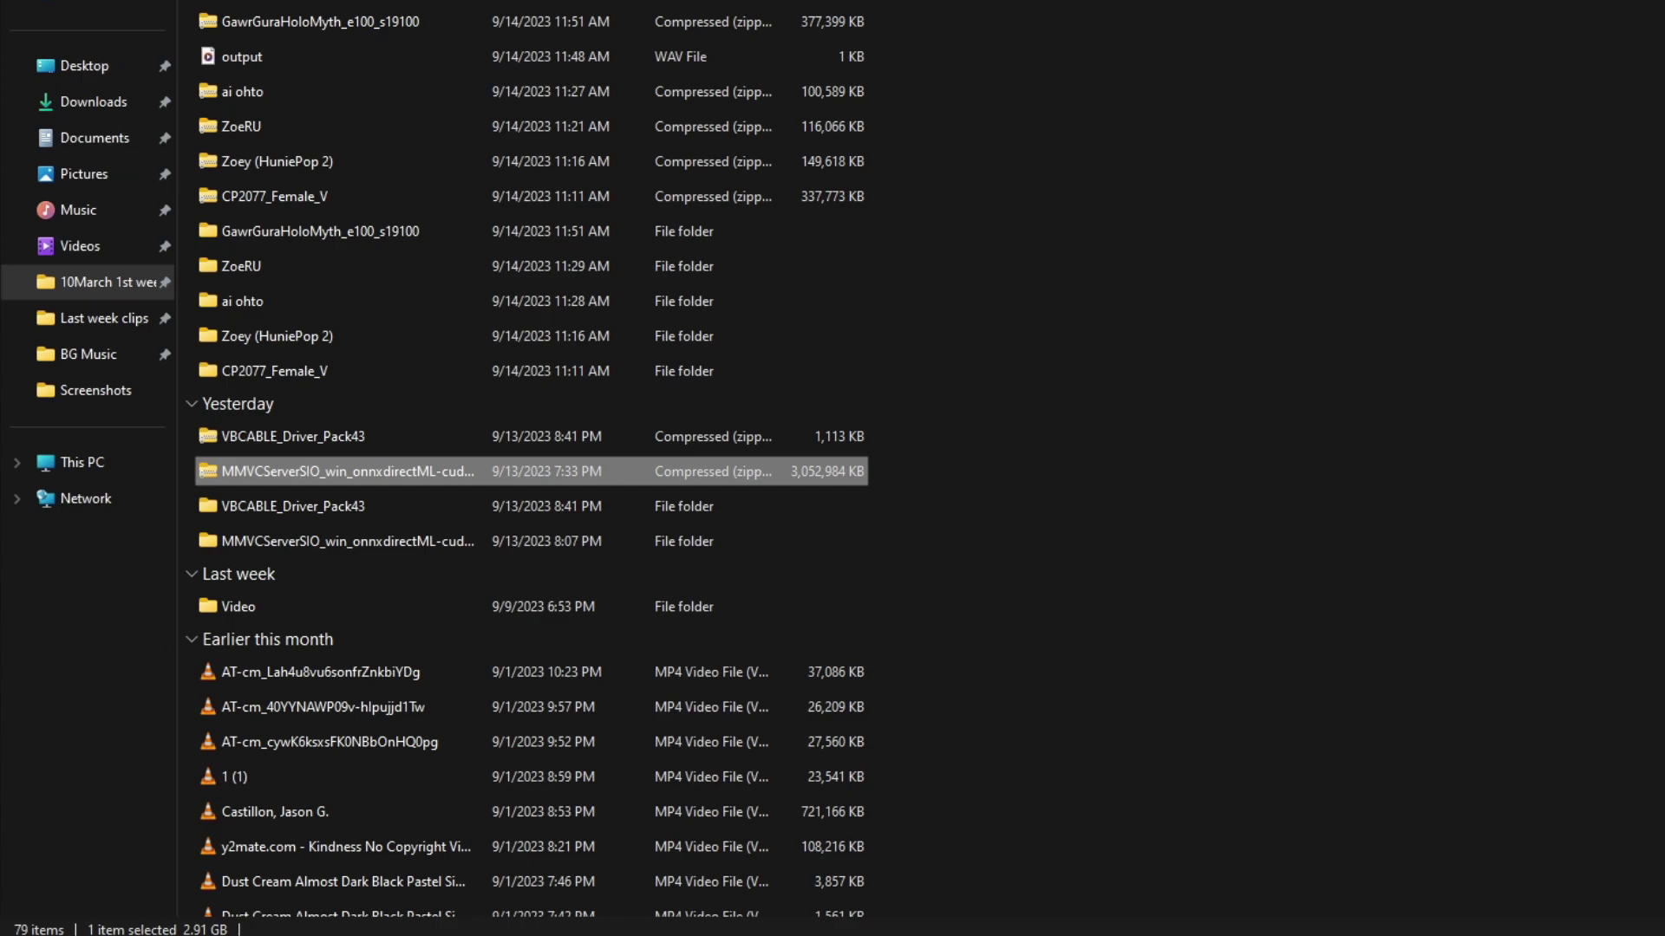
{"action": "right_click", "coordinate": [299, 475]}
{"action": "mouse_move", "coordinate": [379, 409]}
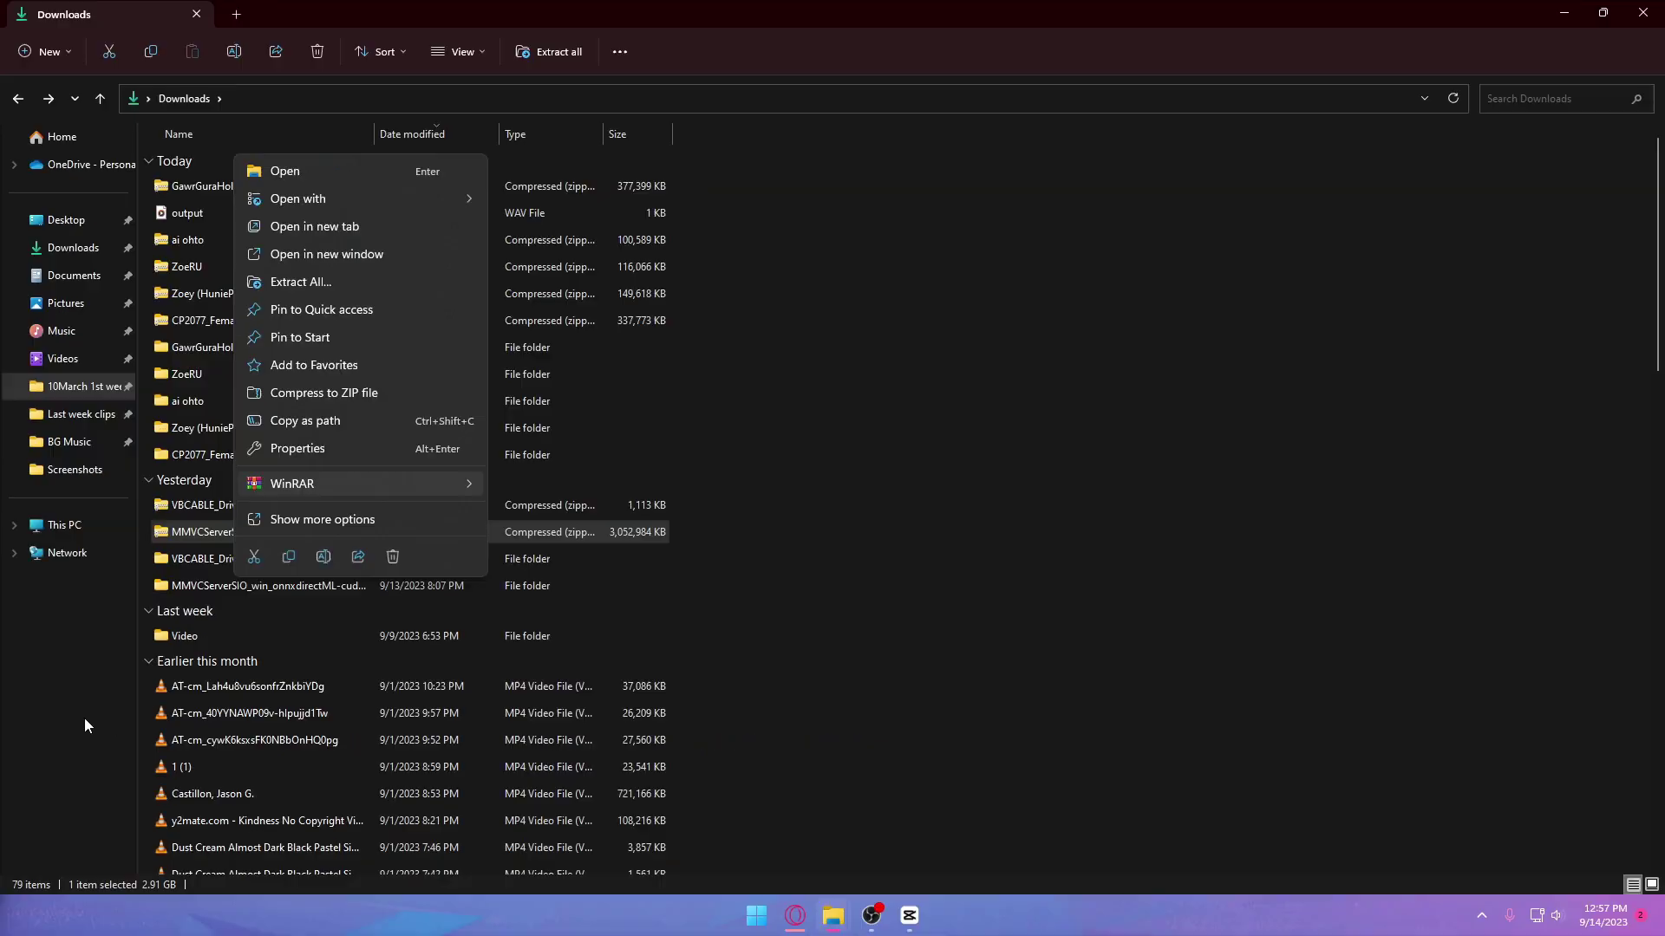
{"action": "left_click", "coordinate": [85, 720]}
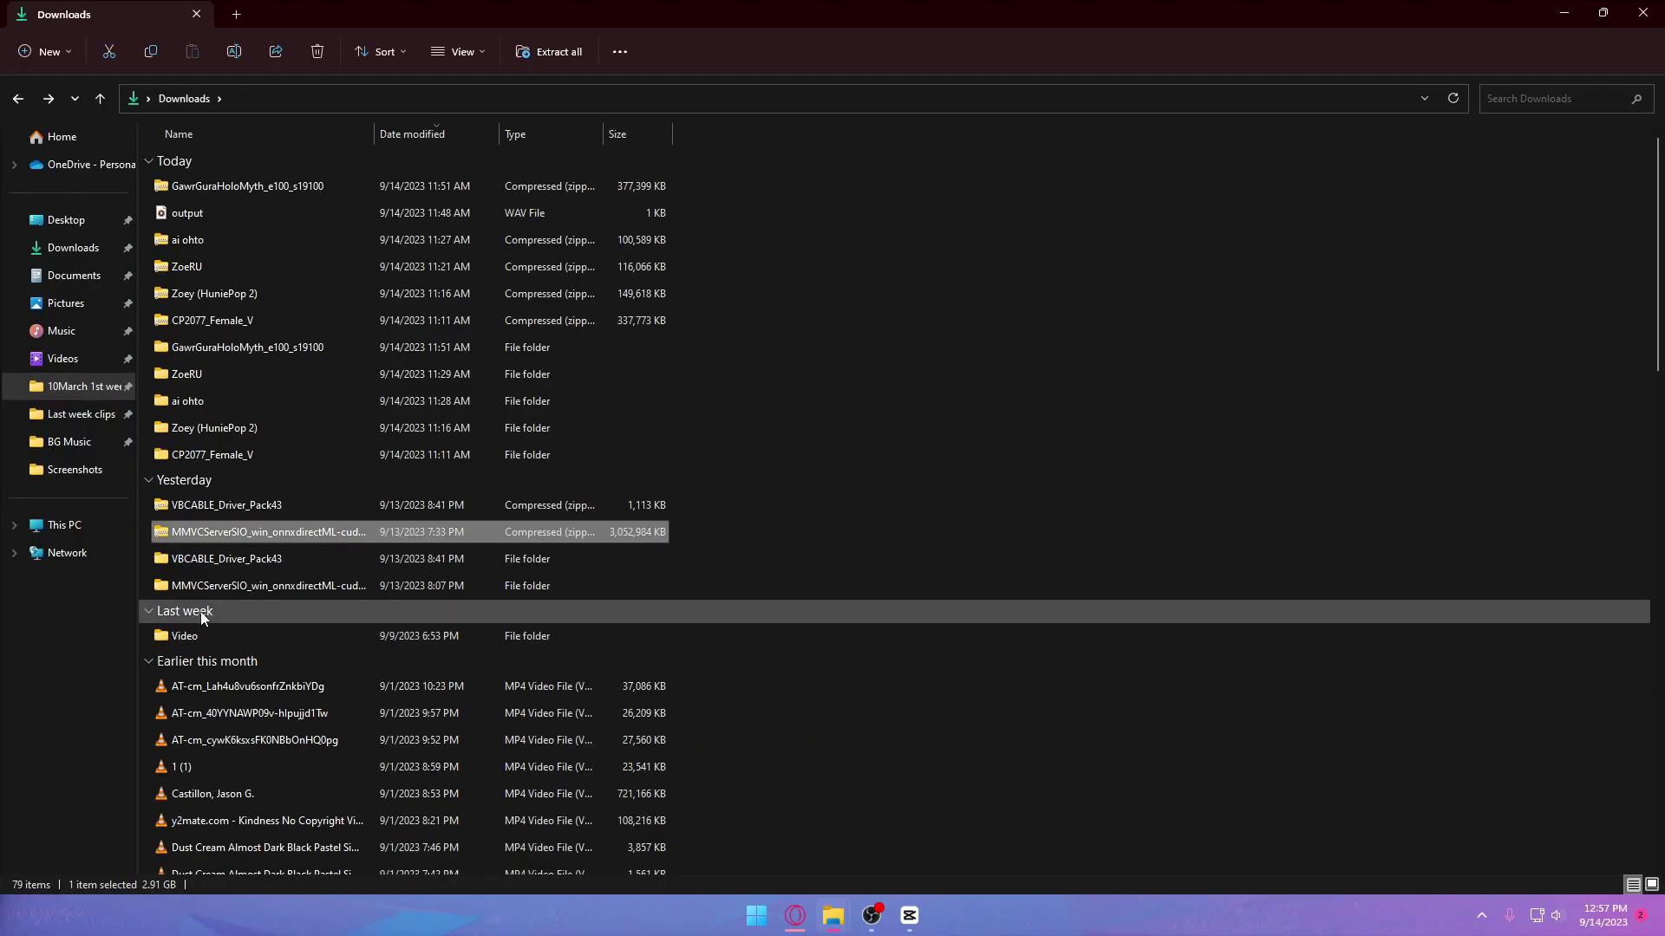
Step: Open the MMVCServerSIO folder inside the extracted MMVCServerSIO_win_onnxdirectML-cuda_v.1.5.3.13 folder and run the start_http batch file
{"action": "double_click", "coordinate": [271, 586]}
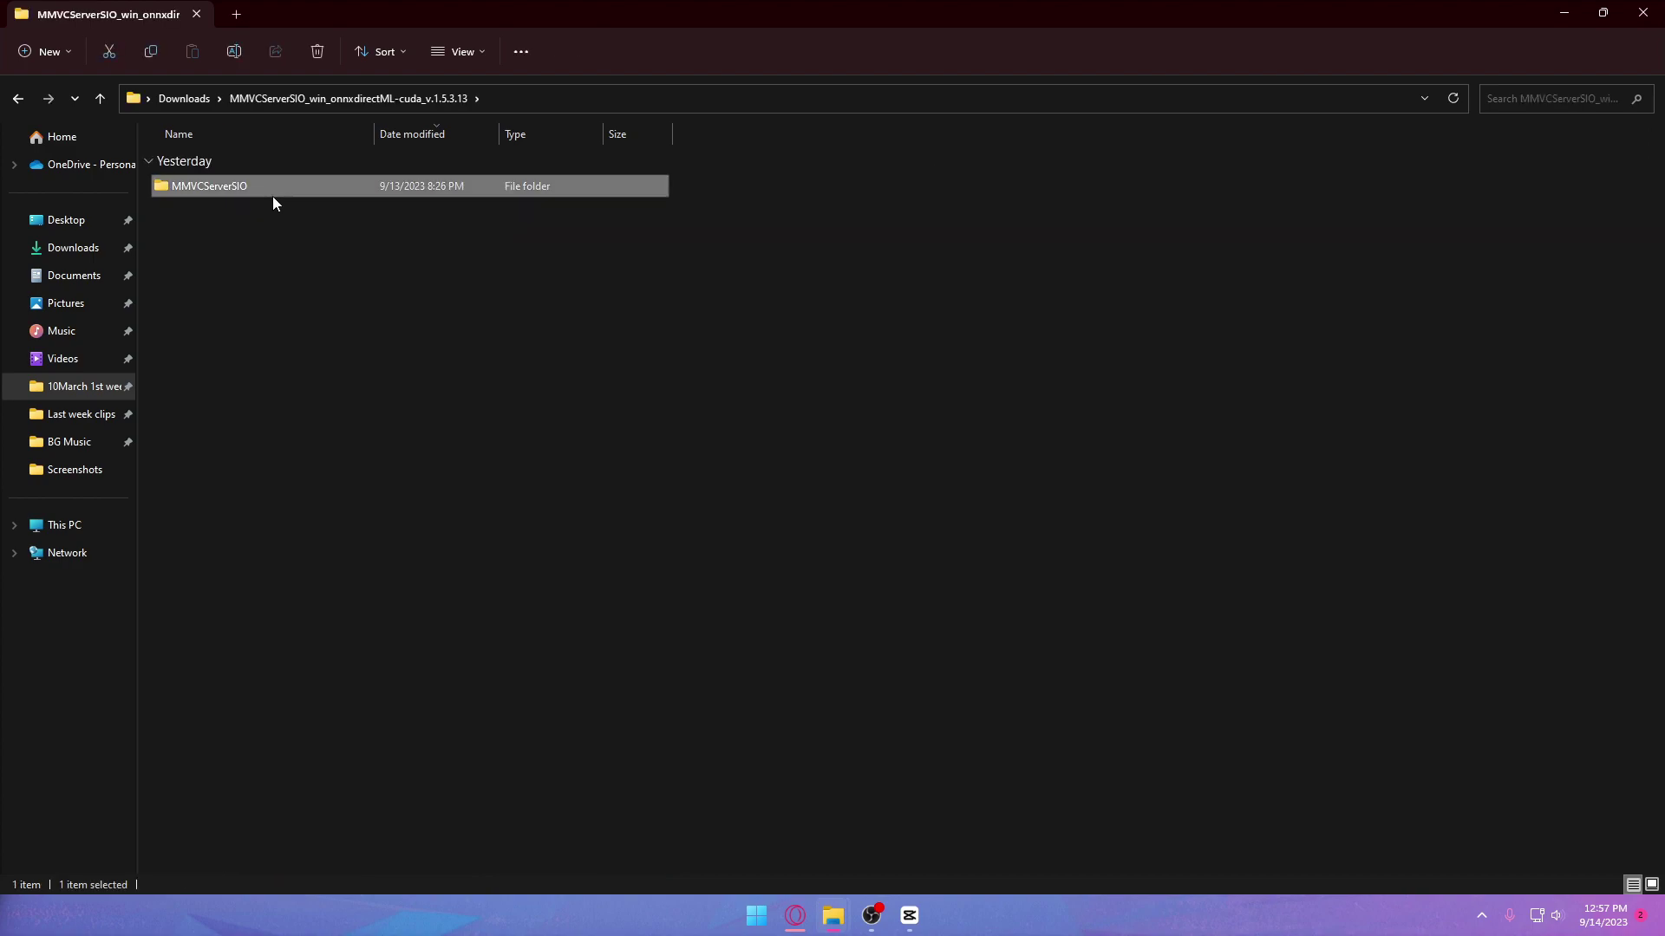
{"action": "double_click", "coordinate": [272, 192]}
{"action": "scroll", "coordinate": [345, 377], "scroll_direction": "down", "scroll_amount": 10}
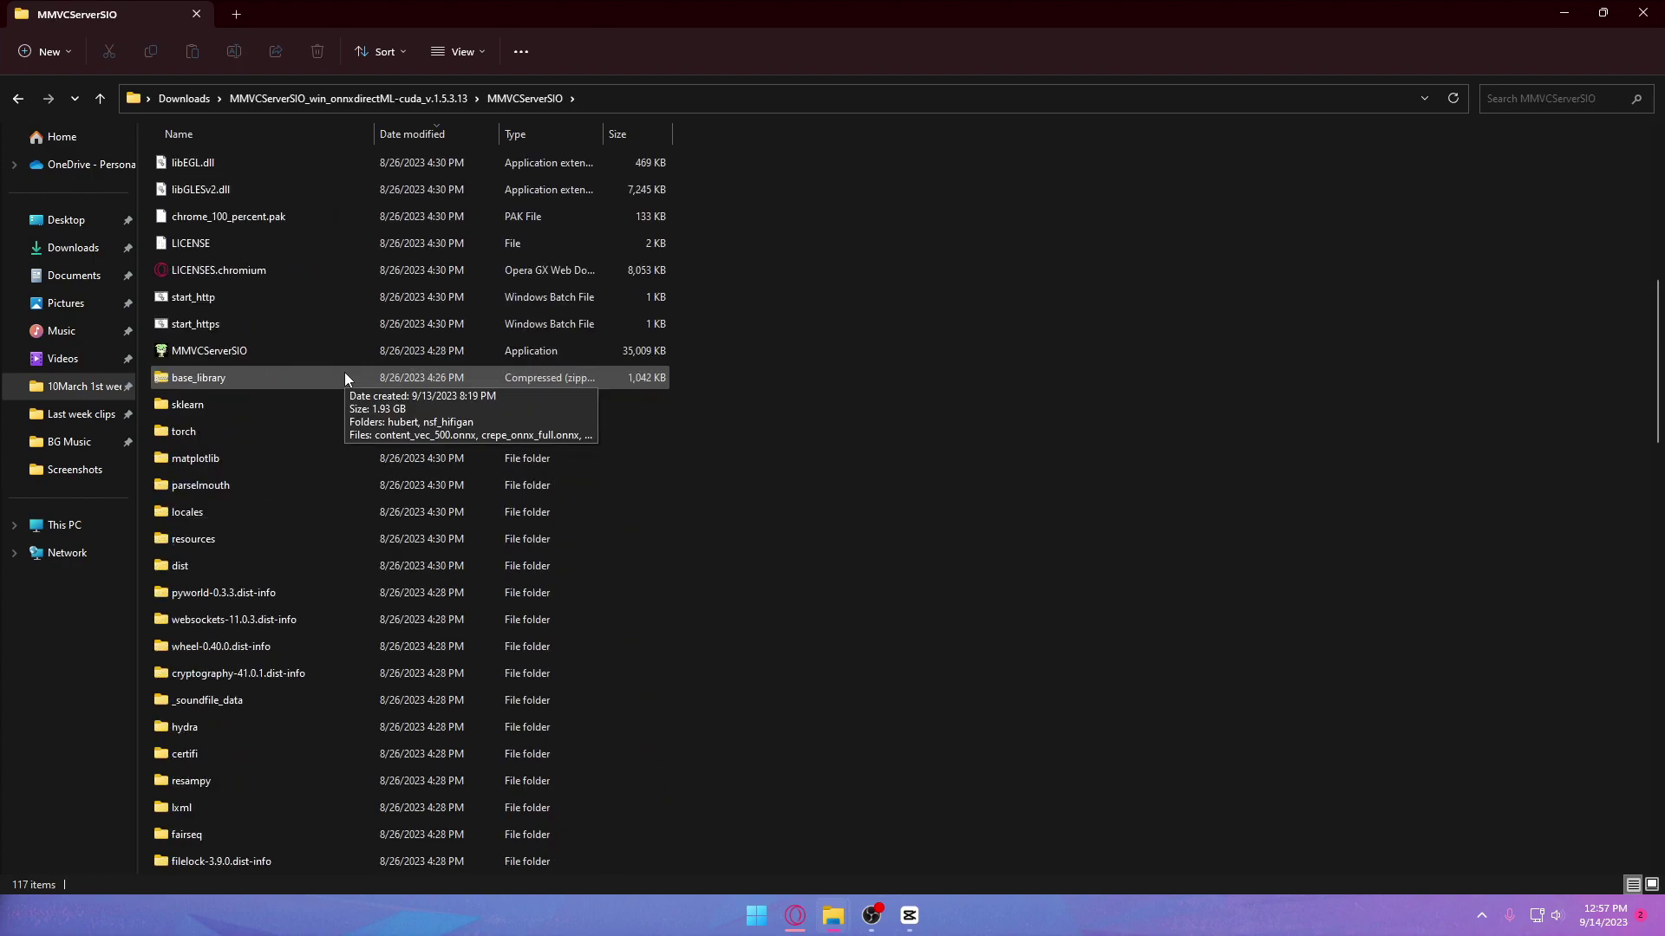
{"action": "scroll", "coordinate": [345, 377], "scroll_direction": "up", "scroll_amount": 10}
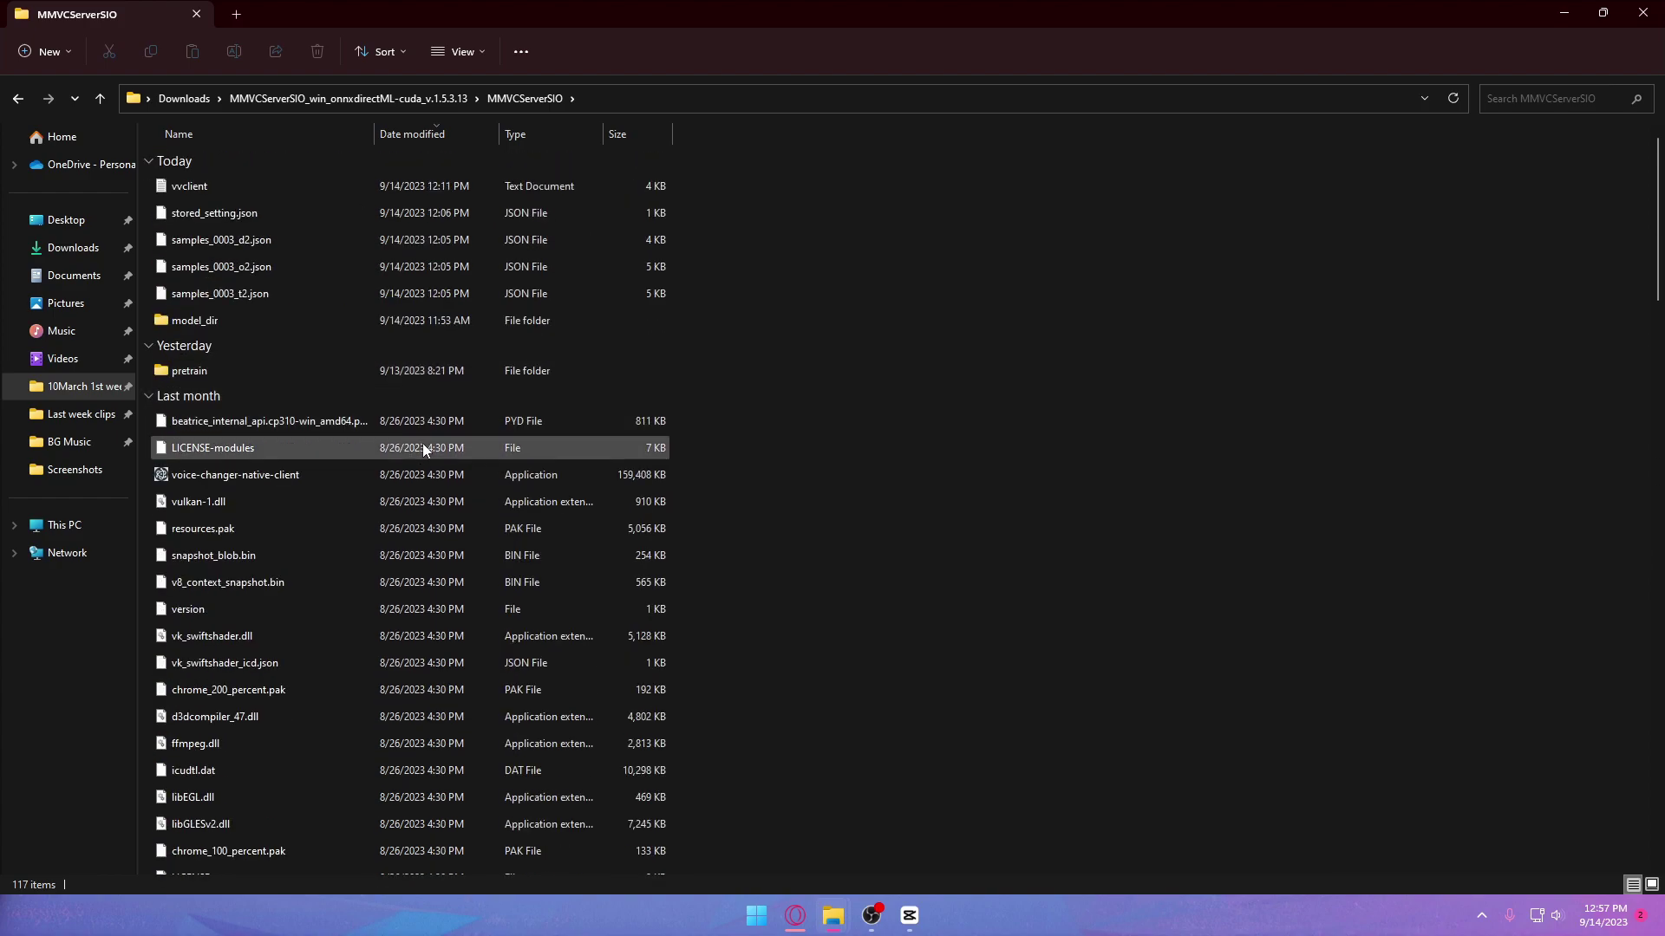
{"action": "scroll", "coordinate": [424, 447], "scroll_direction": "down", "scroll_amount": 3}
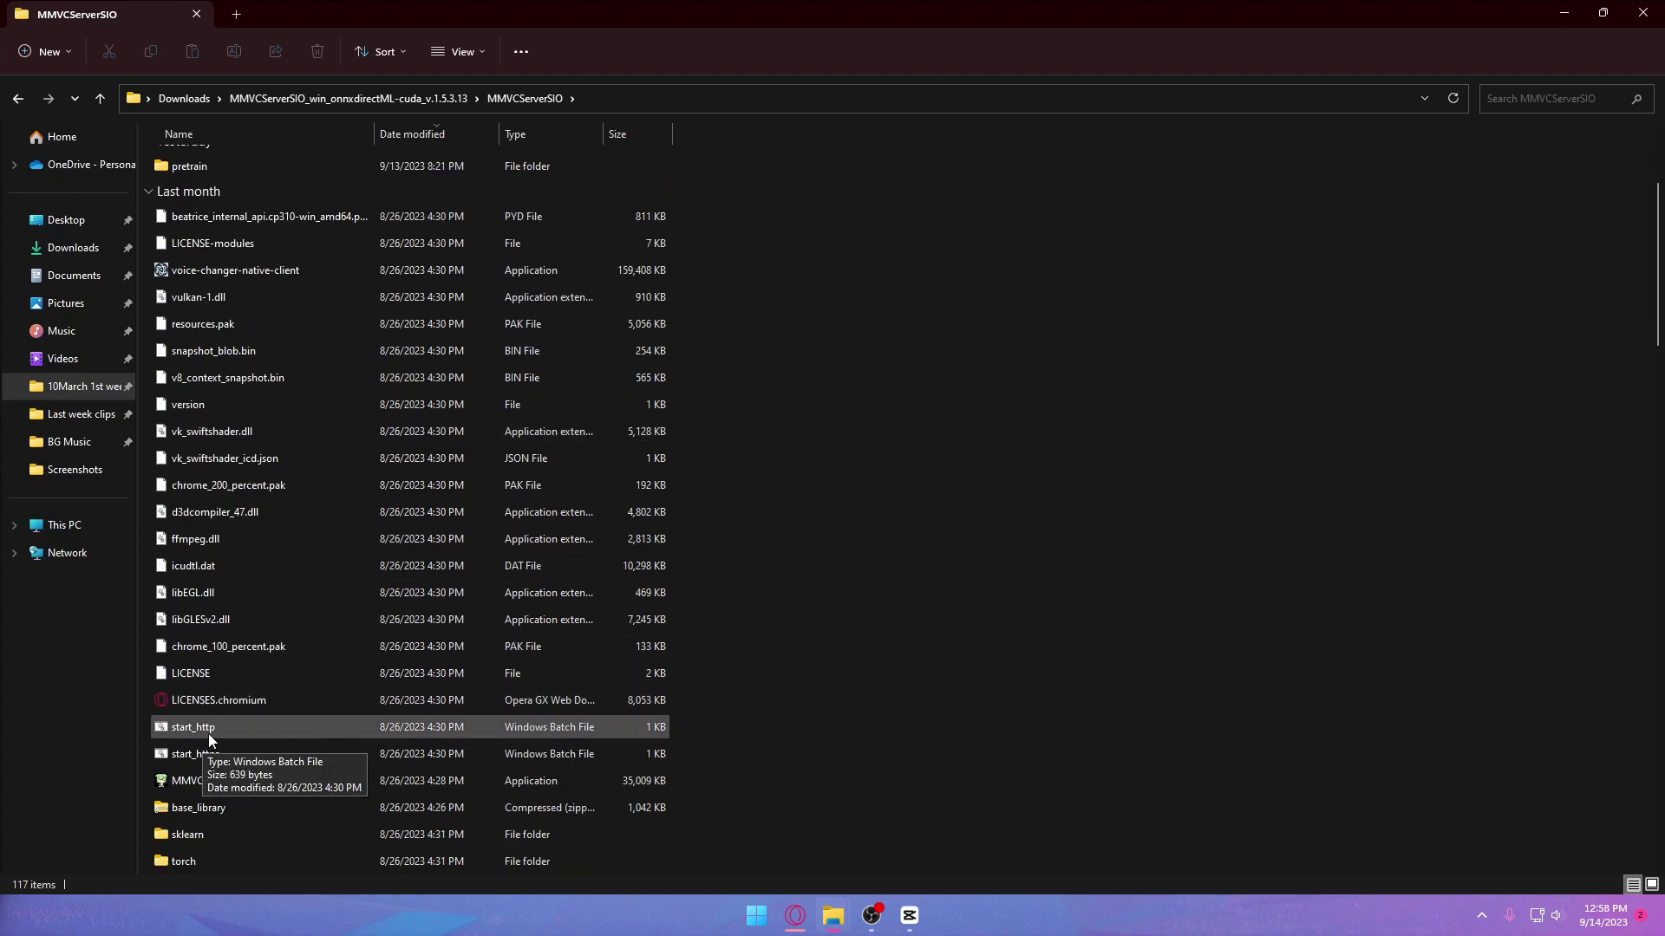
{"action": "left_click", "coordinate": [209, 730]}
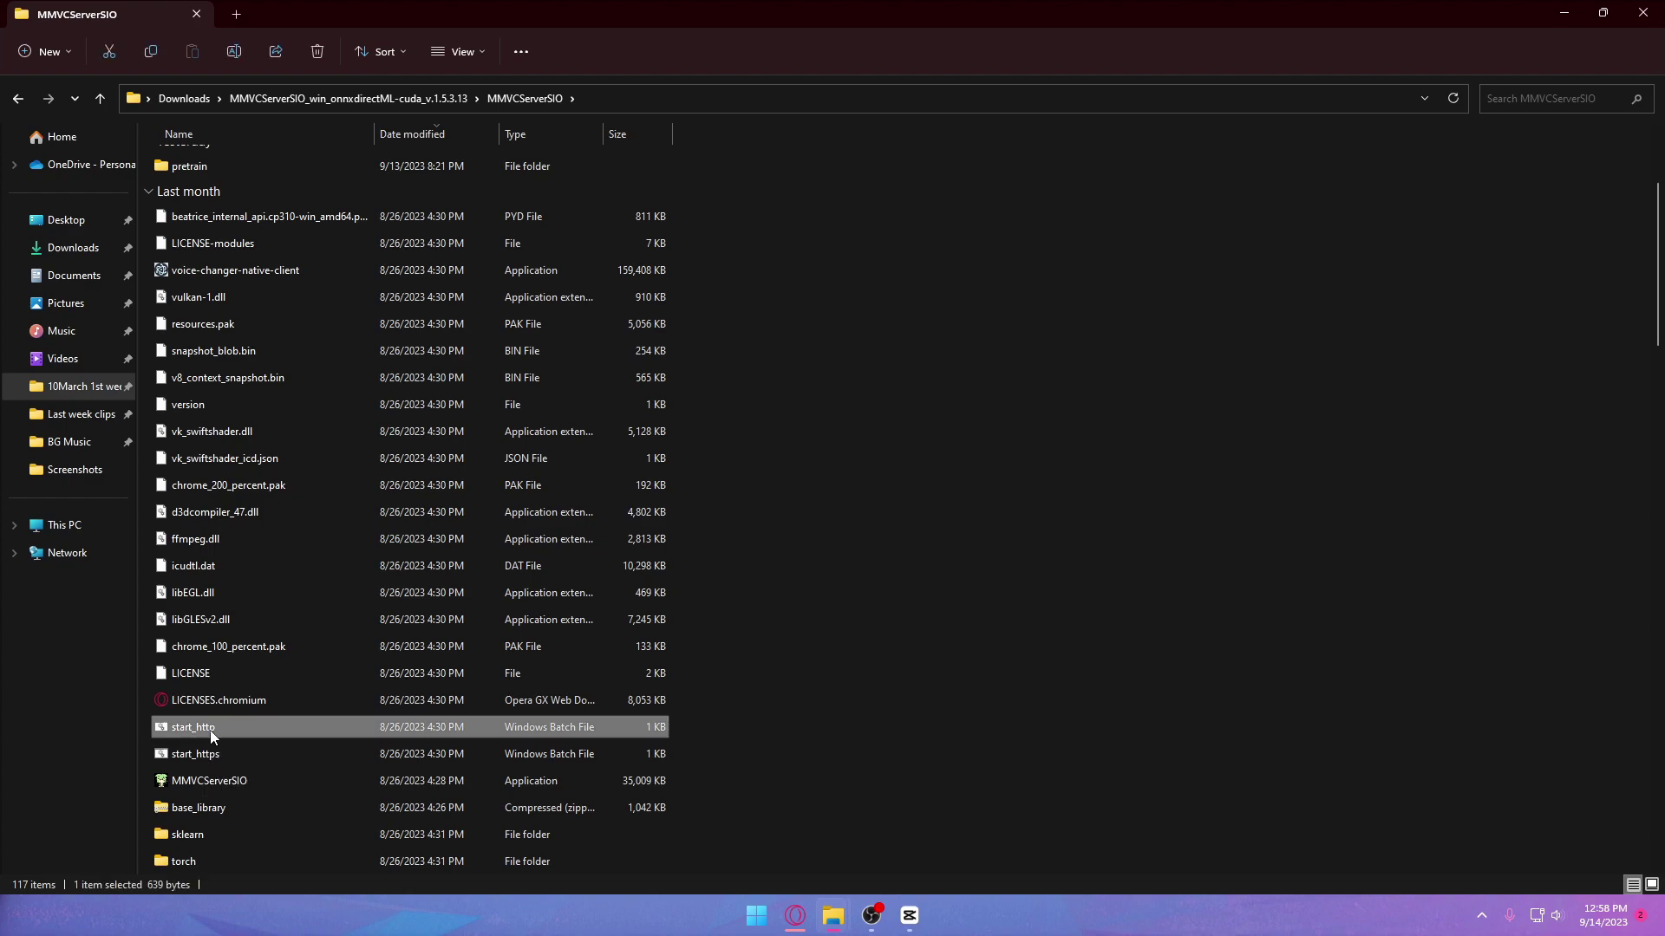
{"action": "double_click", "coordinate": [210, 730]}
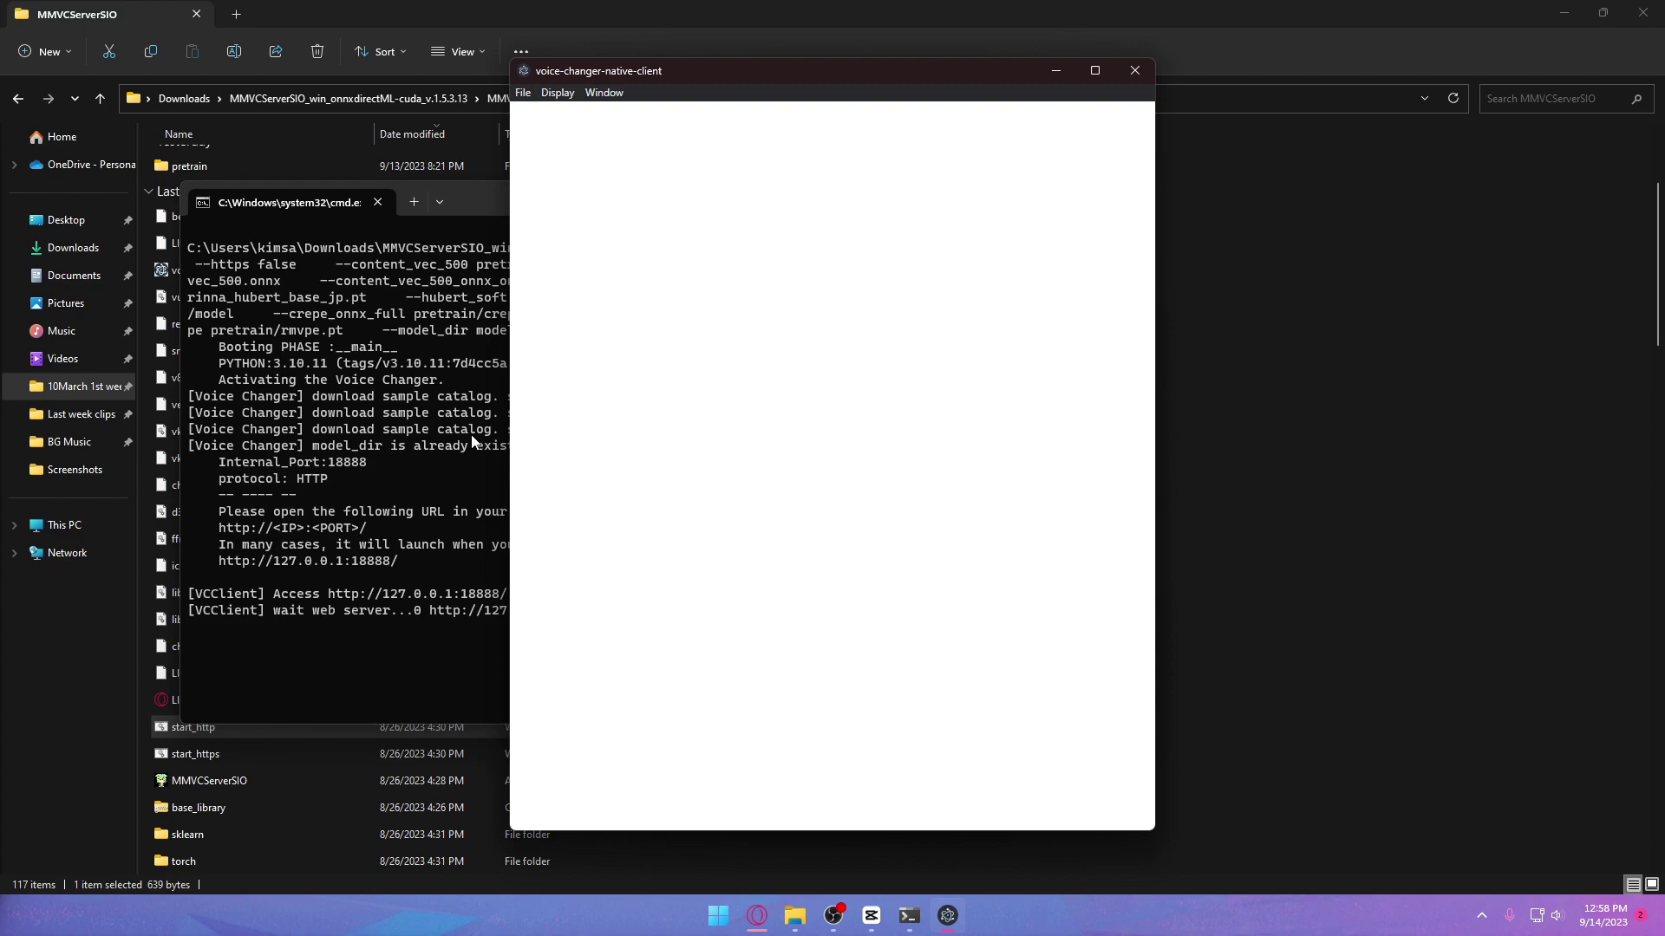
{"action": "left_click", "coordinate": [472, 443]}
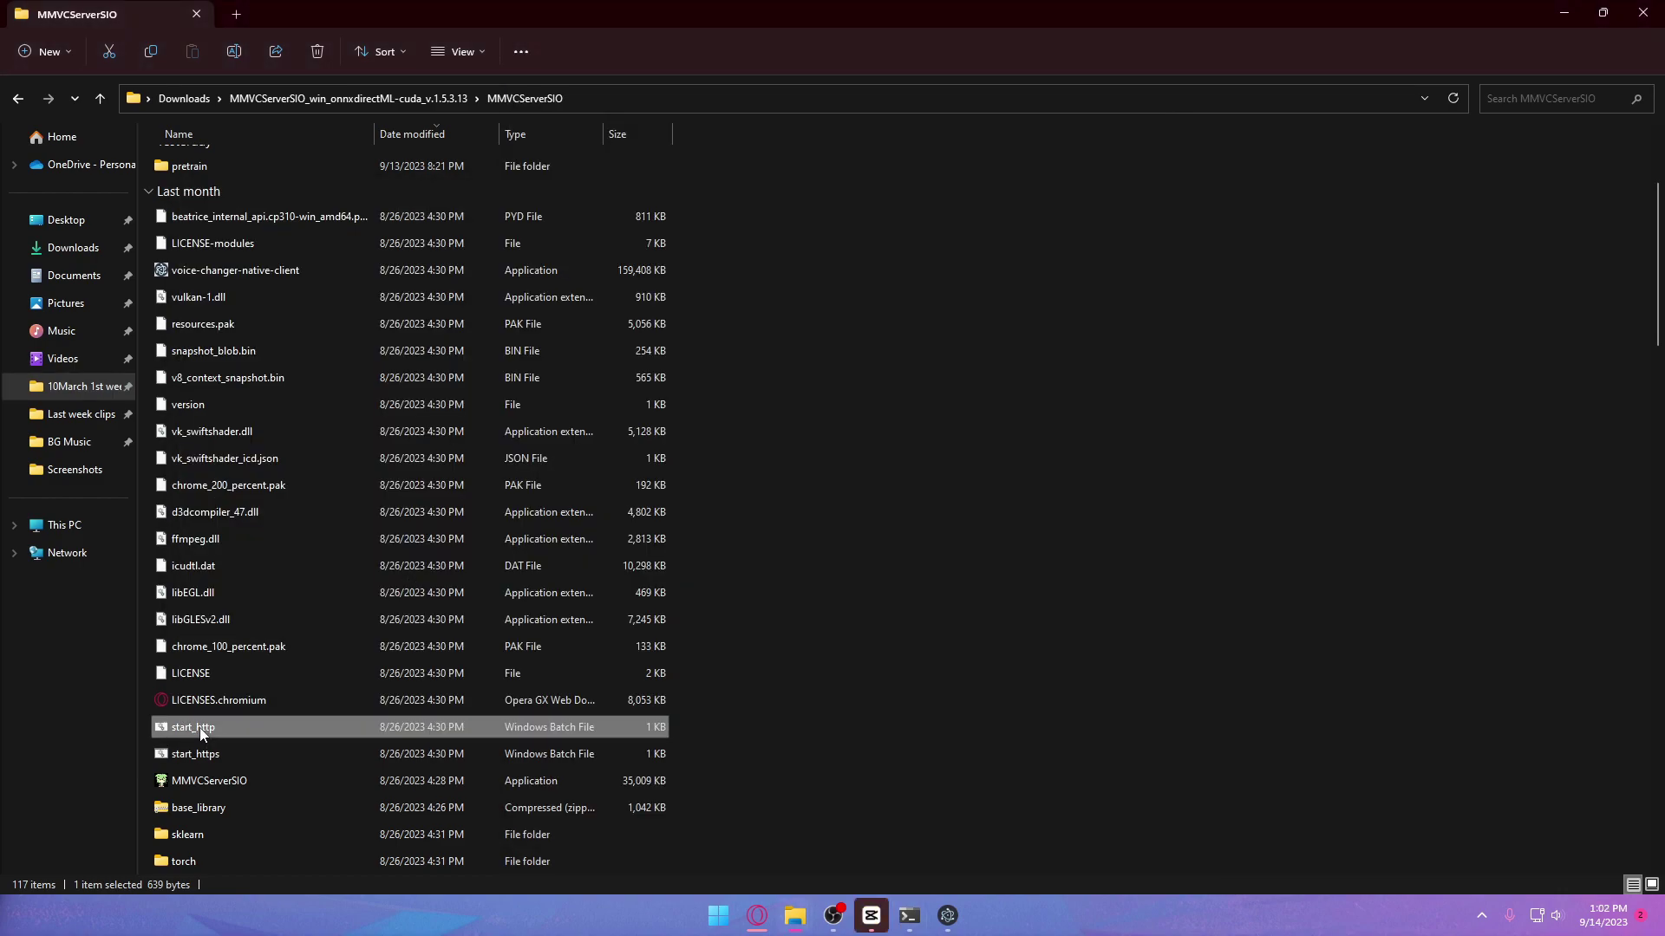
Step: Show the Send to destinations for the start_http batch file
{"action": "right_click", "coordinate": [200, 733]}
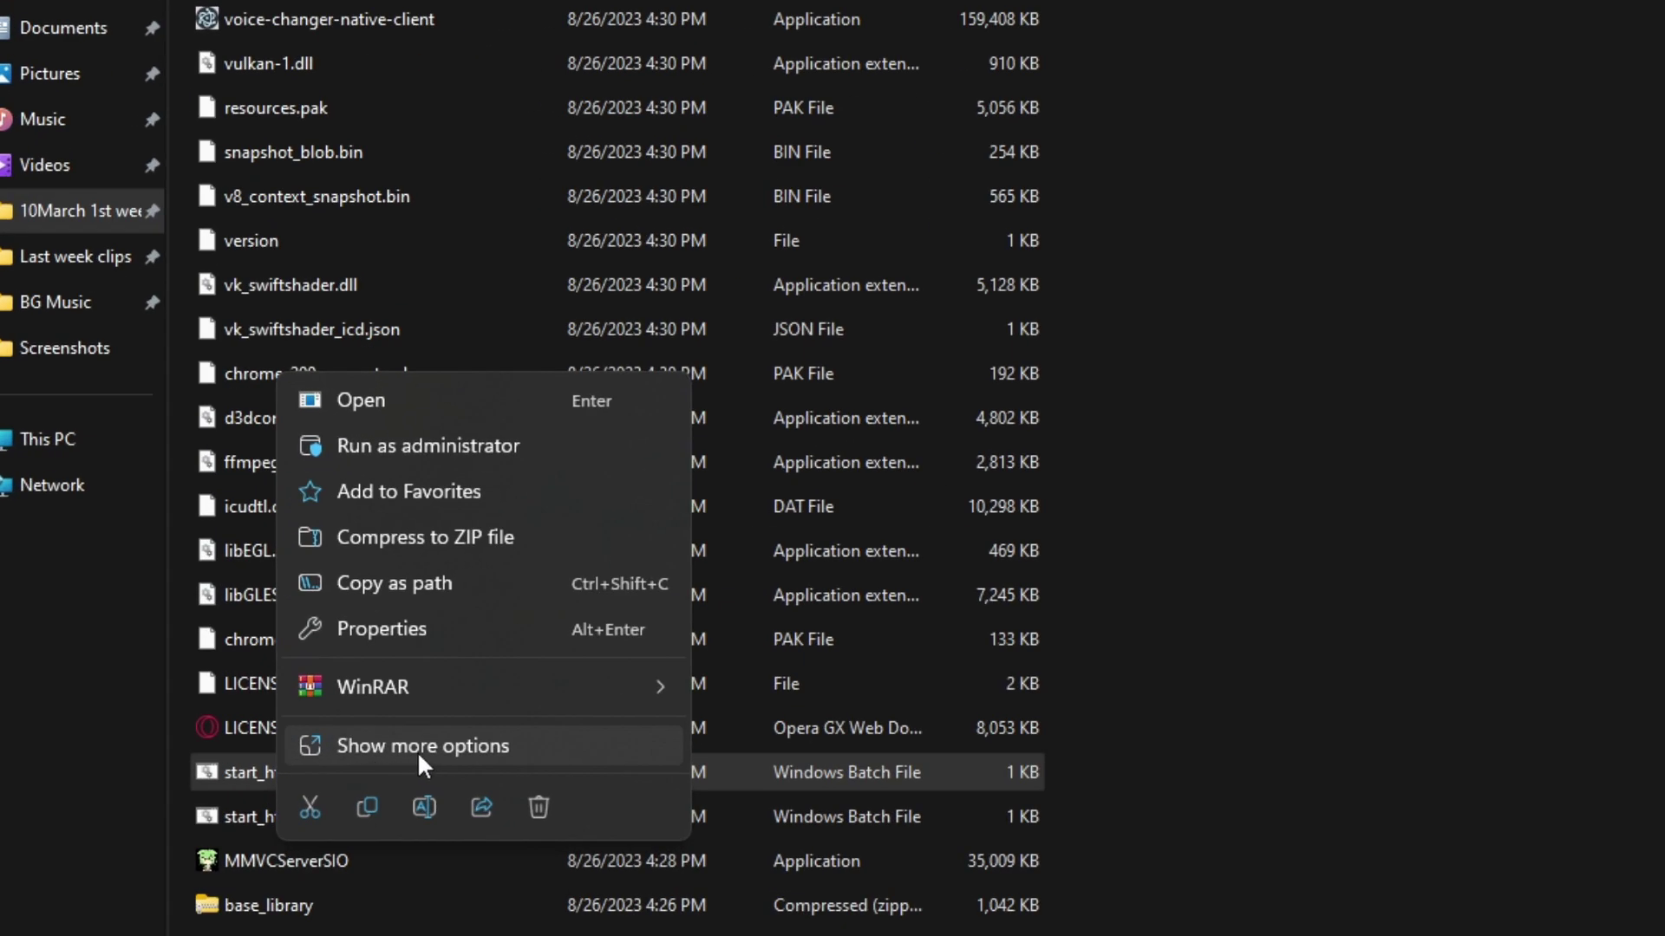
{"action": "left_click", "coordinate": [416, 747]}
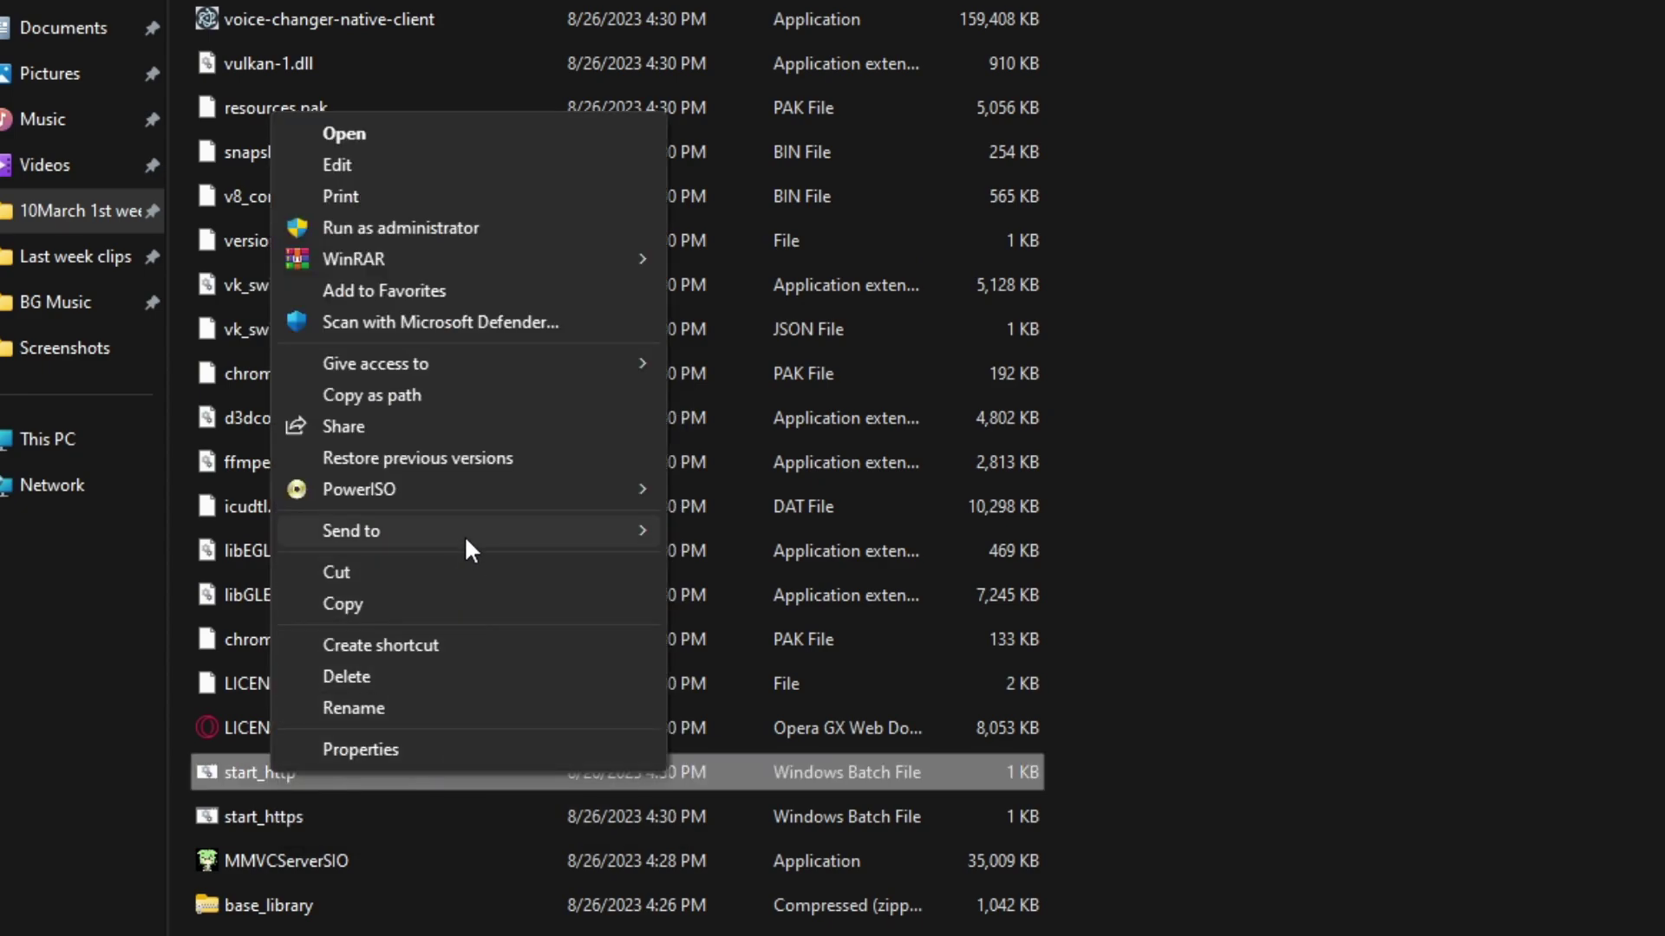
{"action": "mouse_move", "coordinate": [508, 532]}
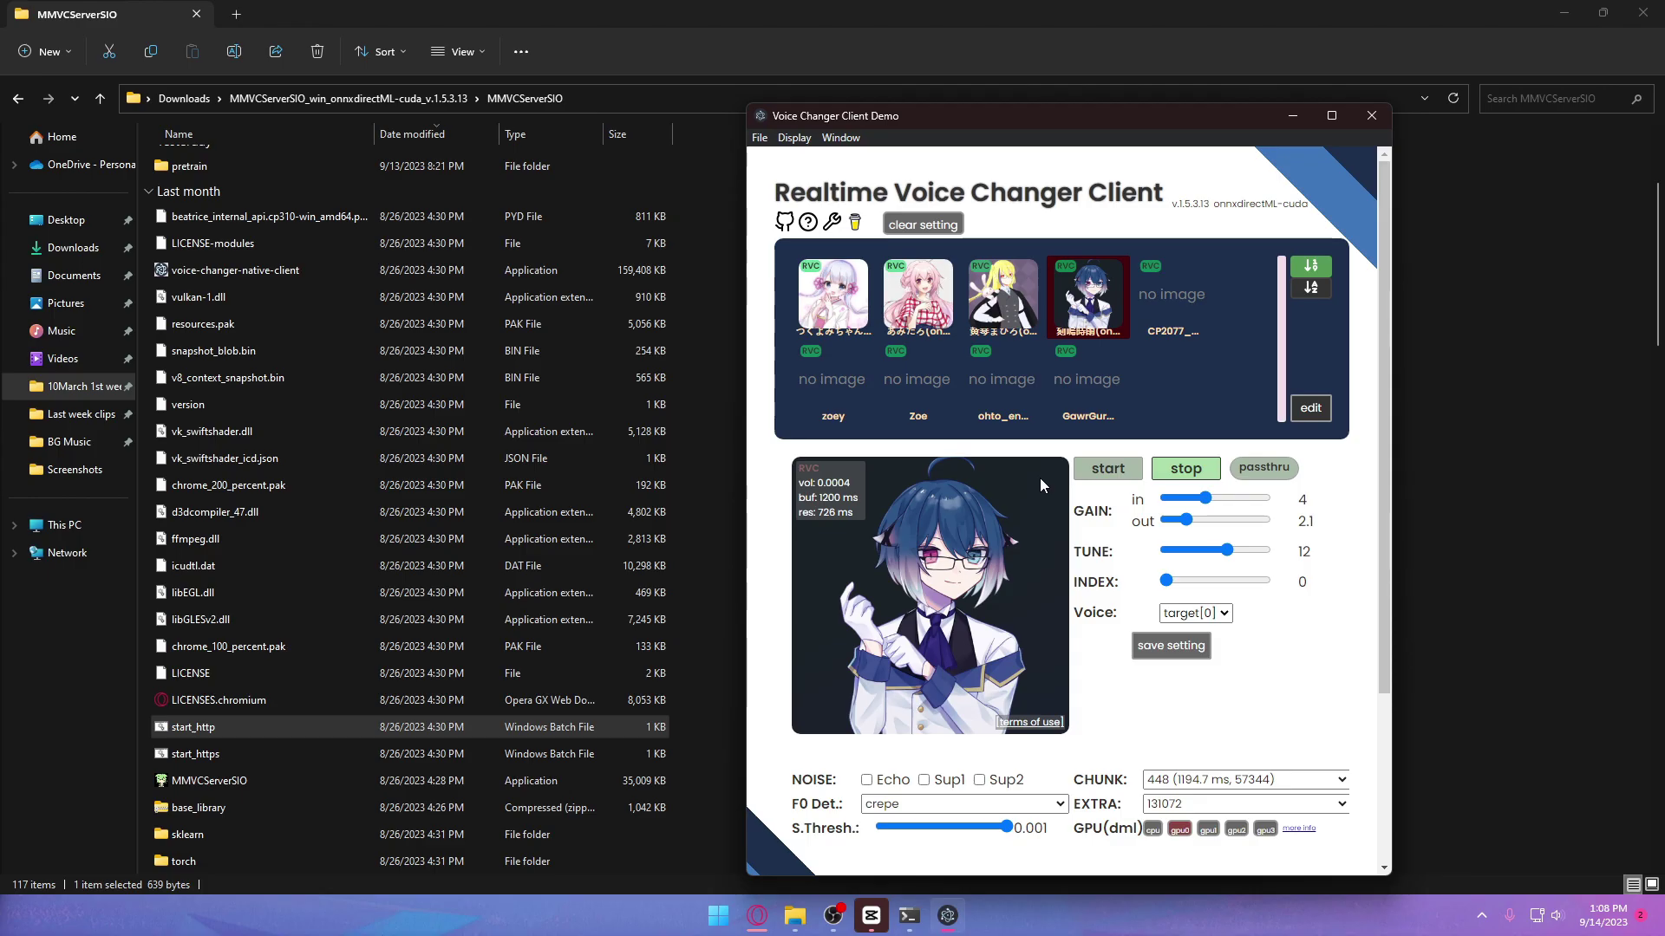
Step: In the Realtime Voice Changer Client, set TUNE to 12 and stop the running voice conversion
{"action": "scroll", "coordinate": [1039, 477], "scroll_direction": "down", "scroll_amount": 3}
{"action": "scroll", "coordinate": [1154, 596], "scroll_direction": "up", "scroll_amount": 3}
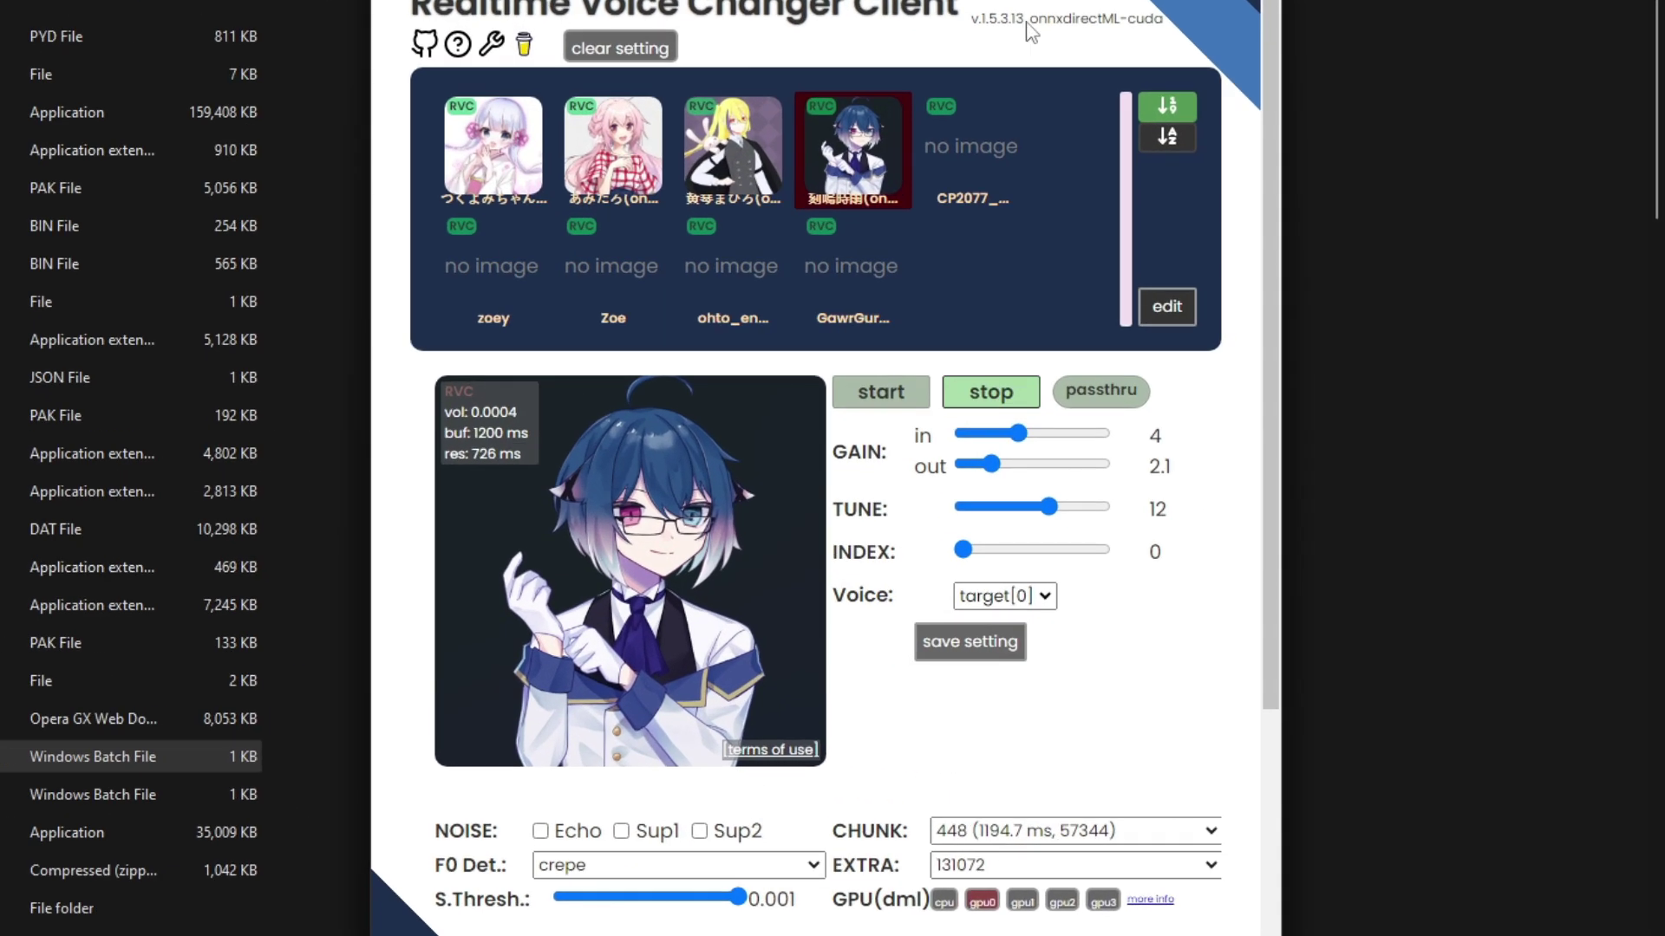
{"action": "scroll", "coordinate": [1214, 469], "scroll_direction": "down", "scroll_amount": 3}
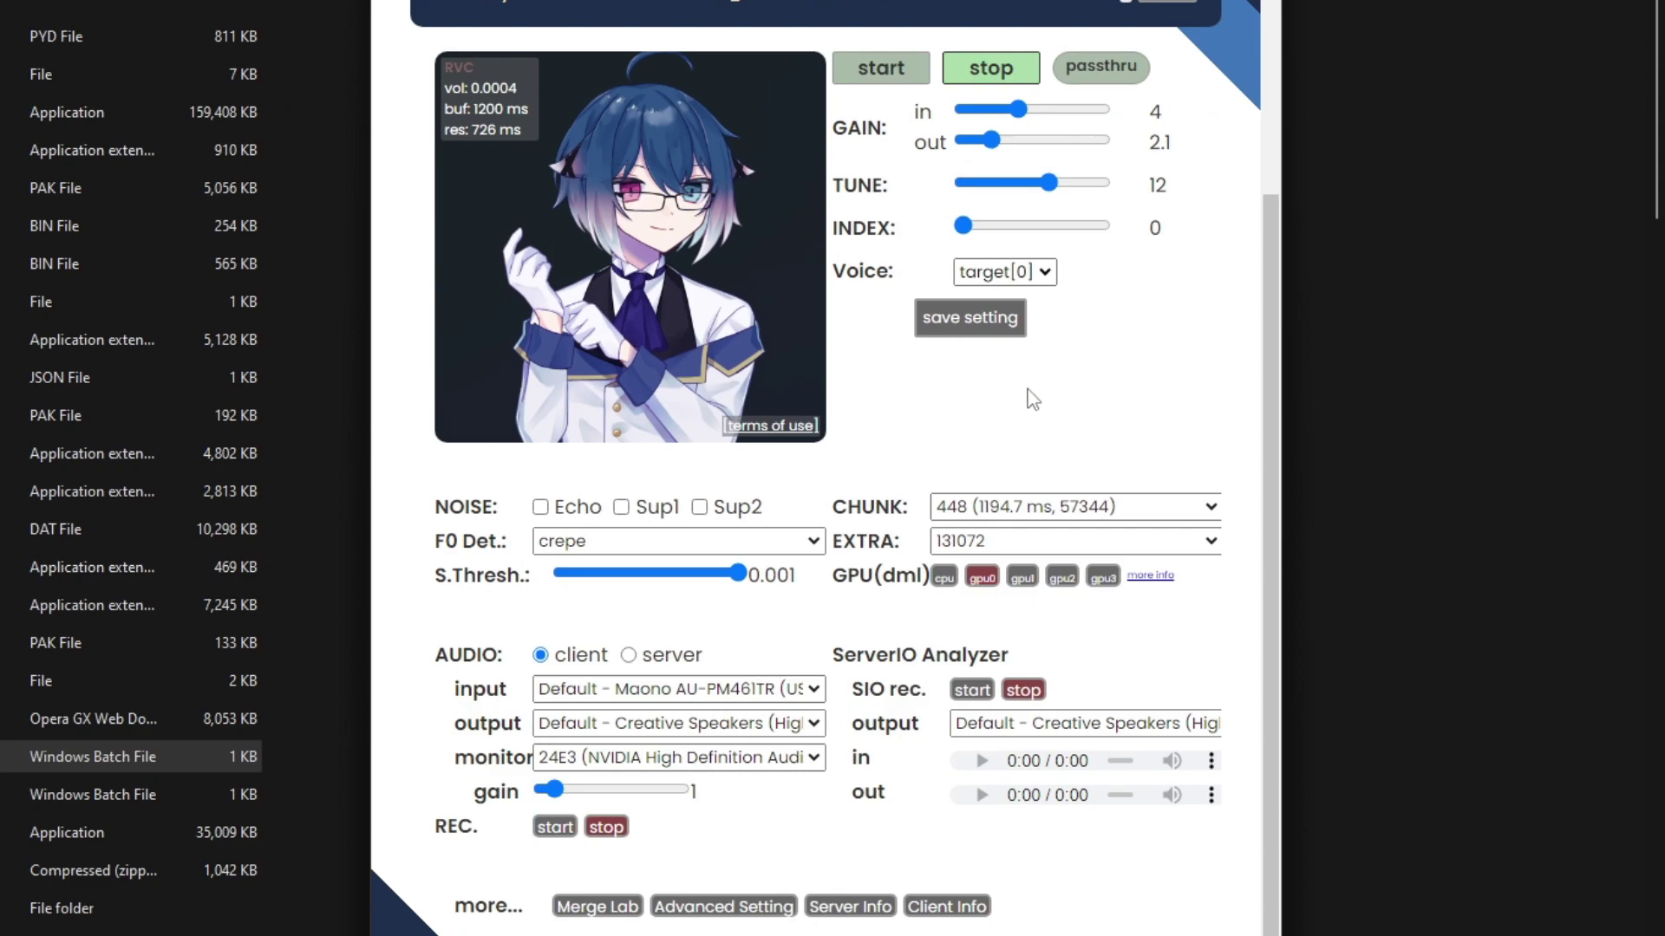
{"action": "scroll", "coordinate": [1031, 399], "scroll_direction": "up", "scroll_amount": 3}
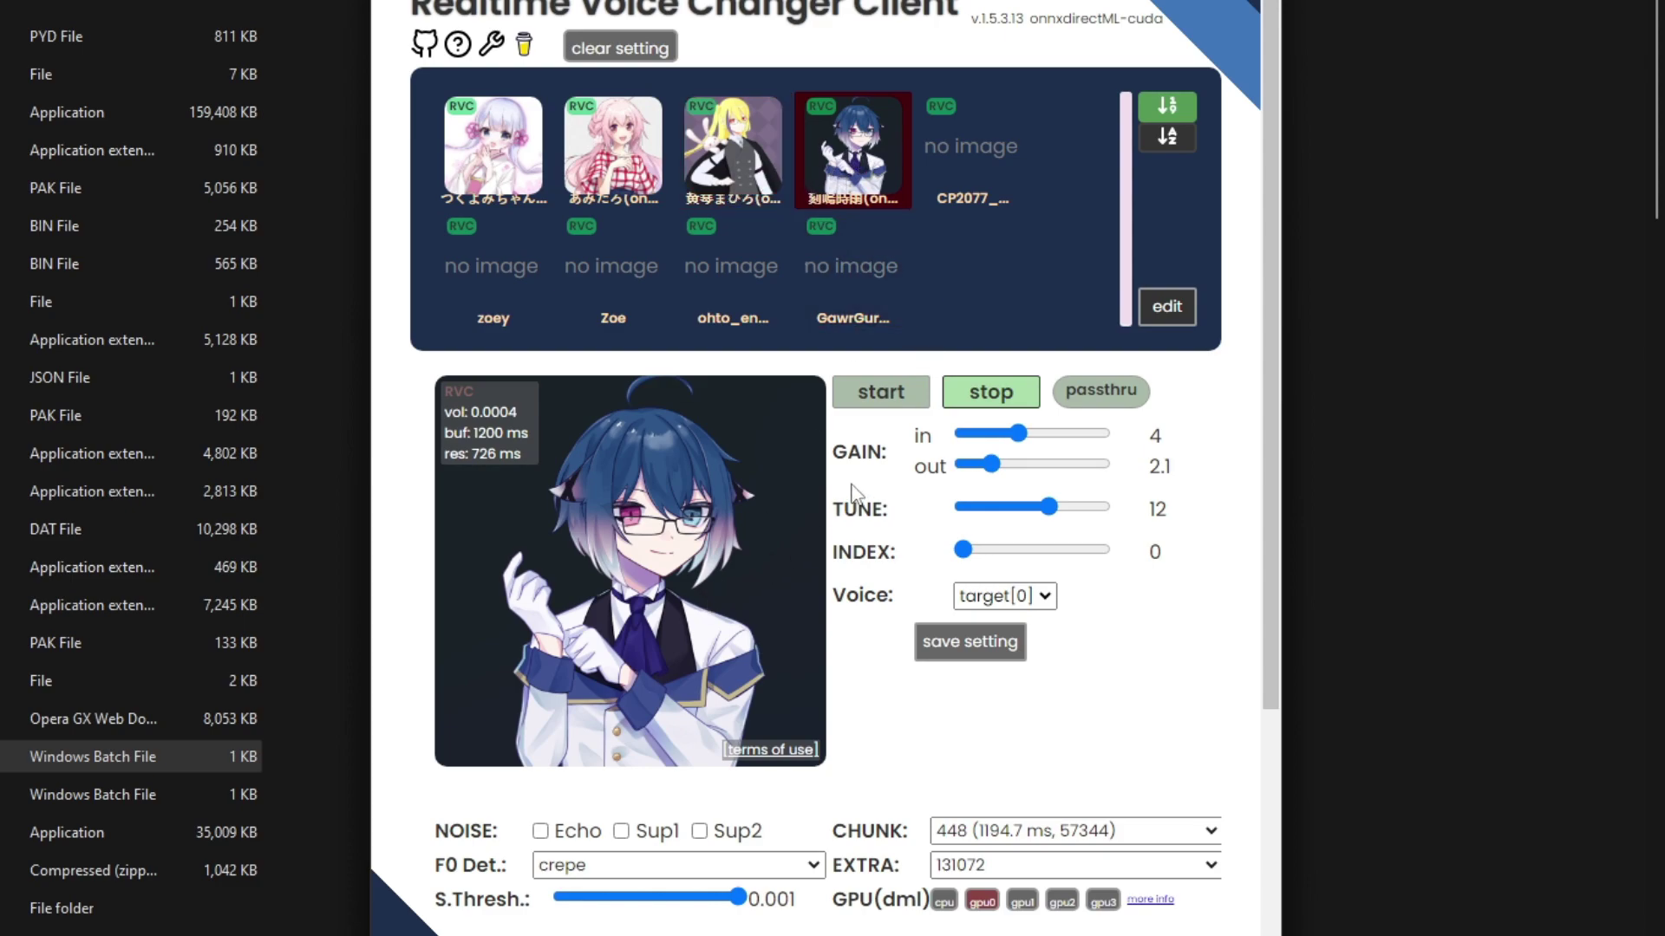
{"action": "left_click", "coordinate": [1041, 510]}
{"action": "left_click", "coordinate": [1045, 511]}
{"action": "left_click_drag", "start_coordinate": [1046, 511], "coordinate": [1051, 514]}
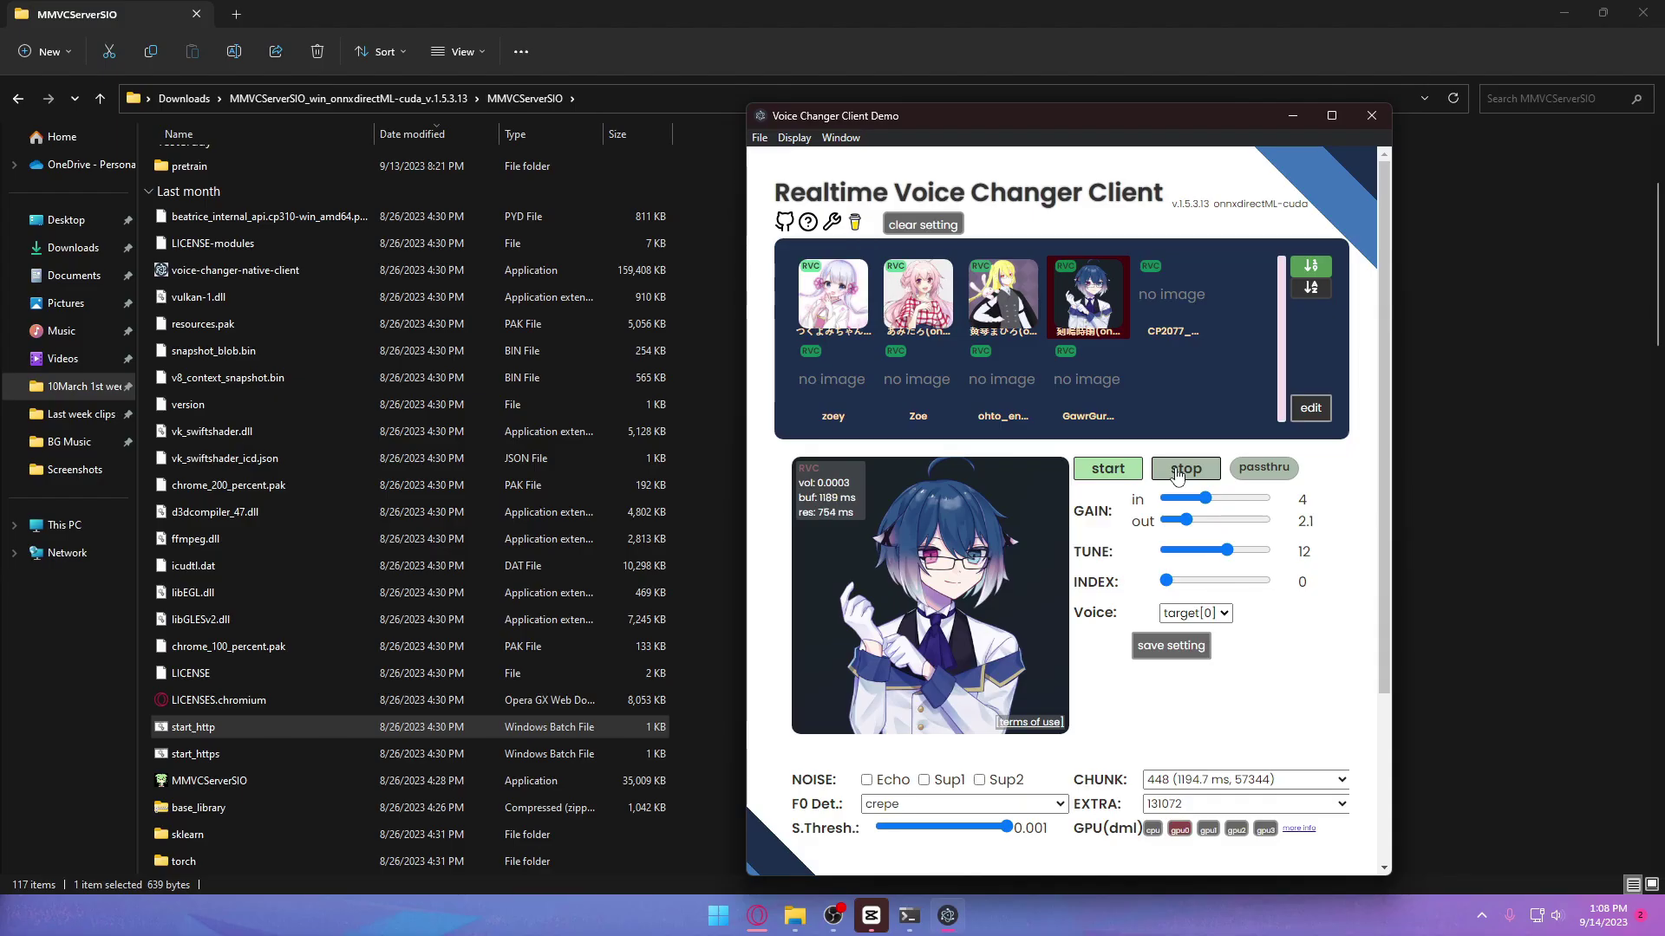
{"action": "left_click", "coordinate": [1177, 474]}
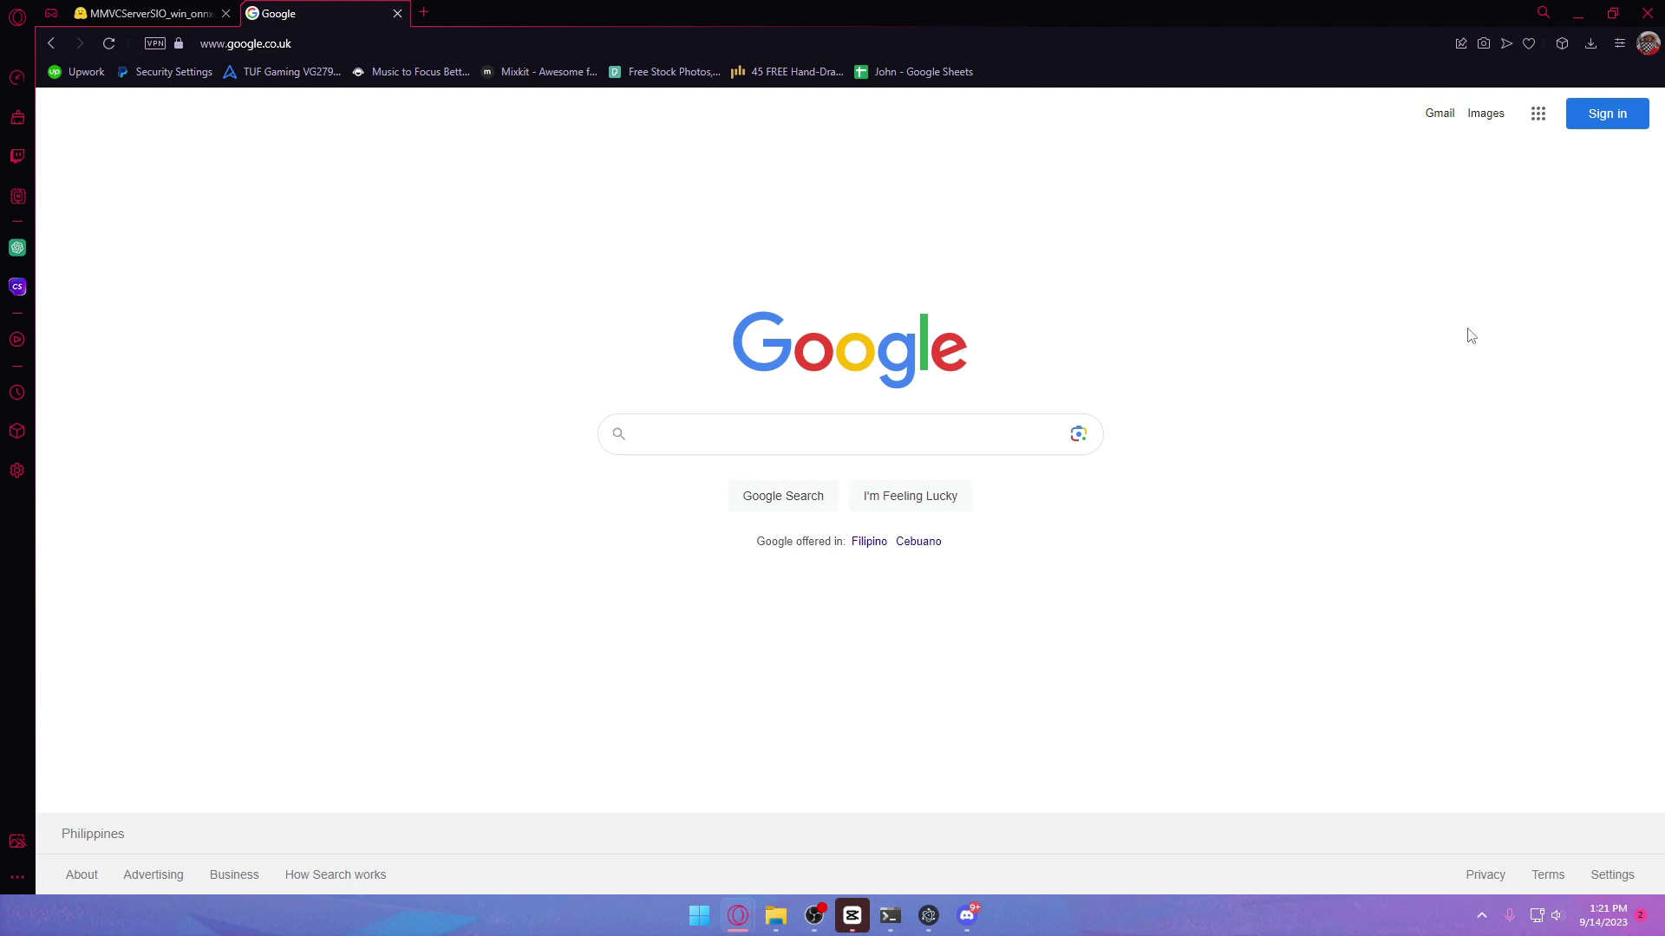
Step: Go to discord.com/invite/aihub in the browser to open the AI Hub server in Discord
{"action": "left_click", "coordinate": [704, 52]}
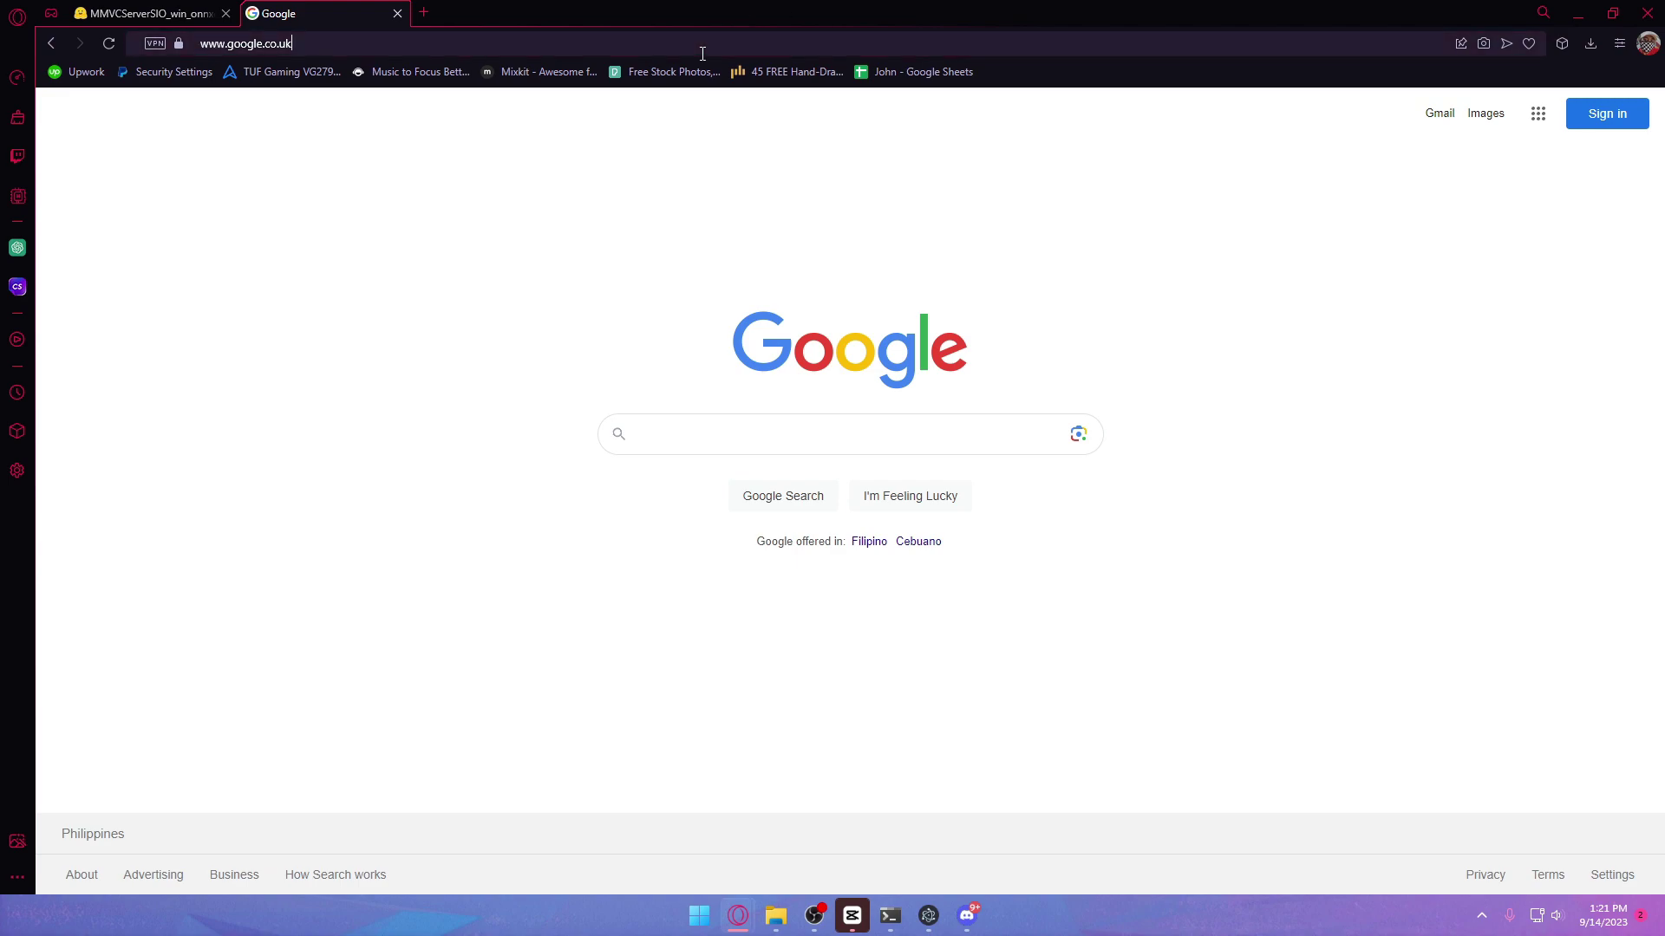
{"action": "type", "text": "discord.com/invite/aihub"}
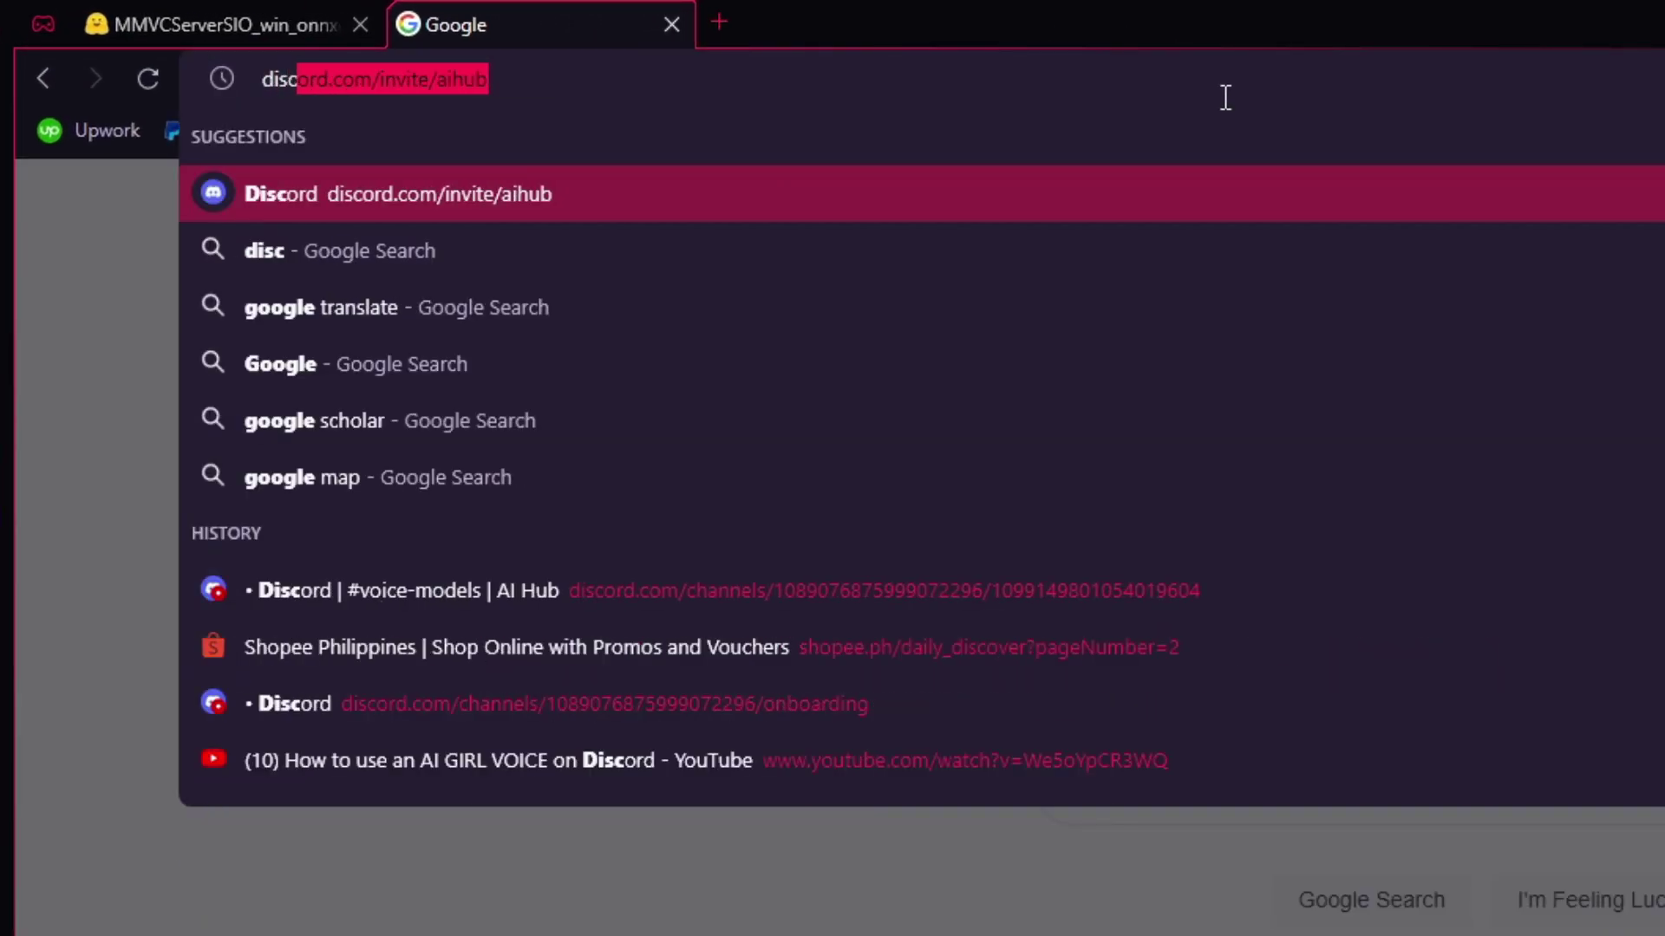
{"action": "key", "text": "End"}
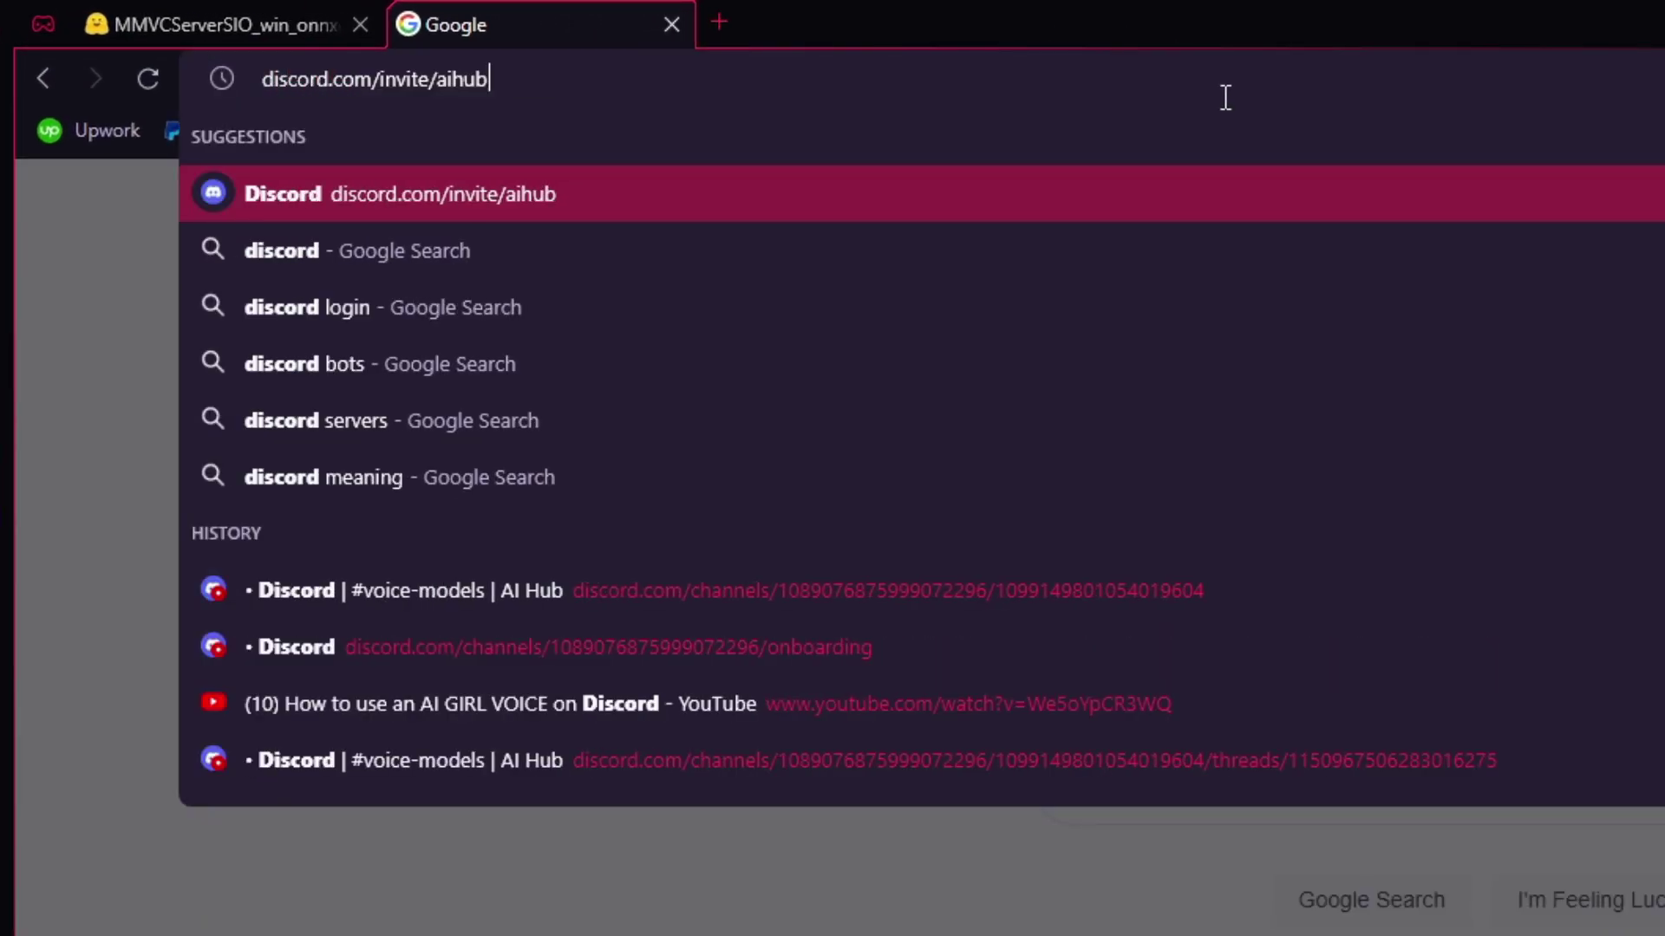
{"action": "key", "text": "Return"}
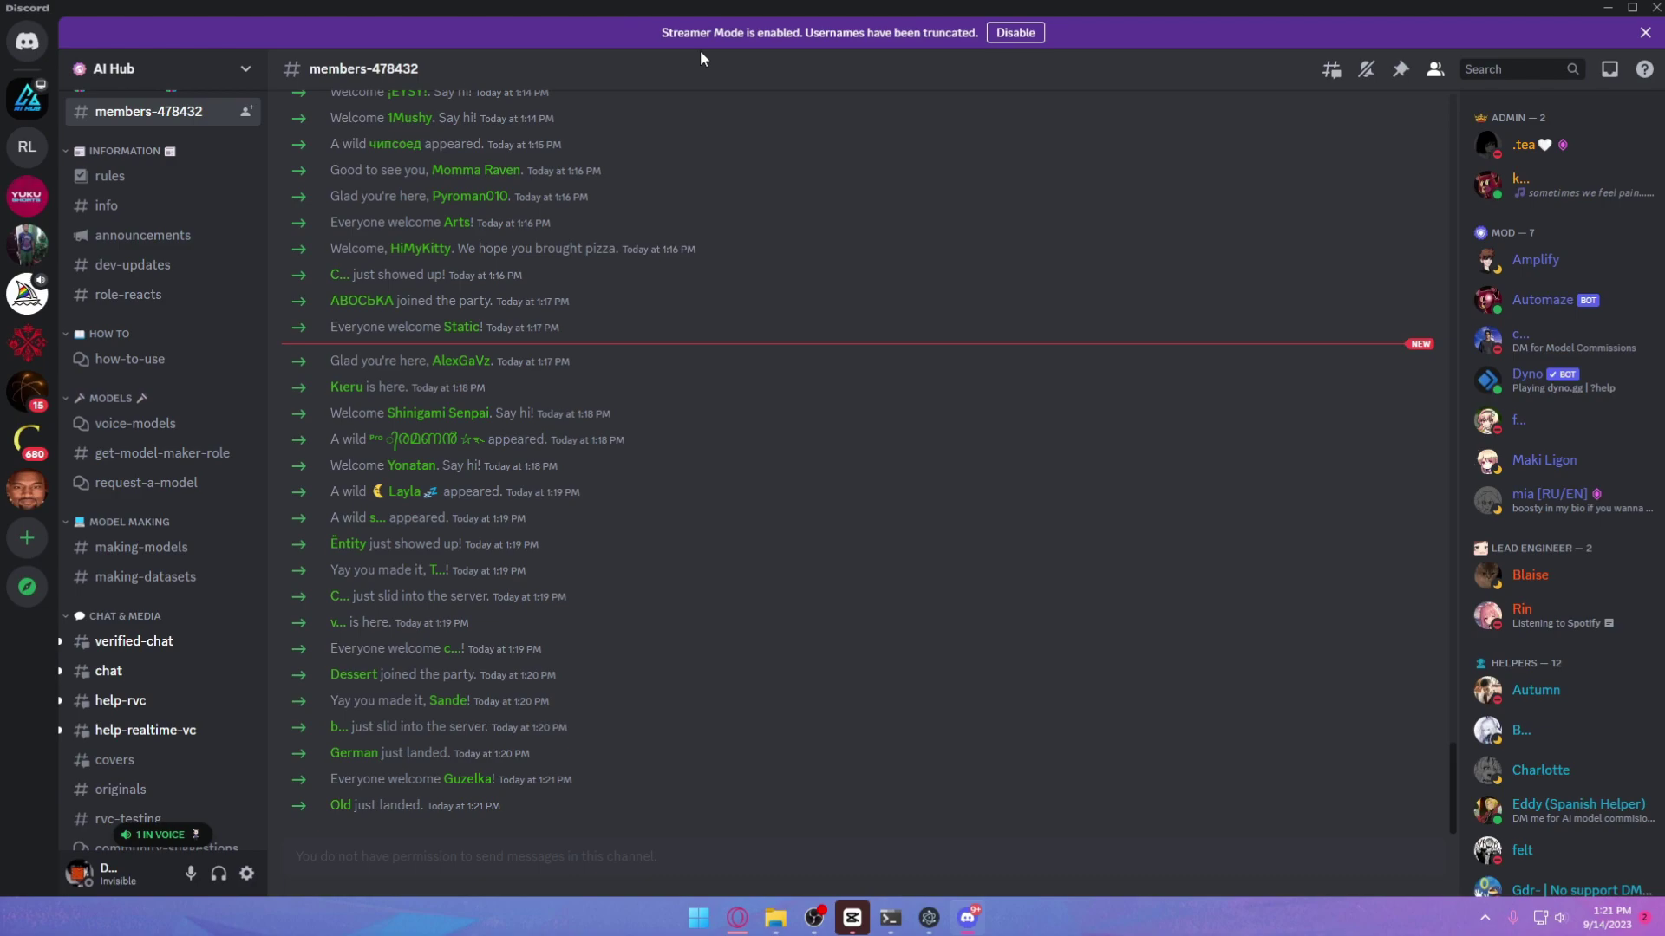
Step: Open the voice-models channel of the AI Hub server and browse its model posts
{"action": "mouse_move", "coordinate": [152, 422]}
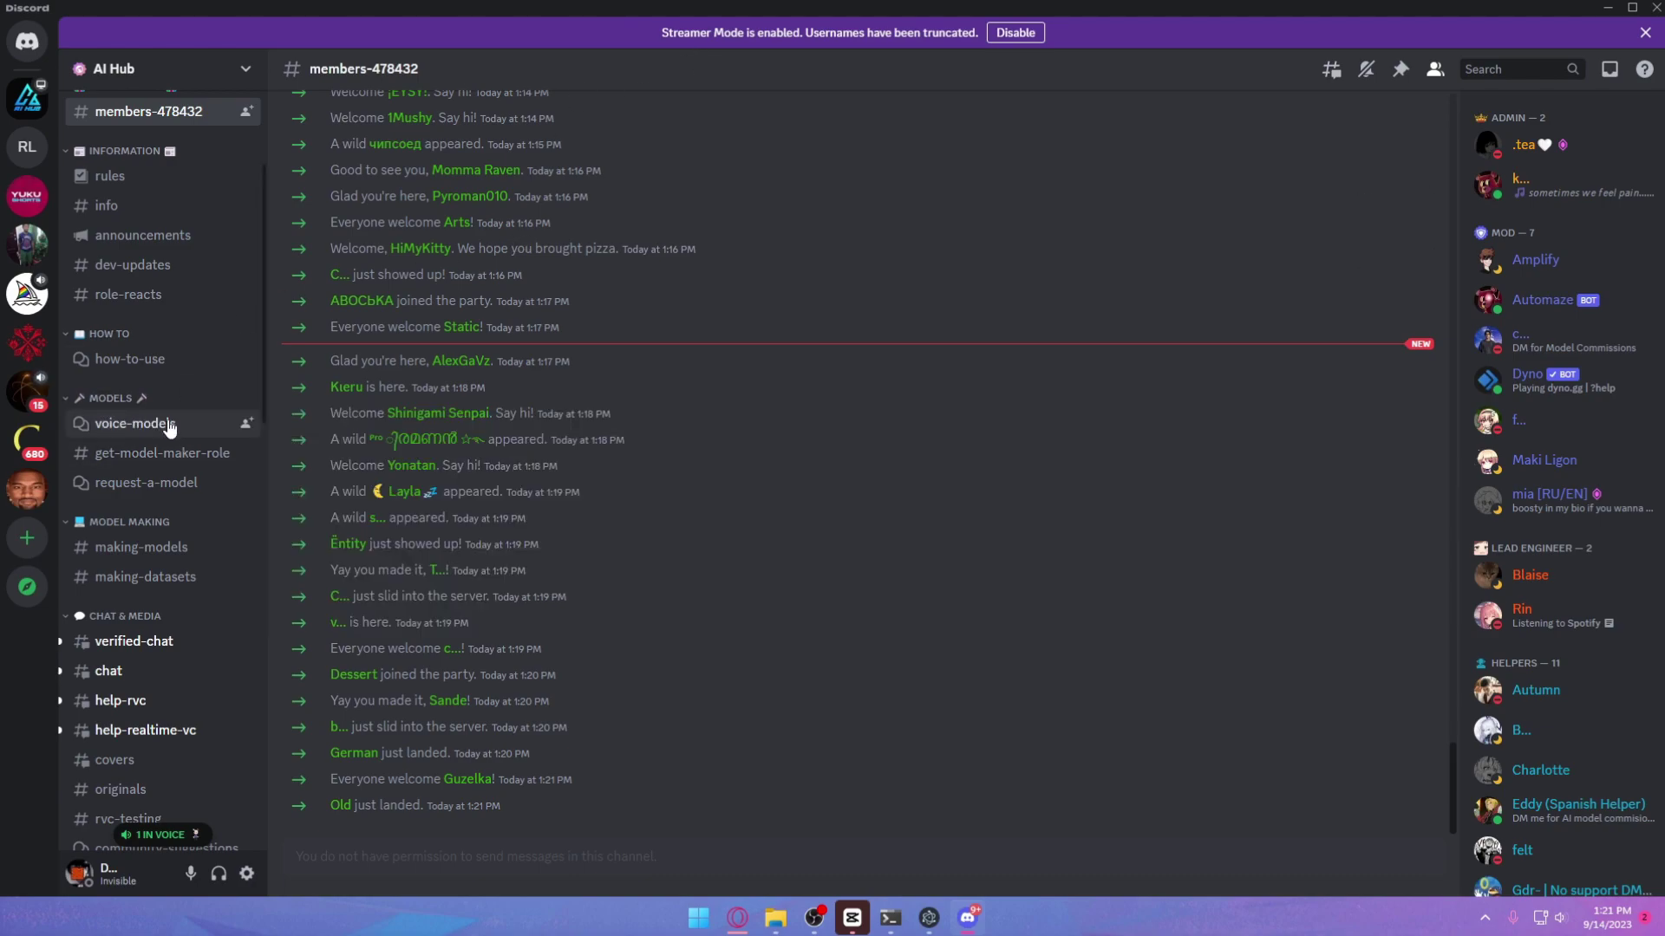
{"action": "left_click", "coordinate": [165, 425]}
{"action": "scroll", "coordinate": [518, 502], "scroll_direction": "down", "scroll_amount": 8}
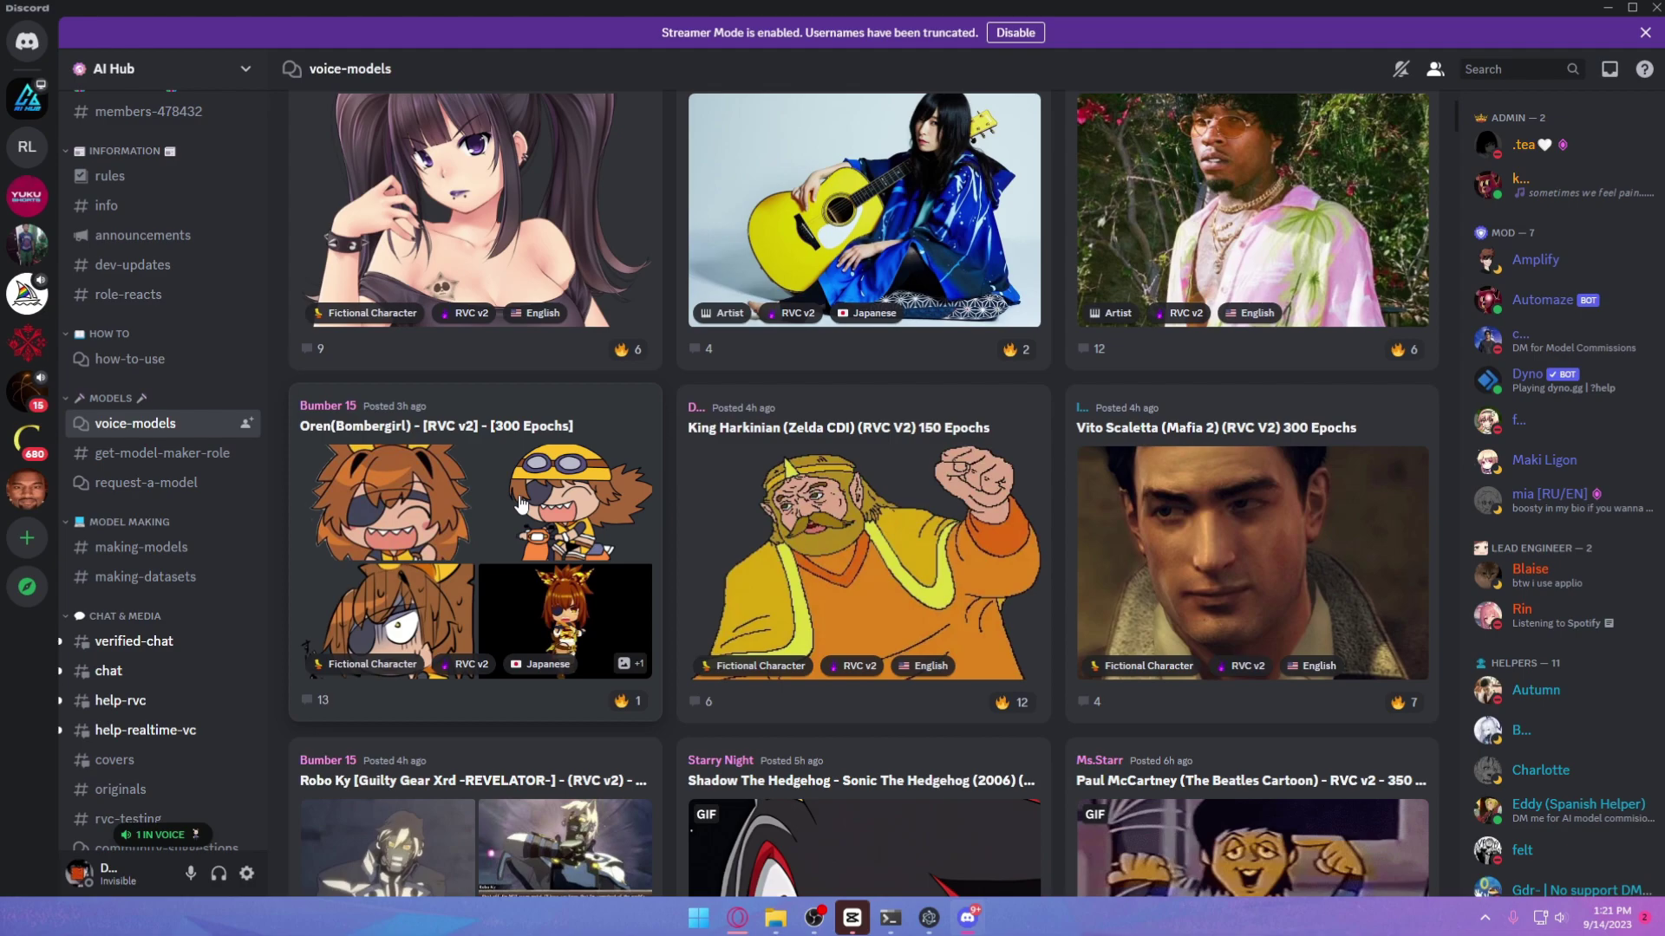
{"action": "scroll", "coordinate": [520, 503], "scroll_direction": "up", "scroll_amount": 9}
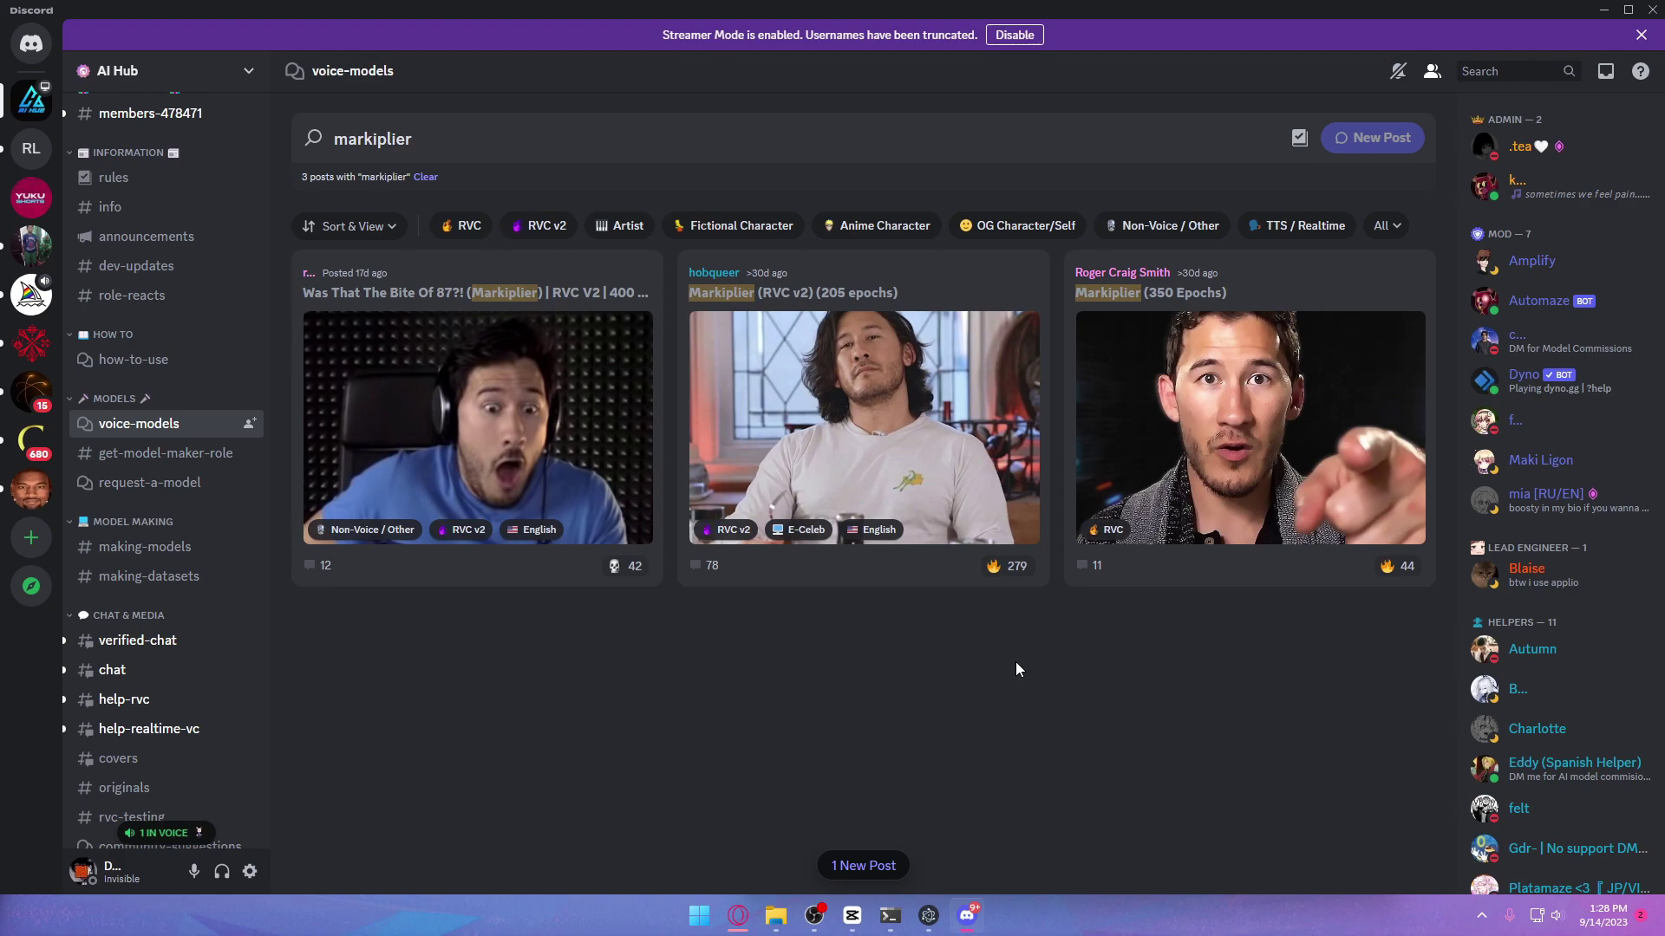
Step: Open the Markiplier (RVC v2) (205 epochs) post and download its linked Markiplier.zip, accepting the download warning
{"action": "left_click", "coordinate": [924, 431]}
{"action": "scroll", "coordinate": [1482, 596], "scroll_direction": "down", "scroll_amount": 20}
{"action": "scroll", "coordinate": [1482, 592], "scroll_direction": "up", "scroll_amount": 20}
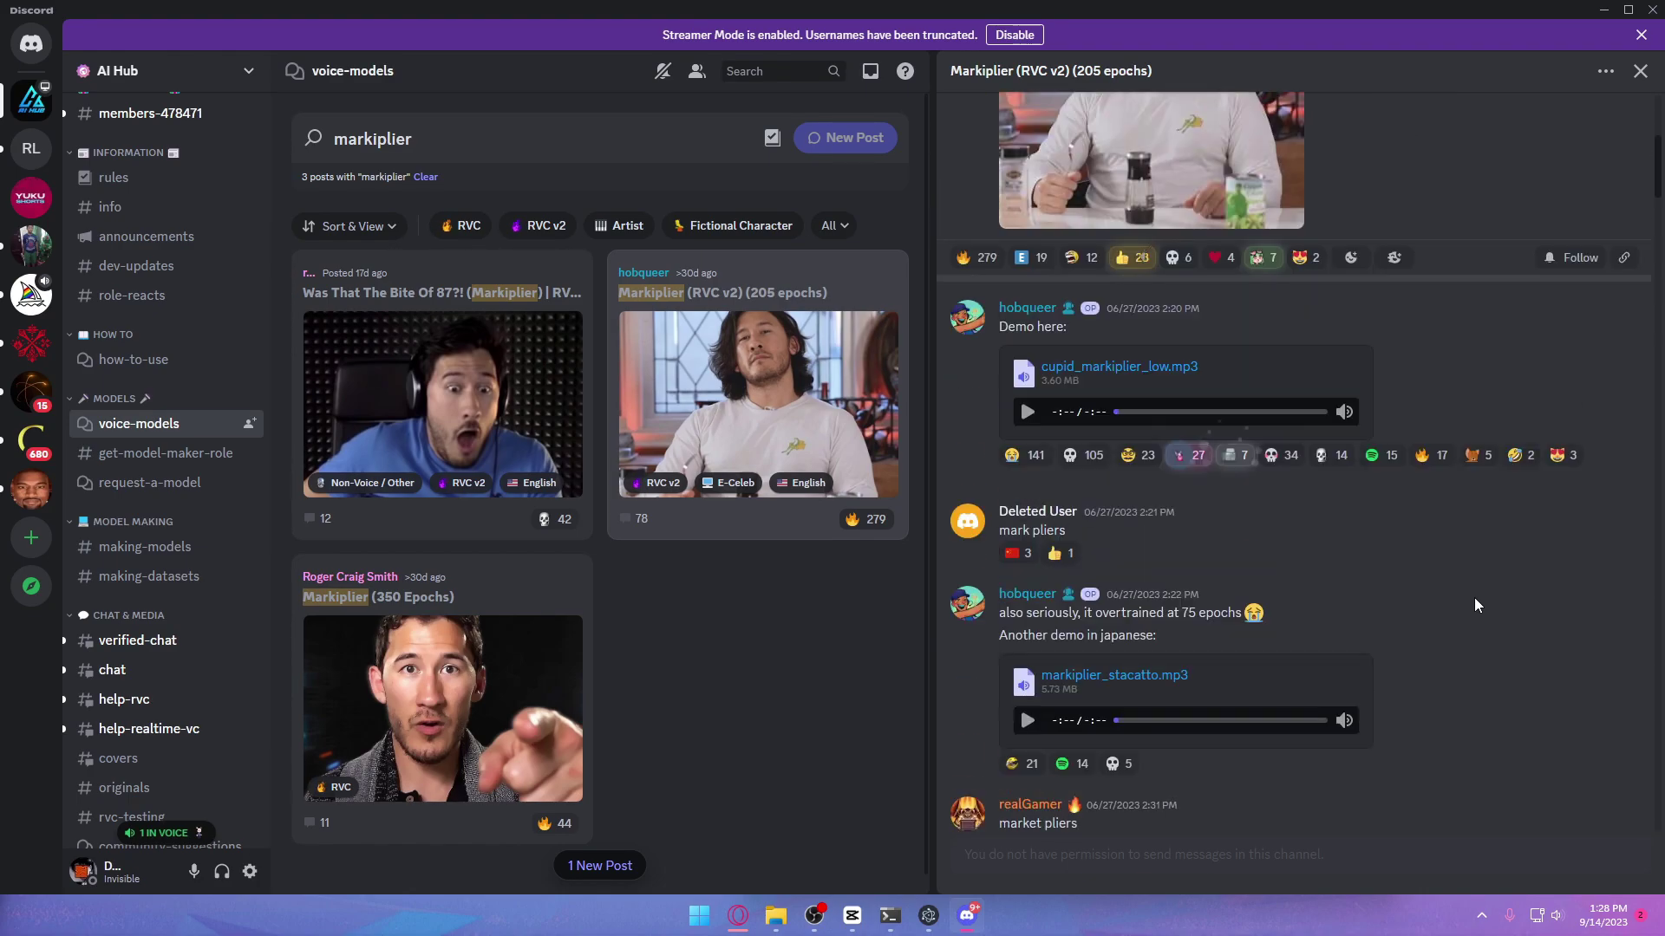
{"action": "scroll", "coordinate": [1477, 604], "scroll_direction": "up", "scroll_amount": 5}
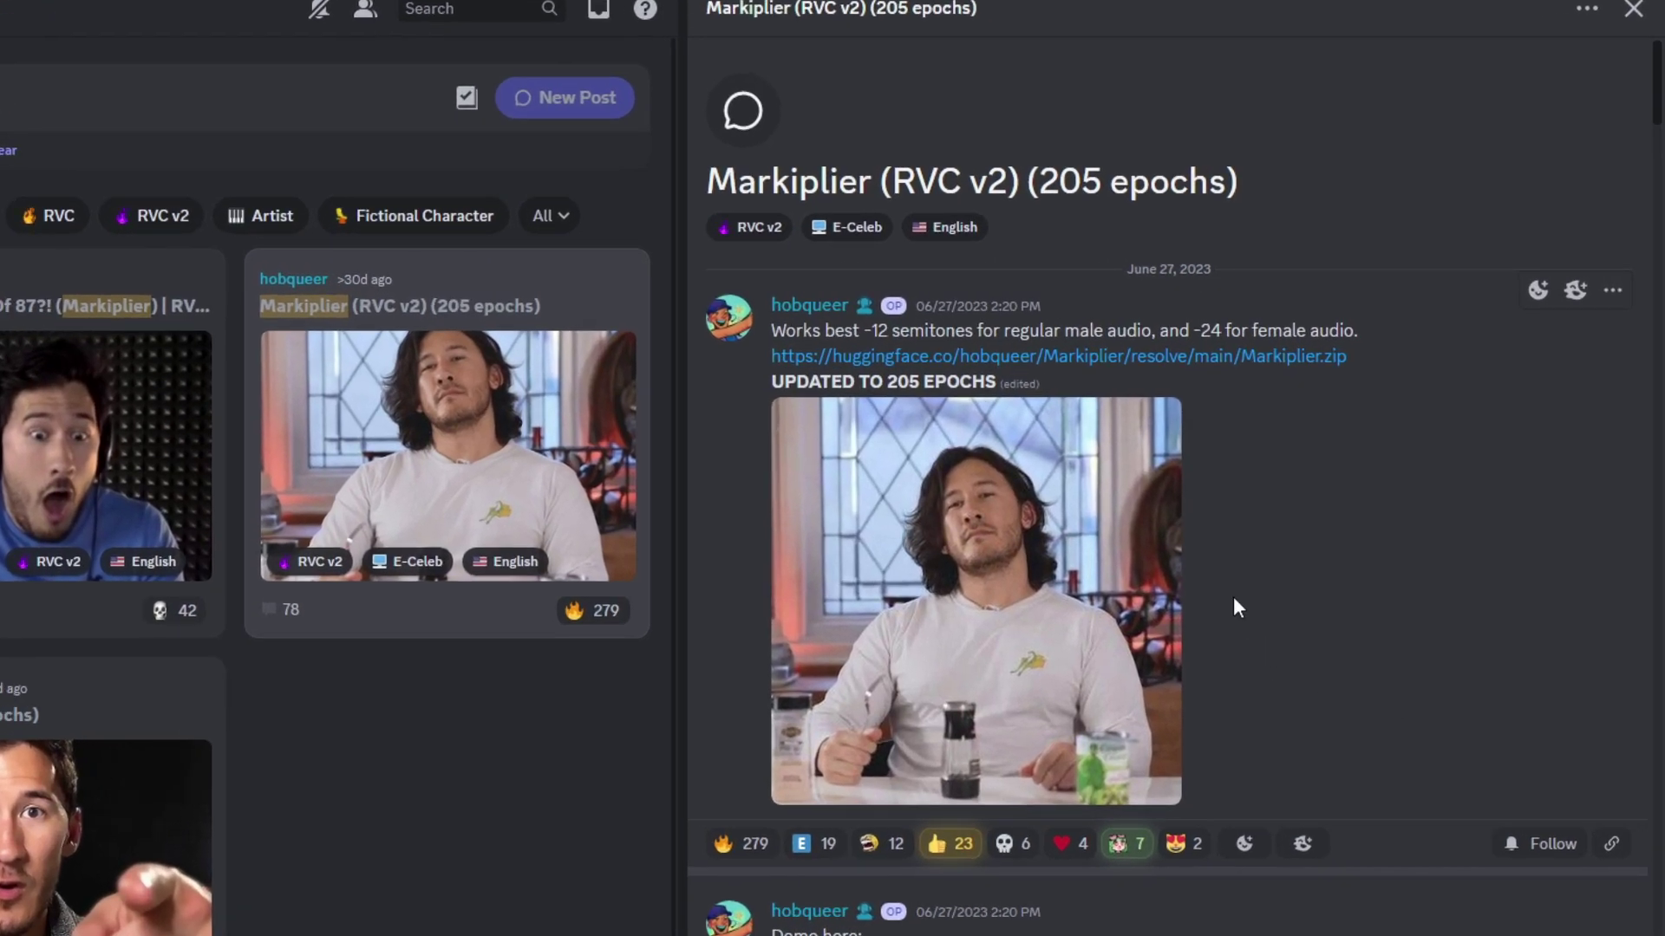
{"action": "left_click", "coordinate": [861, 373]}
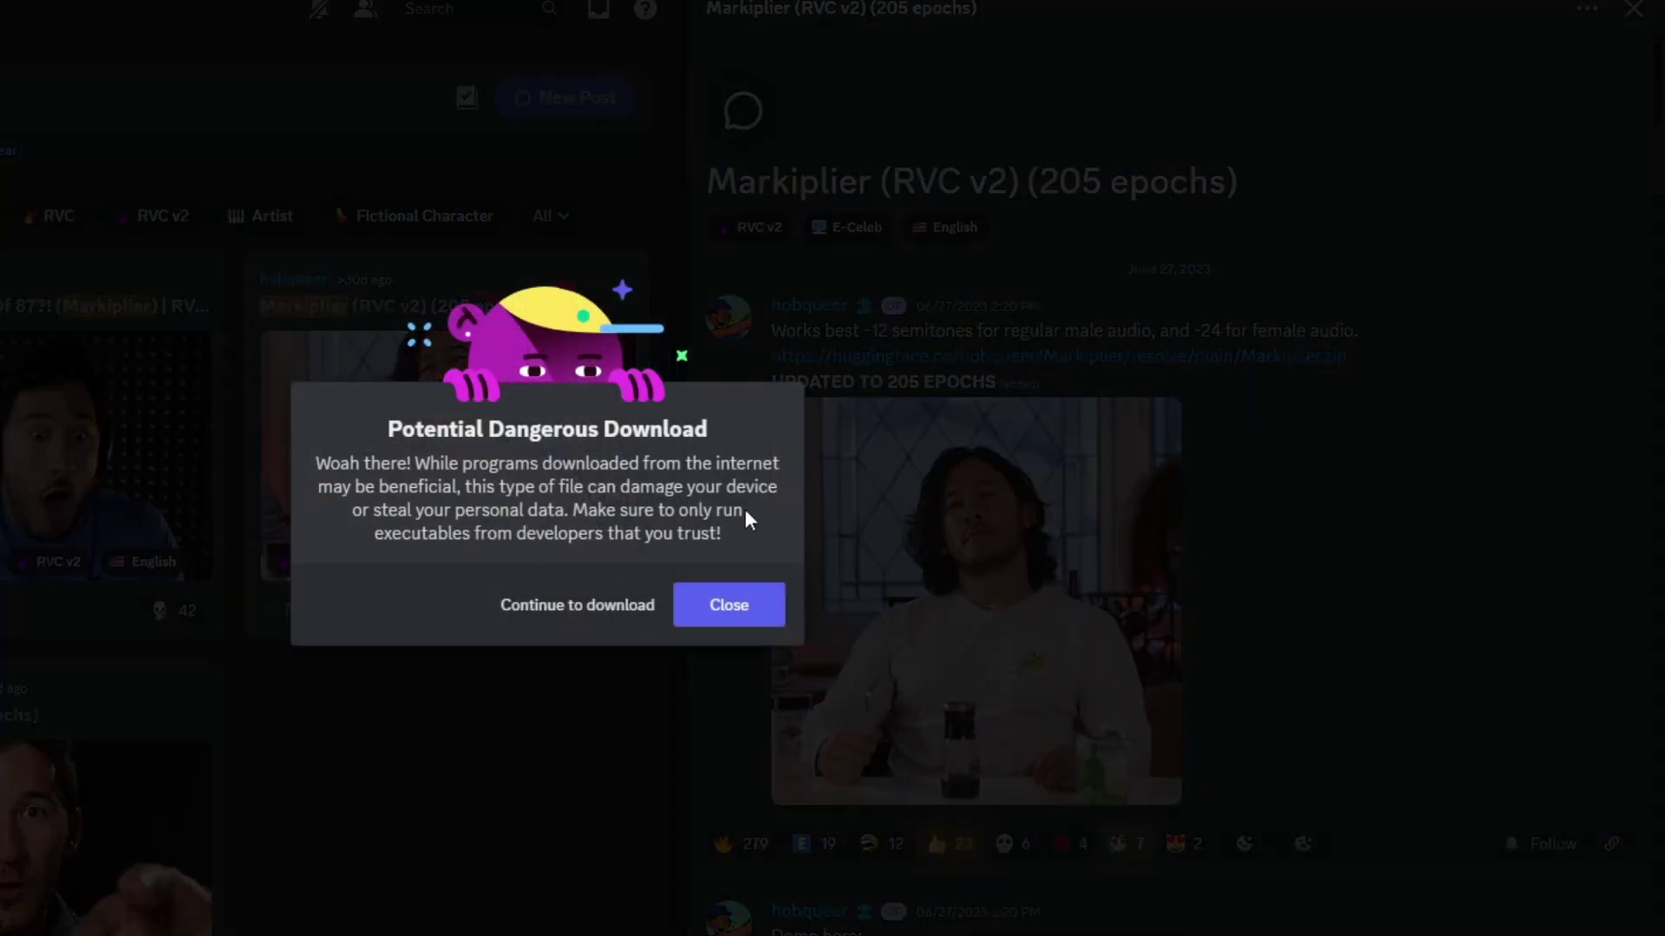
{"action": "left_click", "coordinate": [620, 607]}
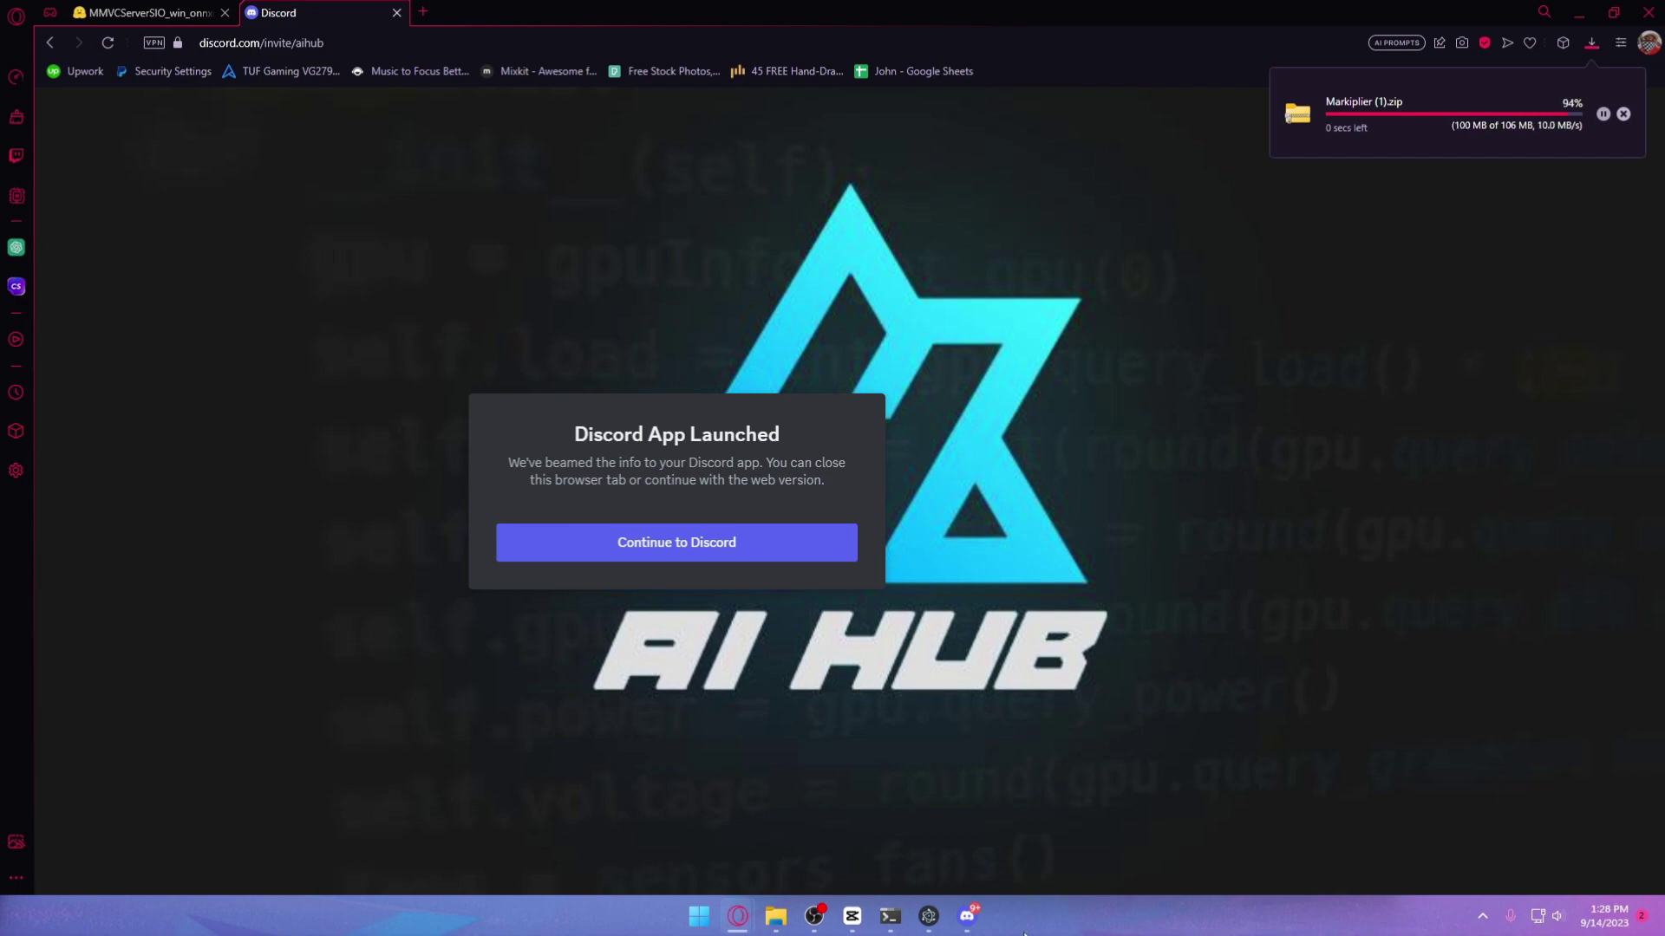
Step: Switch back to Discord and view the demo audio messages in the Markiplier (RVC v2) post
{"action": "left_click", "coordinate": [968, 916]}
{"action": "scroll", "coordinate": [1293, 529], "scroll_direction": "down", "scroll_amount": 5}
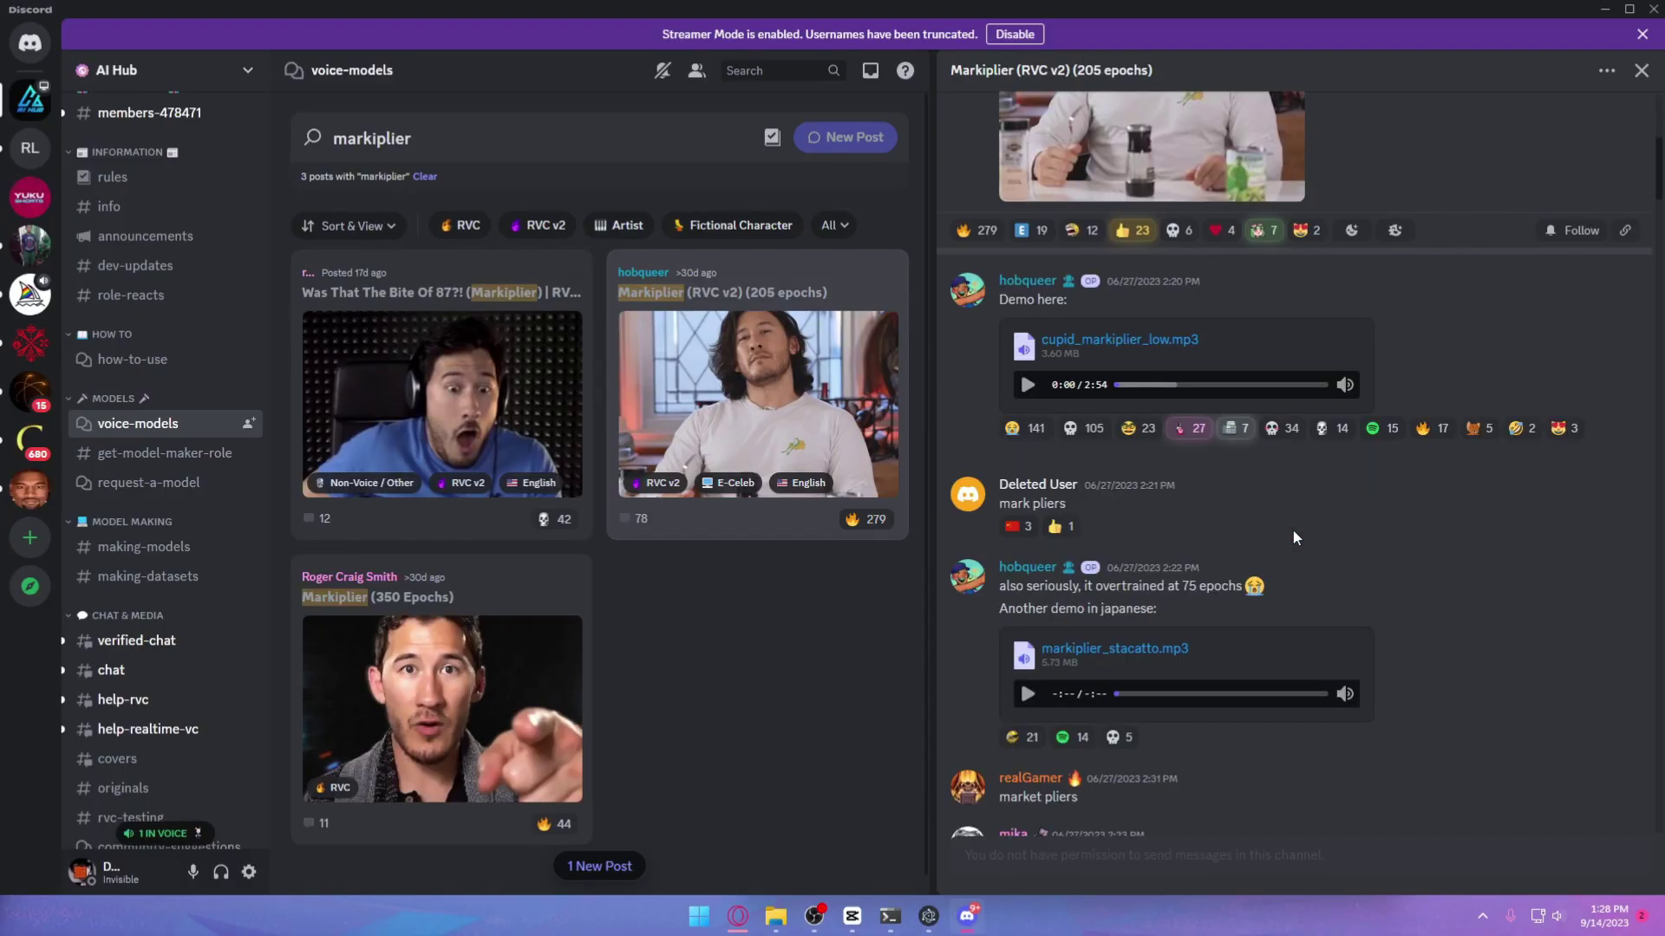
Step: Browse further through the Markiplier (RVC v2) post and listen to part of the HelloEverybody1.mp3 demo, pausing it partway
{"action": "scroll", "coordinate": [1184, 415], "scroll_direction": "down", "scroll_amount": 5}
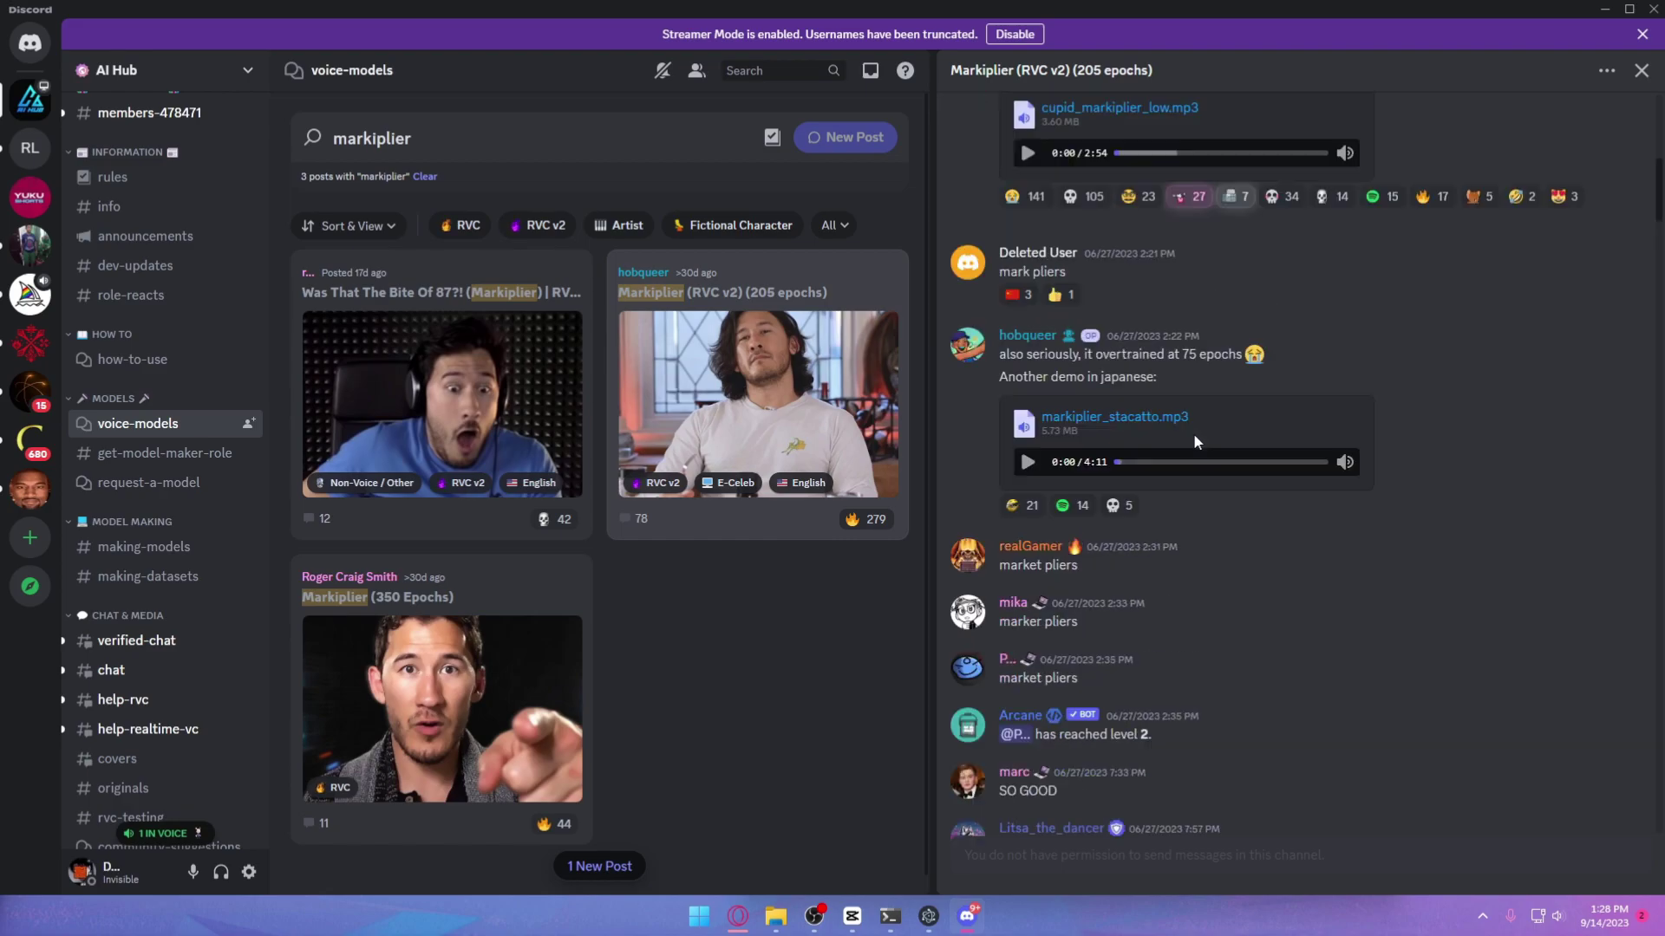
{"action": "scroll", "coordinate": [1190, 440], "scroll_direction": "down", "scroll_amount": 20}
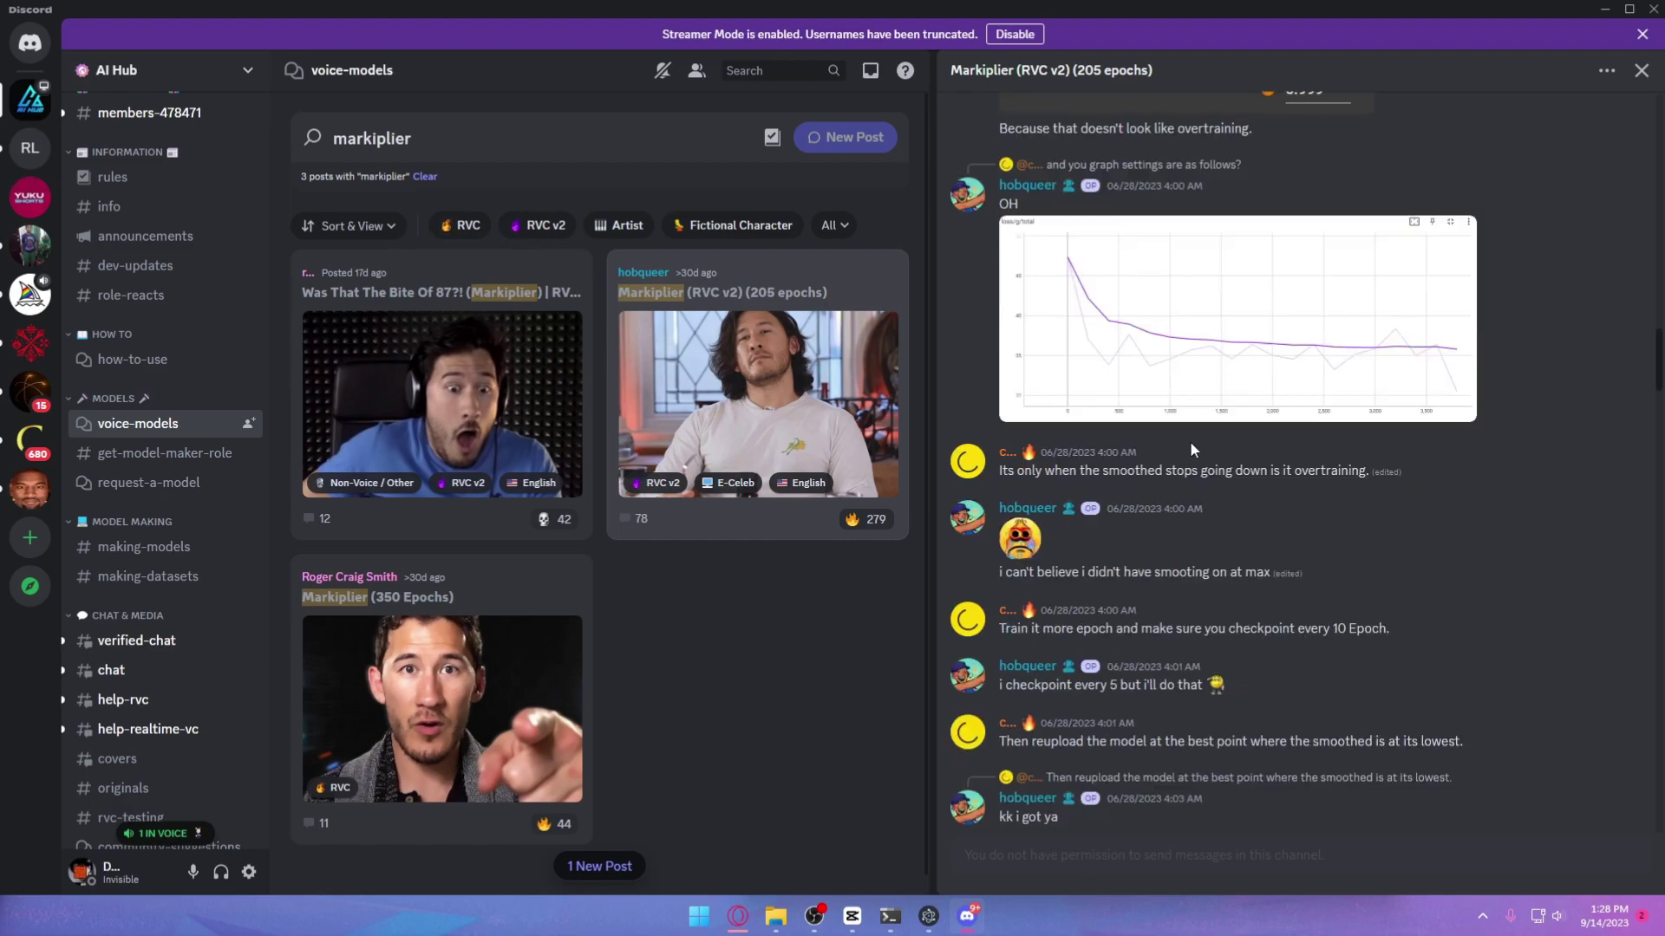
{"action": "scroll", "coordinate": [1189, 440], "scroll_direction": "down", "scroll_amount": 15}
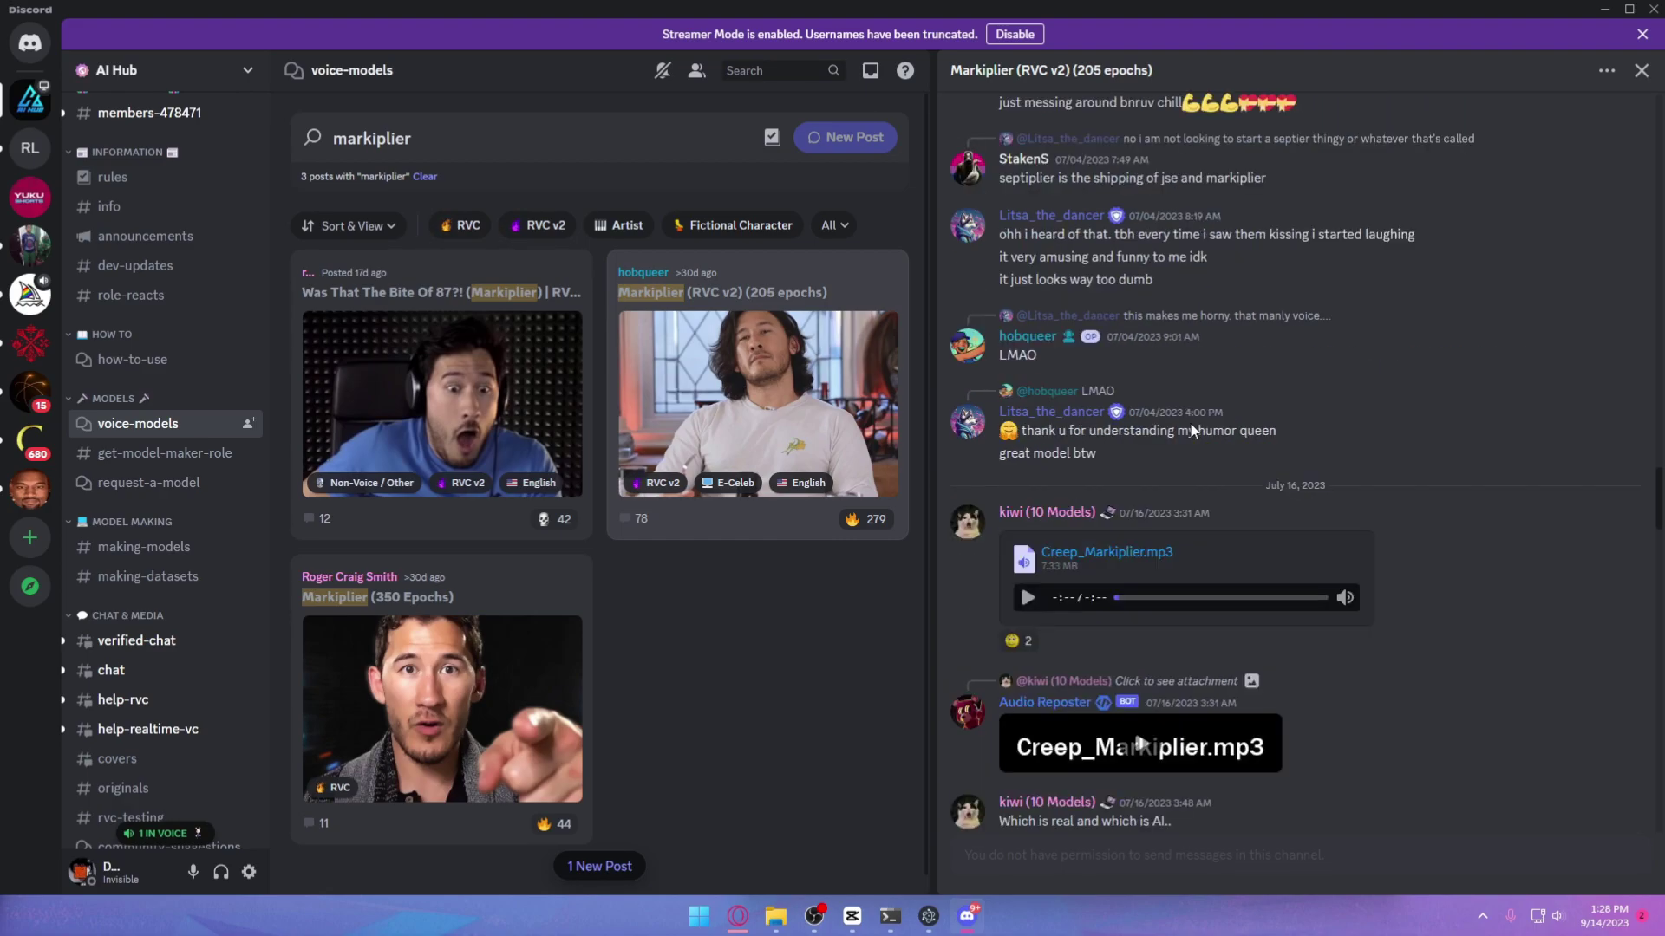
{"action": "scroll", "coordinate": [1190, 421], "scroll_direction": "down", "scroll_amount": 4}
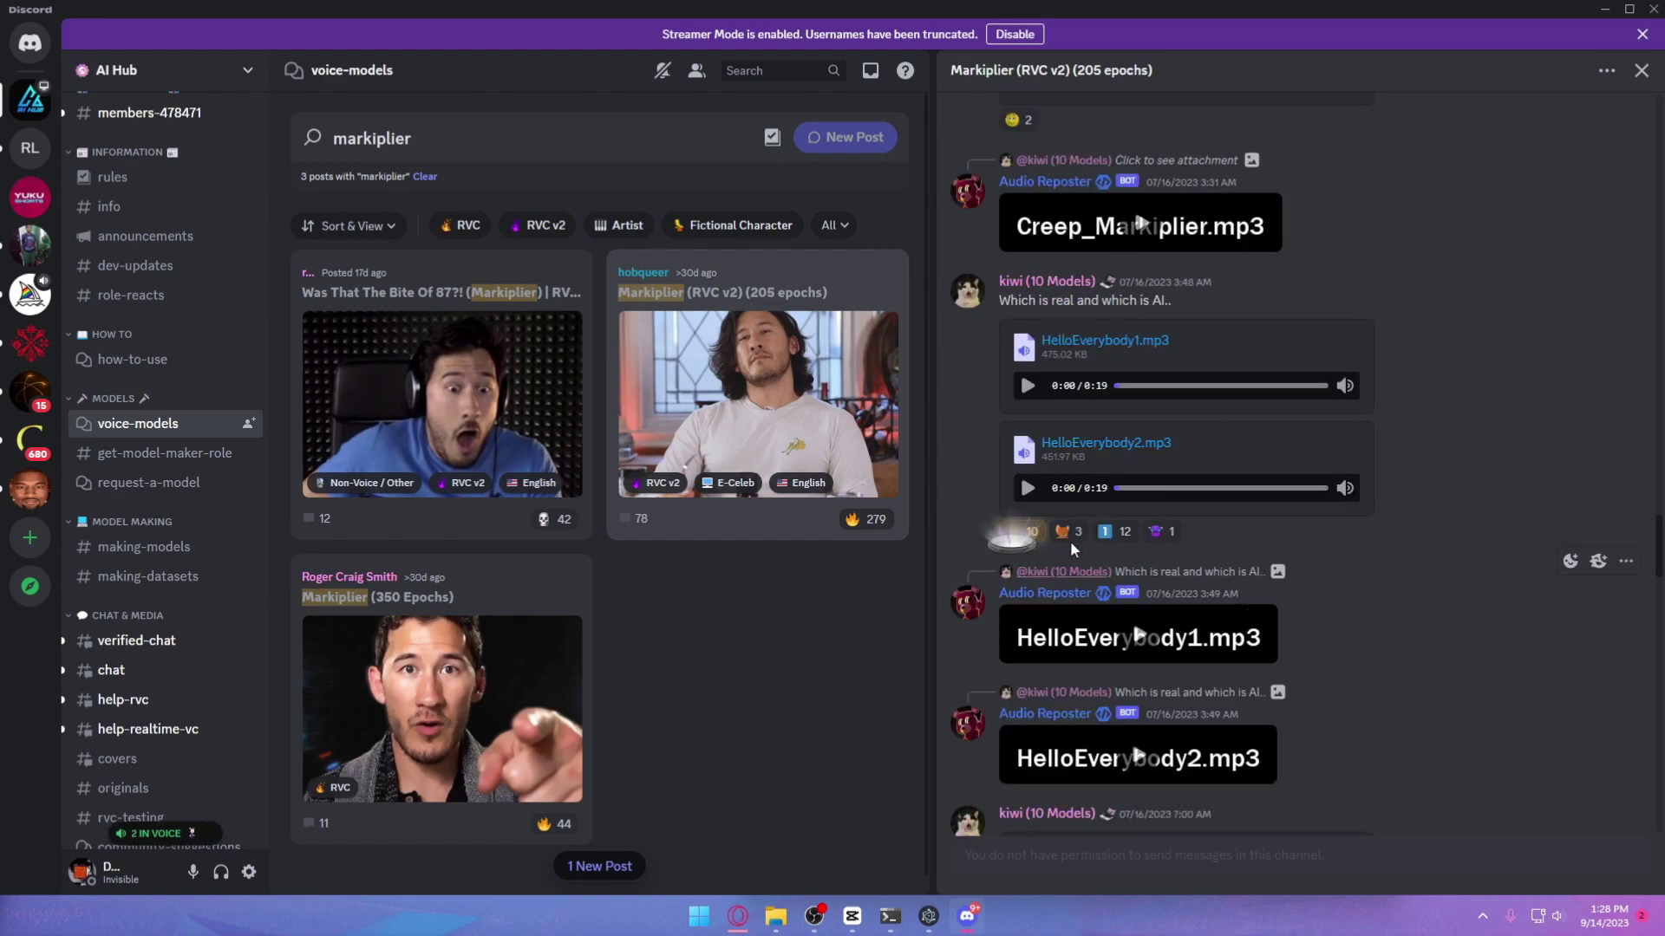
{"action": "left_click", "coordinate": [1028, 387]}
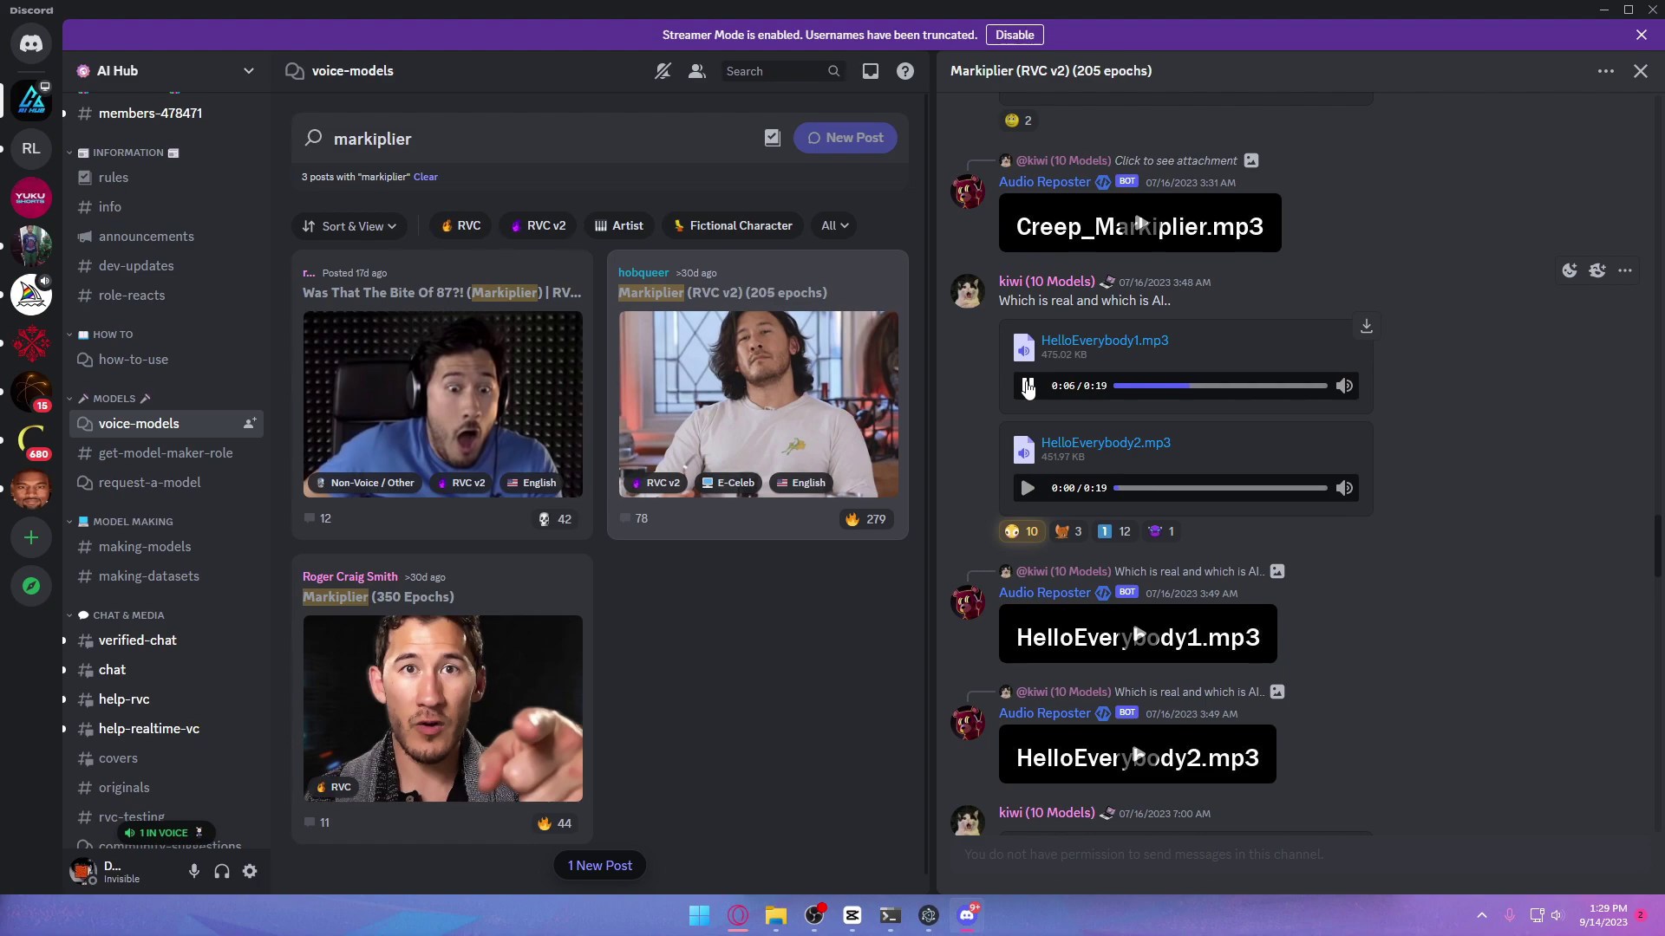
{"action": "left_click", "coordinate": [1027, 388]}
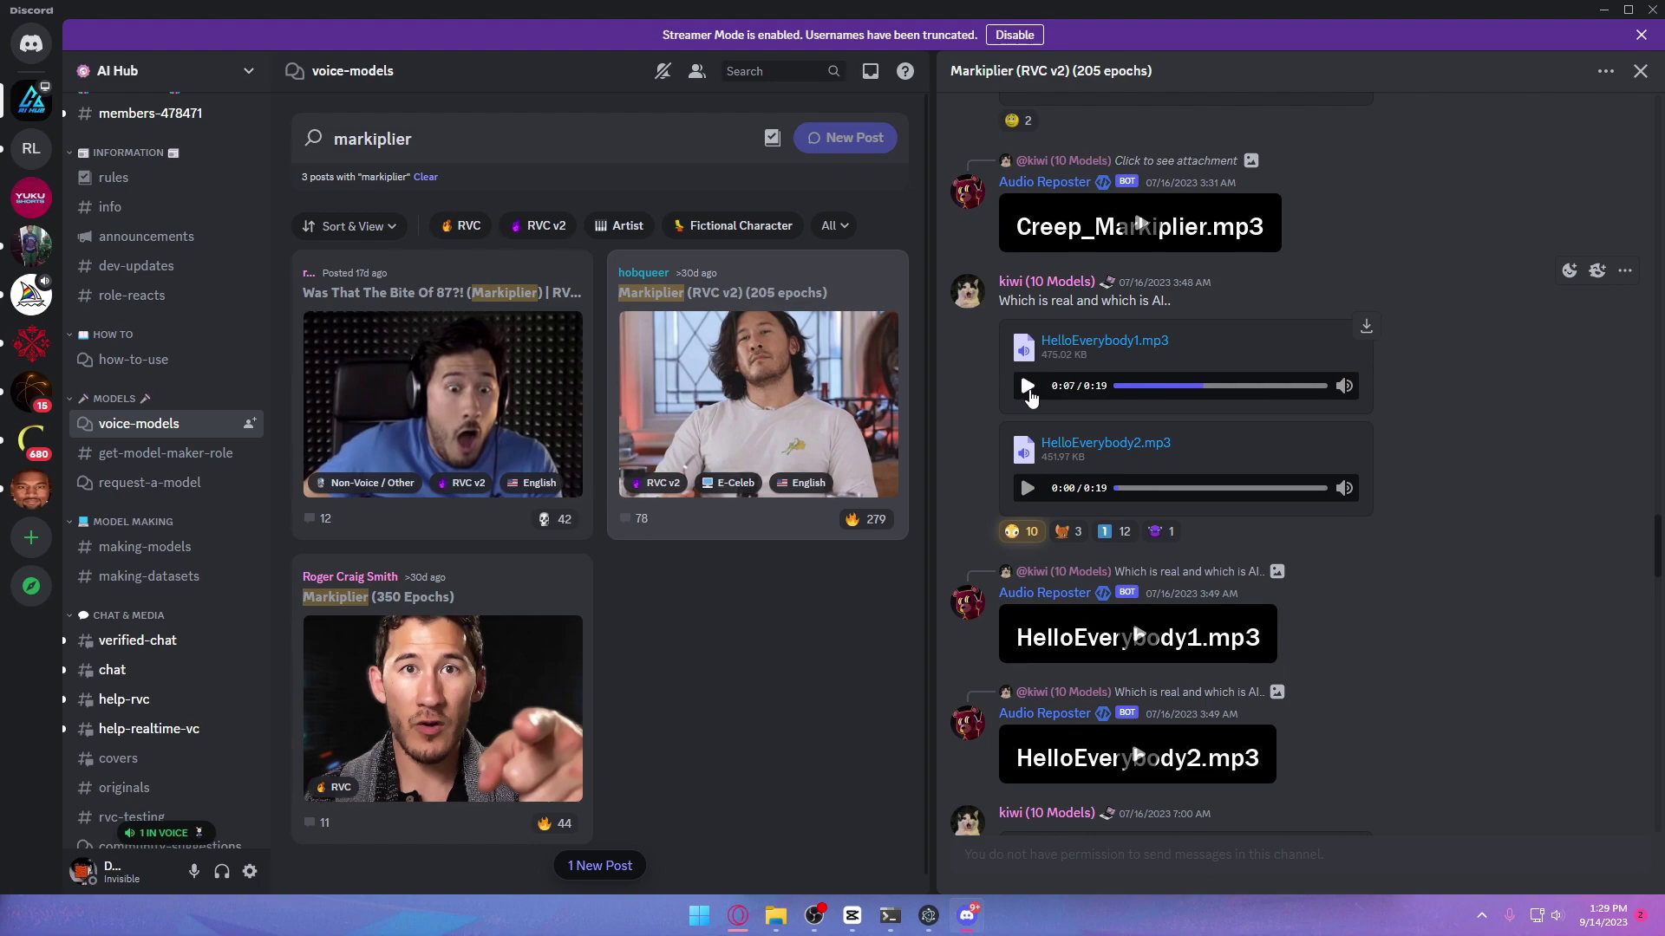
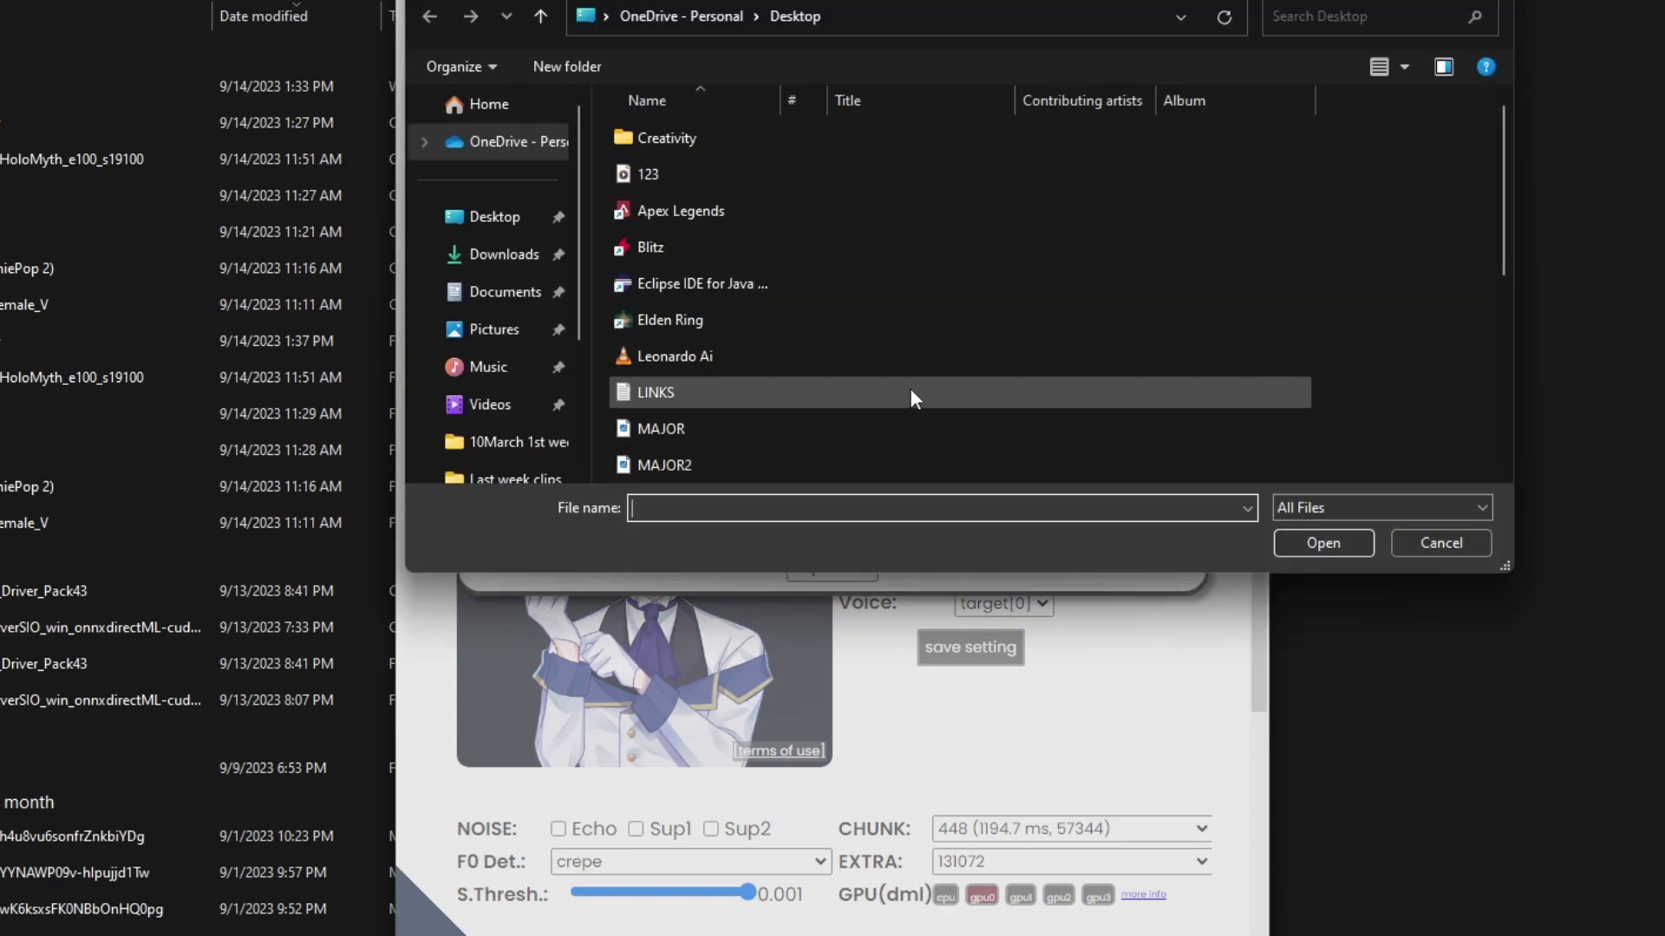
Step: Choose Markiplier.pth from the Markiplier folder in Downloads as the model file for the new voice slot
{"action": "left_click", "coordinate": [503, 255]}
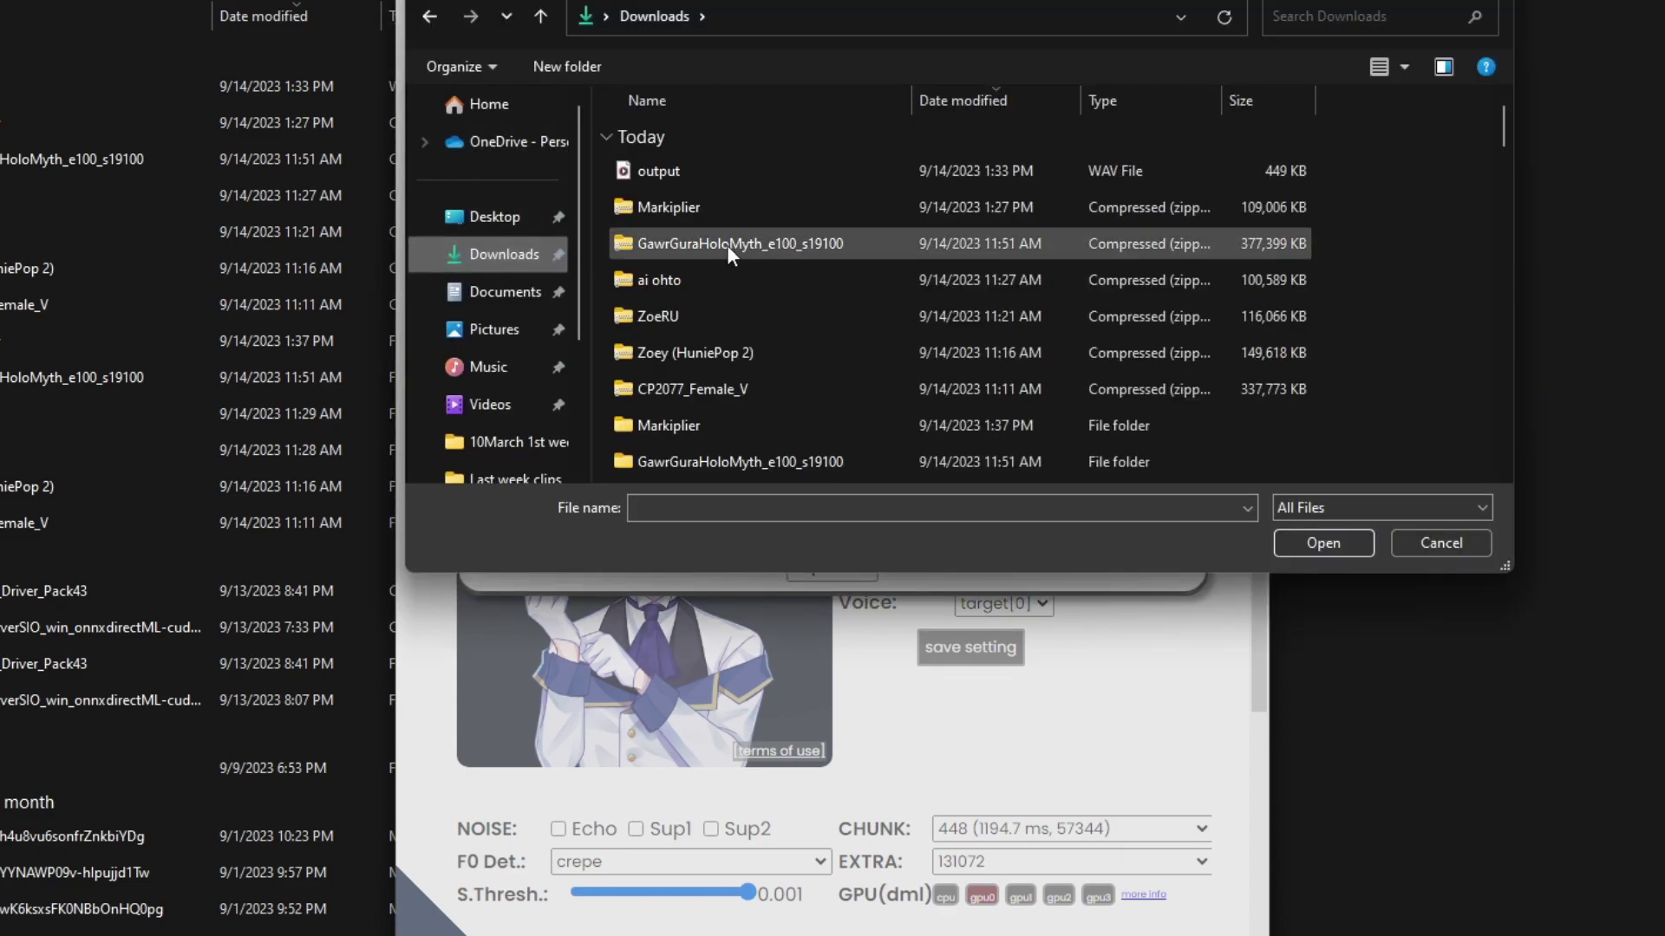
{"action": "scroll", "coordinate": [734, 296], "scroll_direction": "down", "scroll_amount": 2}
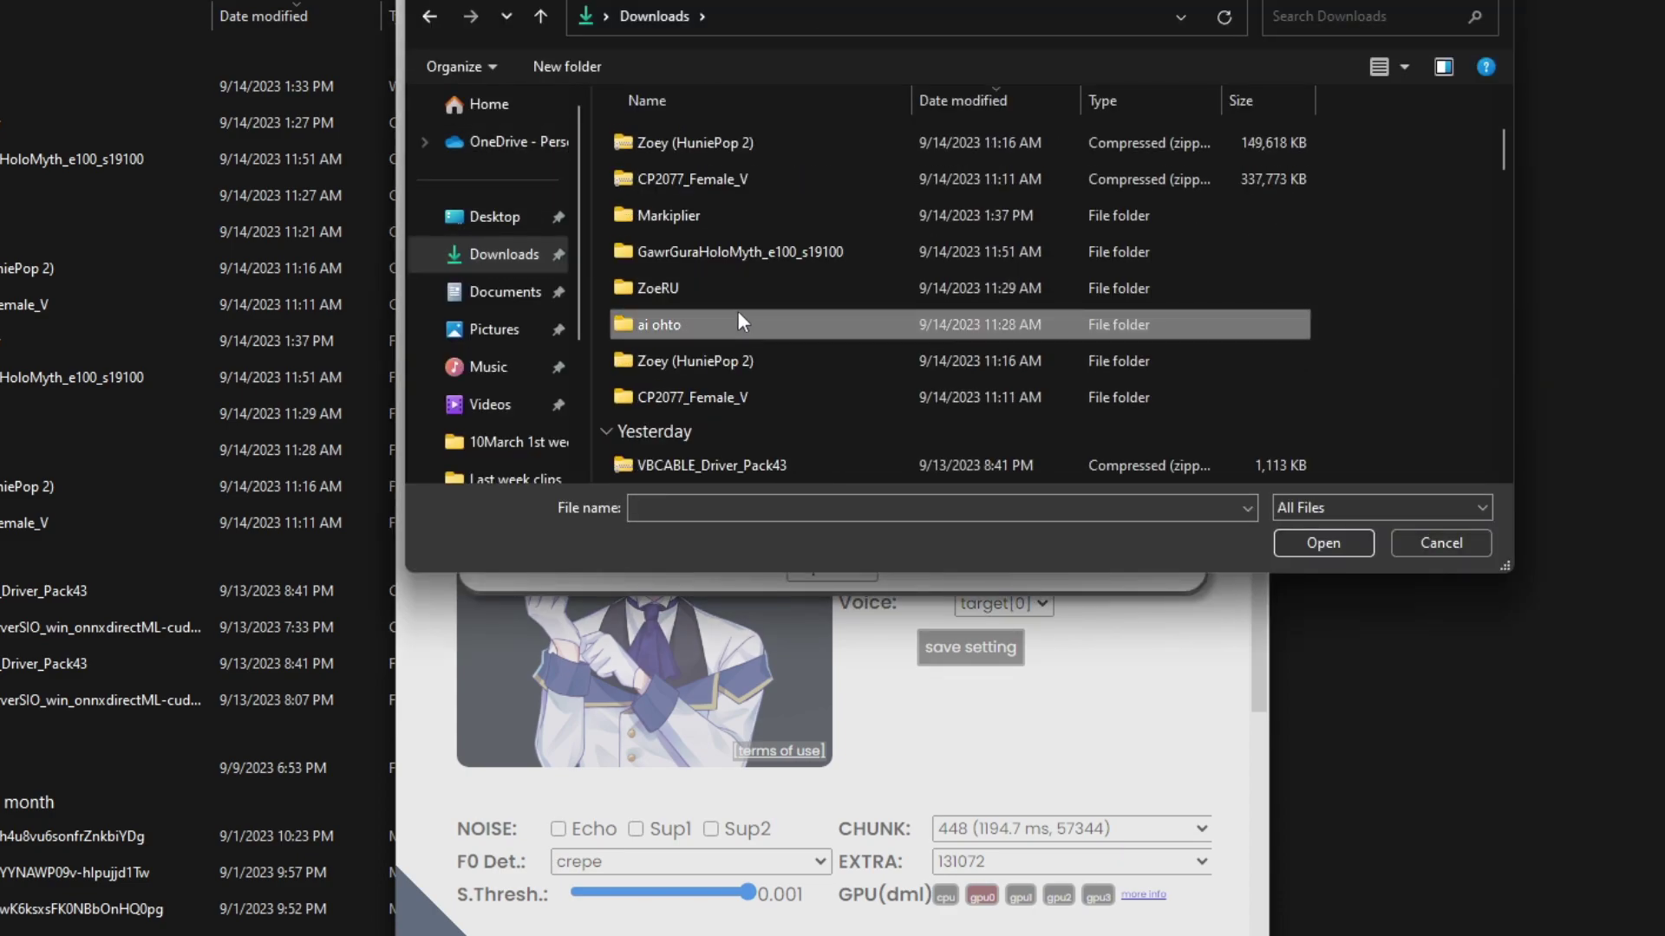
{"action": "double_click", "coordinate": [724, 218]}
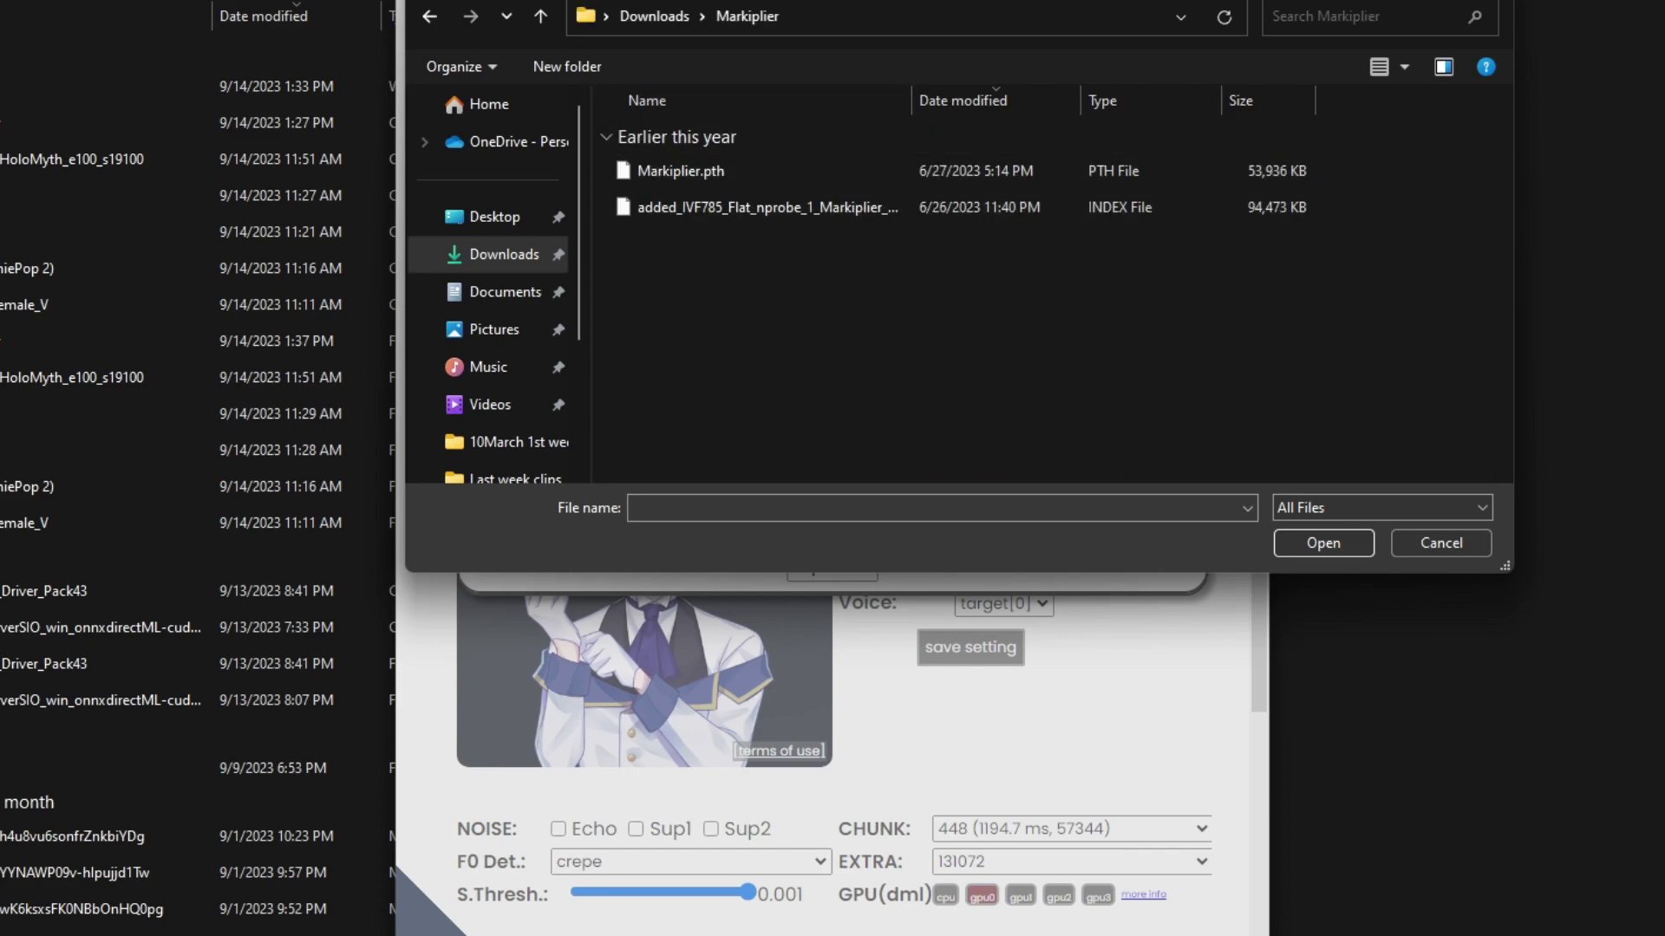
{"action": "left_click_drag", "start_coordinate": [928, 2], "coordinate": [794, 107]}
{"action": "left_click", "coordinate": [893, 307]}
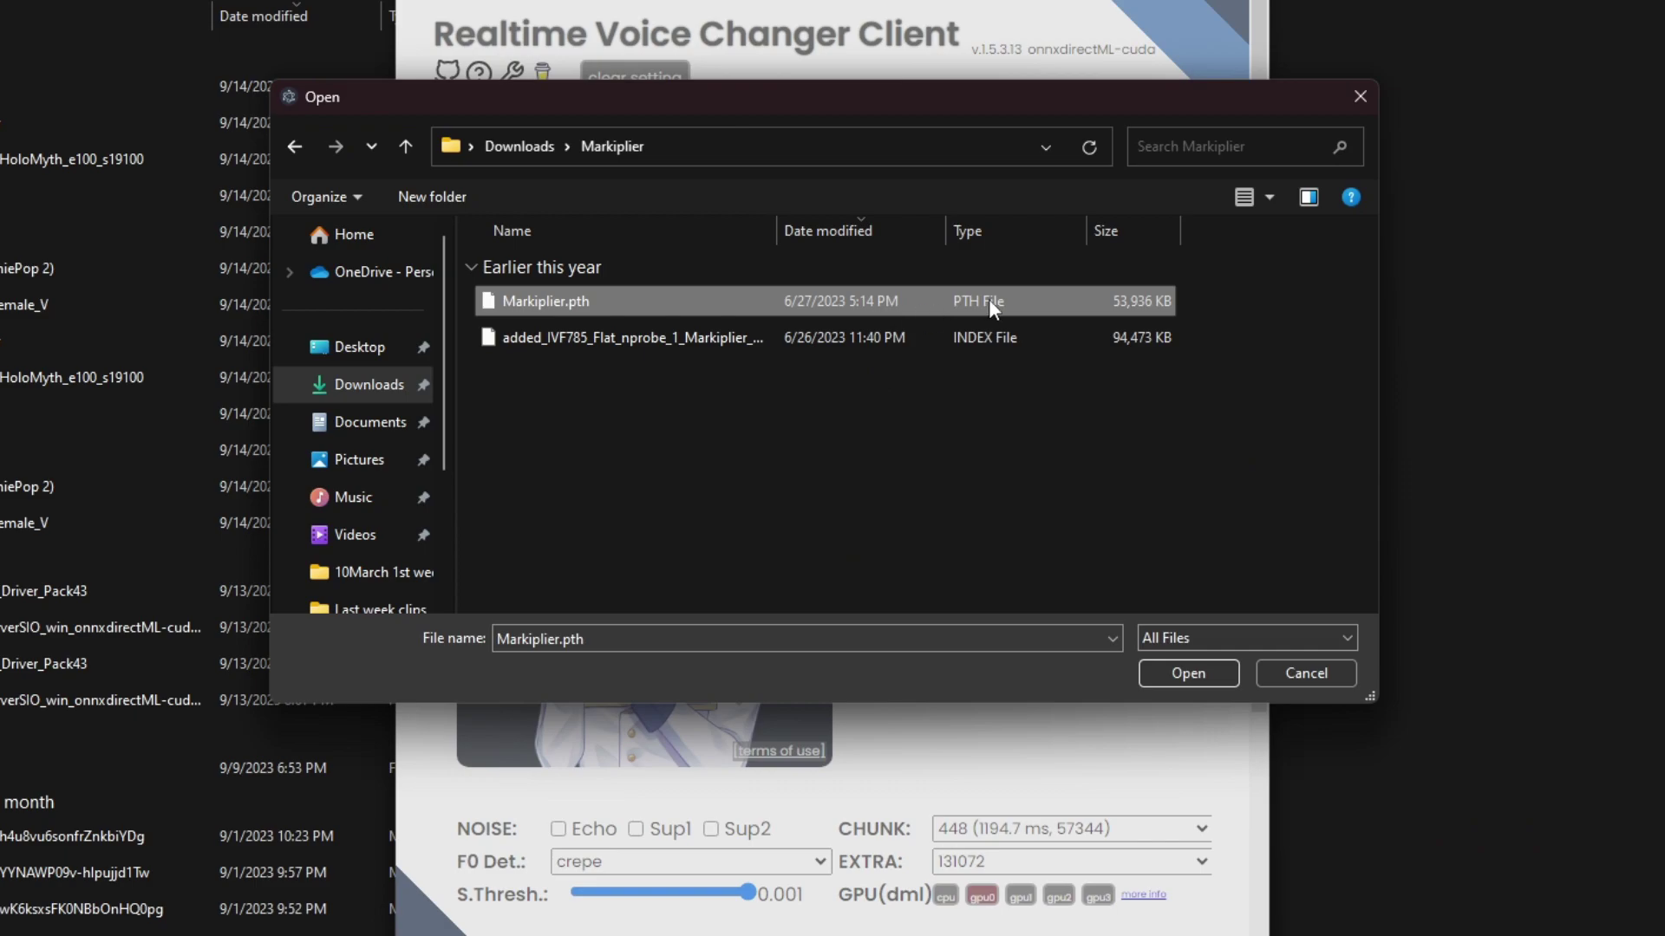
{"action": "left_click_drag", "start_coordinate": [835, 106], "coordinate": [741, 99]}
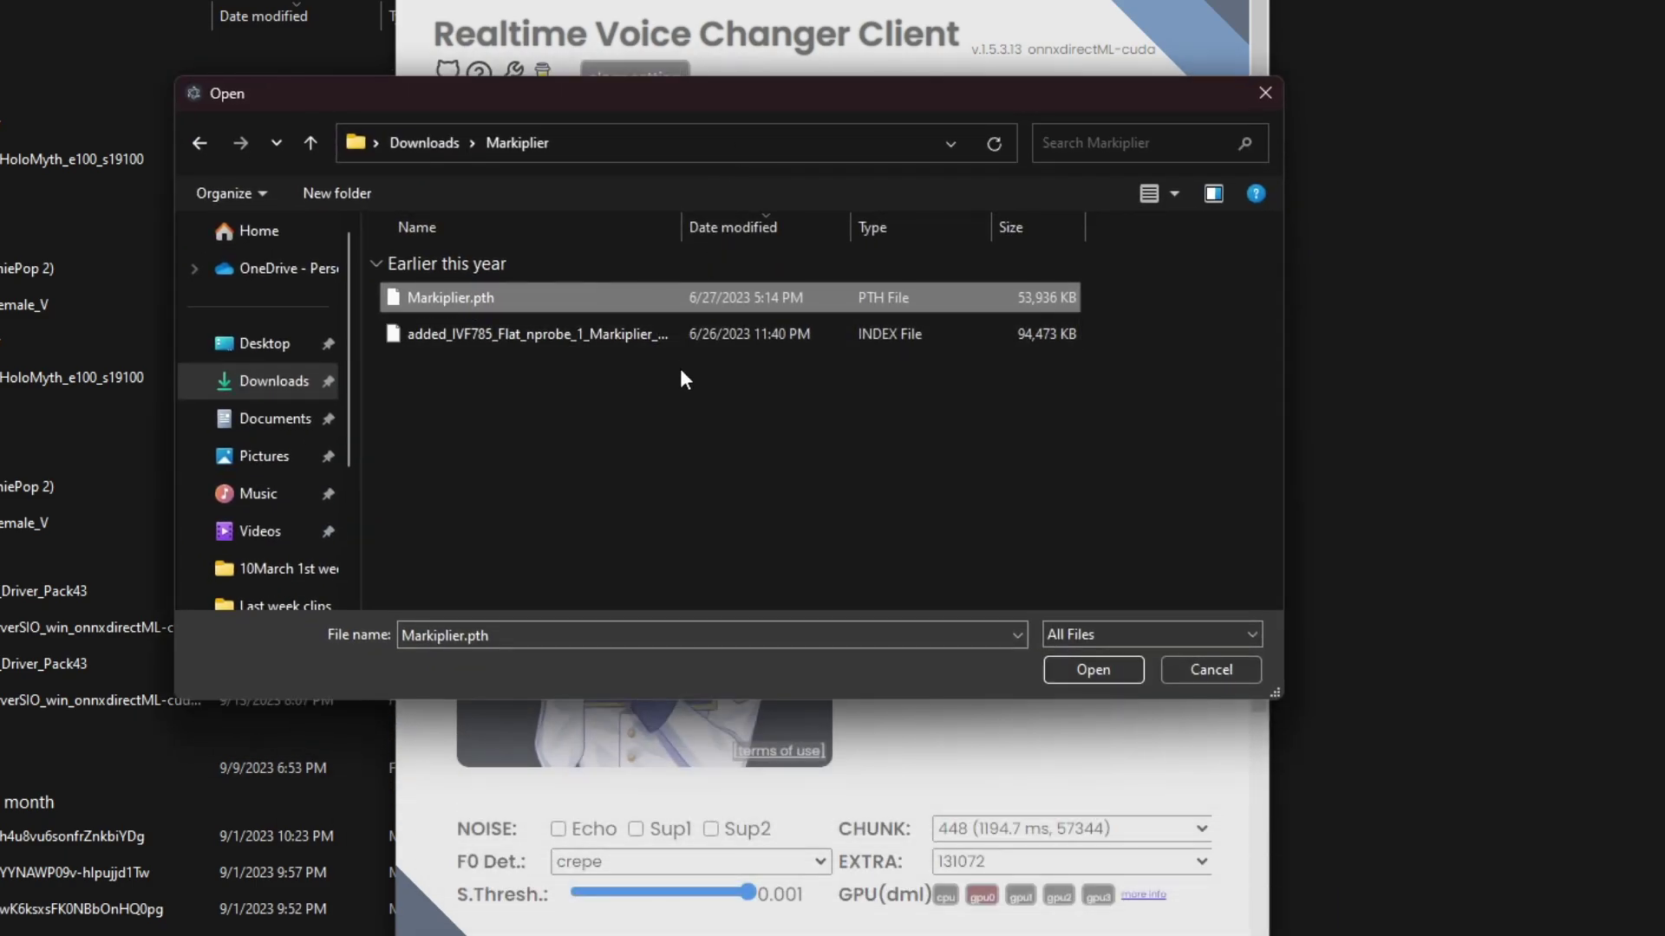
{"action": "left_click", "coordinate": [1093, 671]}
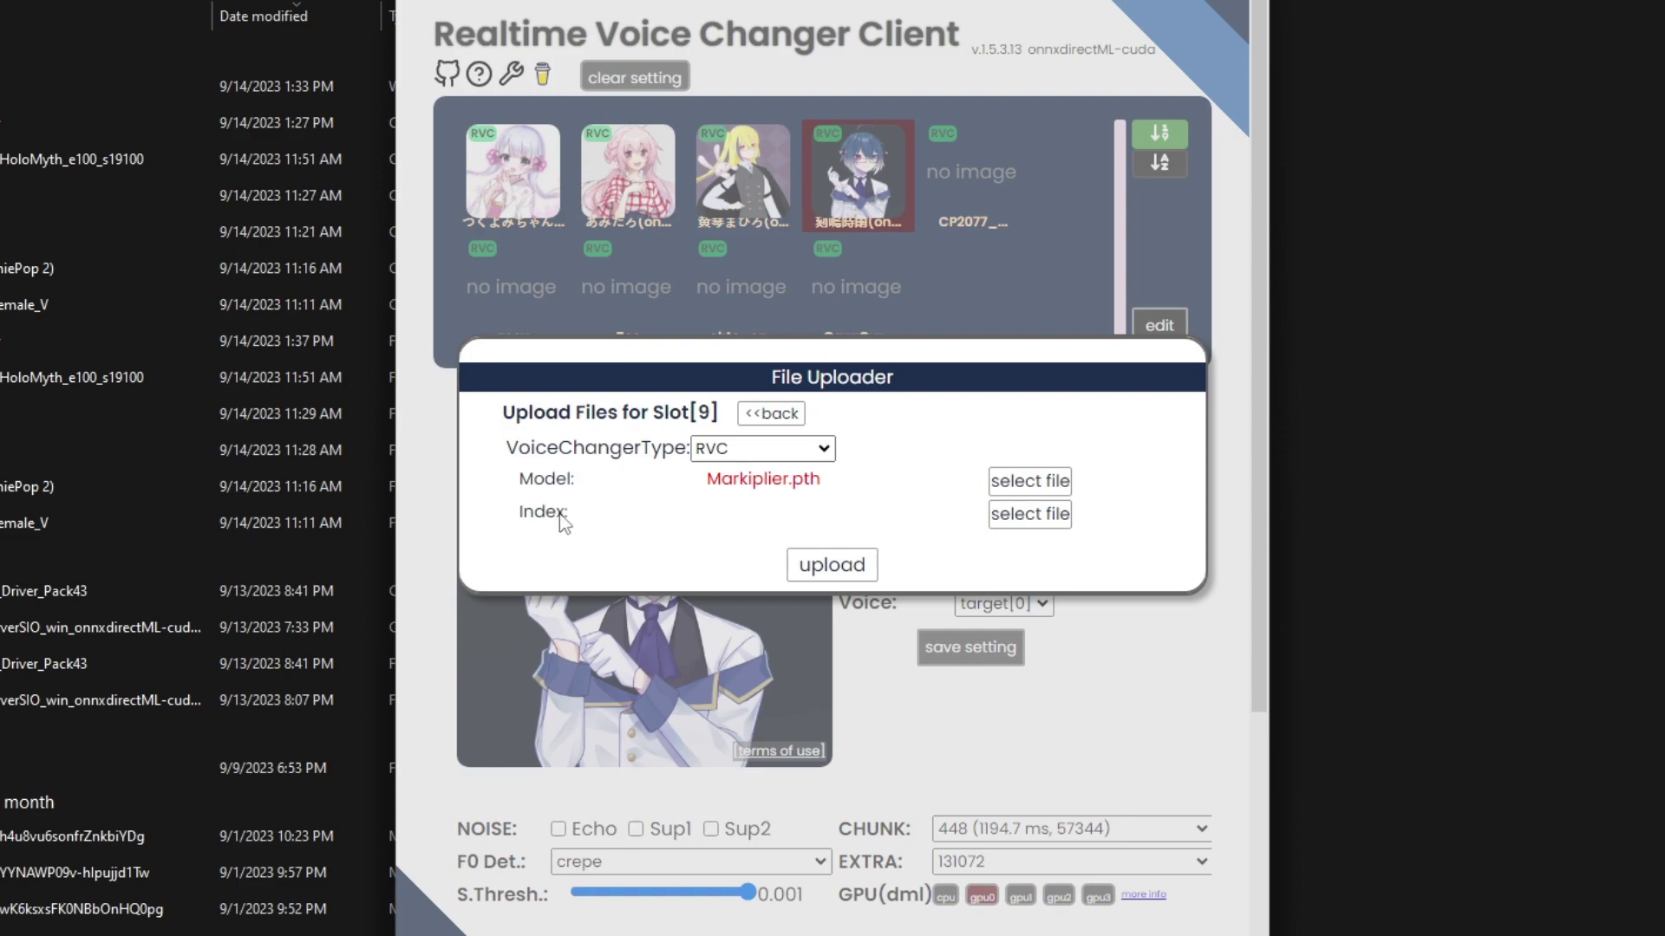
Step: Choose the Markiplier INDEX file as the slot's index, upload both files, and close the Model Slot Configuration
{"action": "left_click", "coordinate": [1034, 520]}
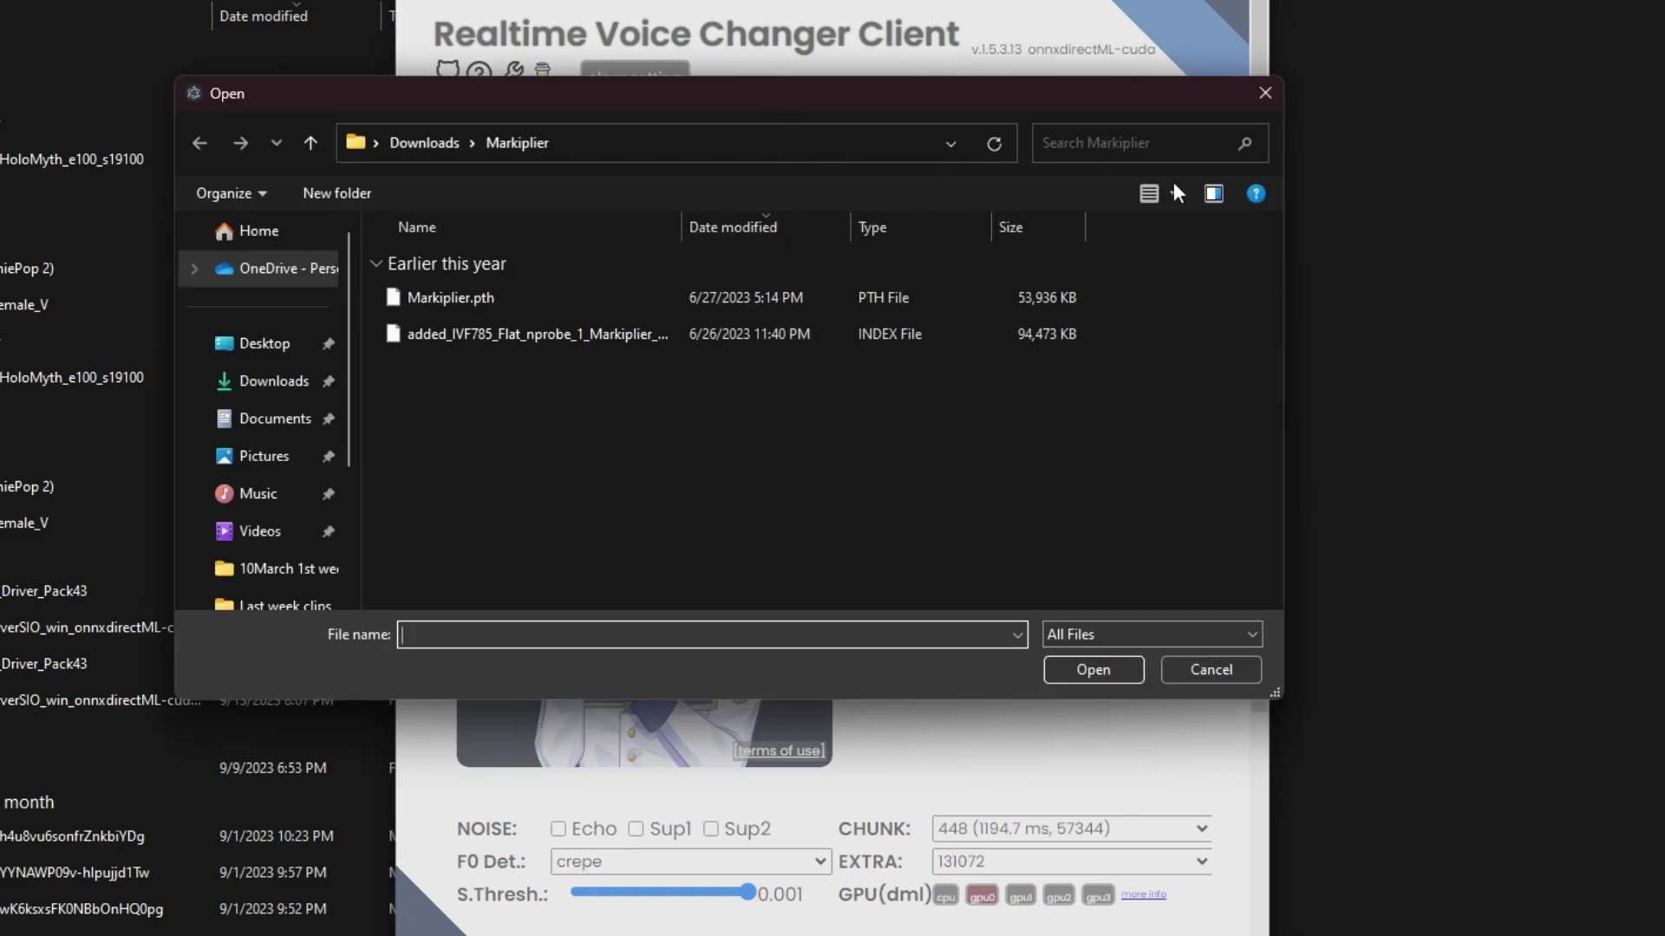
{"action": "left_click_drag", "start_coordinate": [816, 103], "coordinate": [1352, 279]}
{"action": "left_click", "coordinate": [1432, 512]}
{"action": "left_click", "coordinate": [1626, 846]}
{"action": "left_click", "coordinate": [839, 573]}
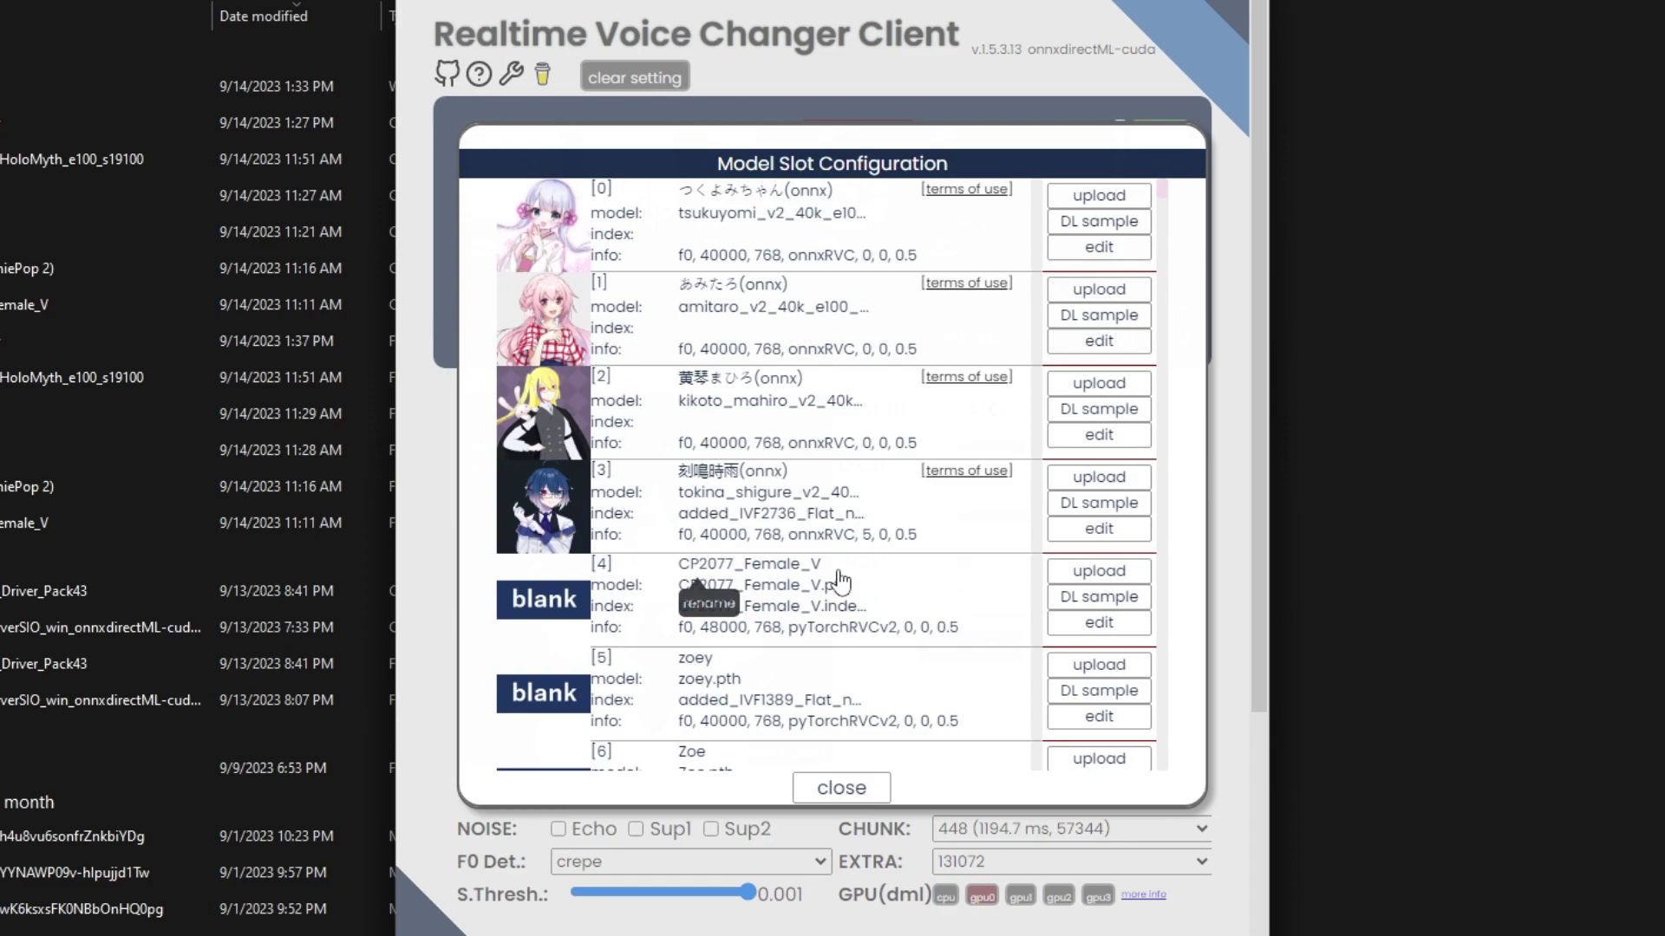
{"action": "left_click", "coordinate": [841, 787]}
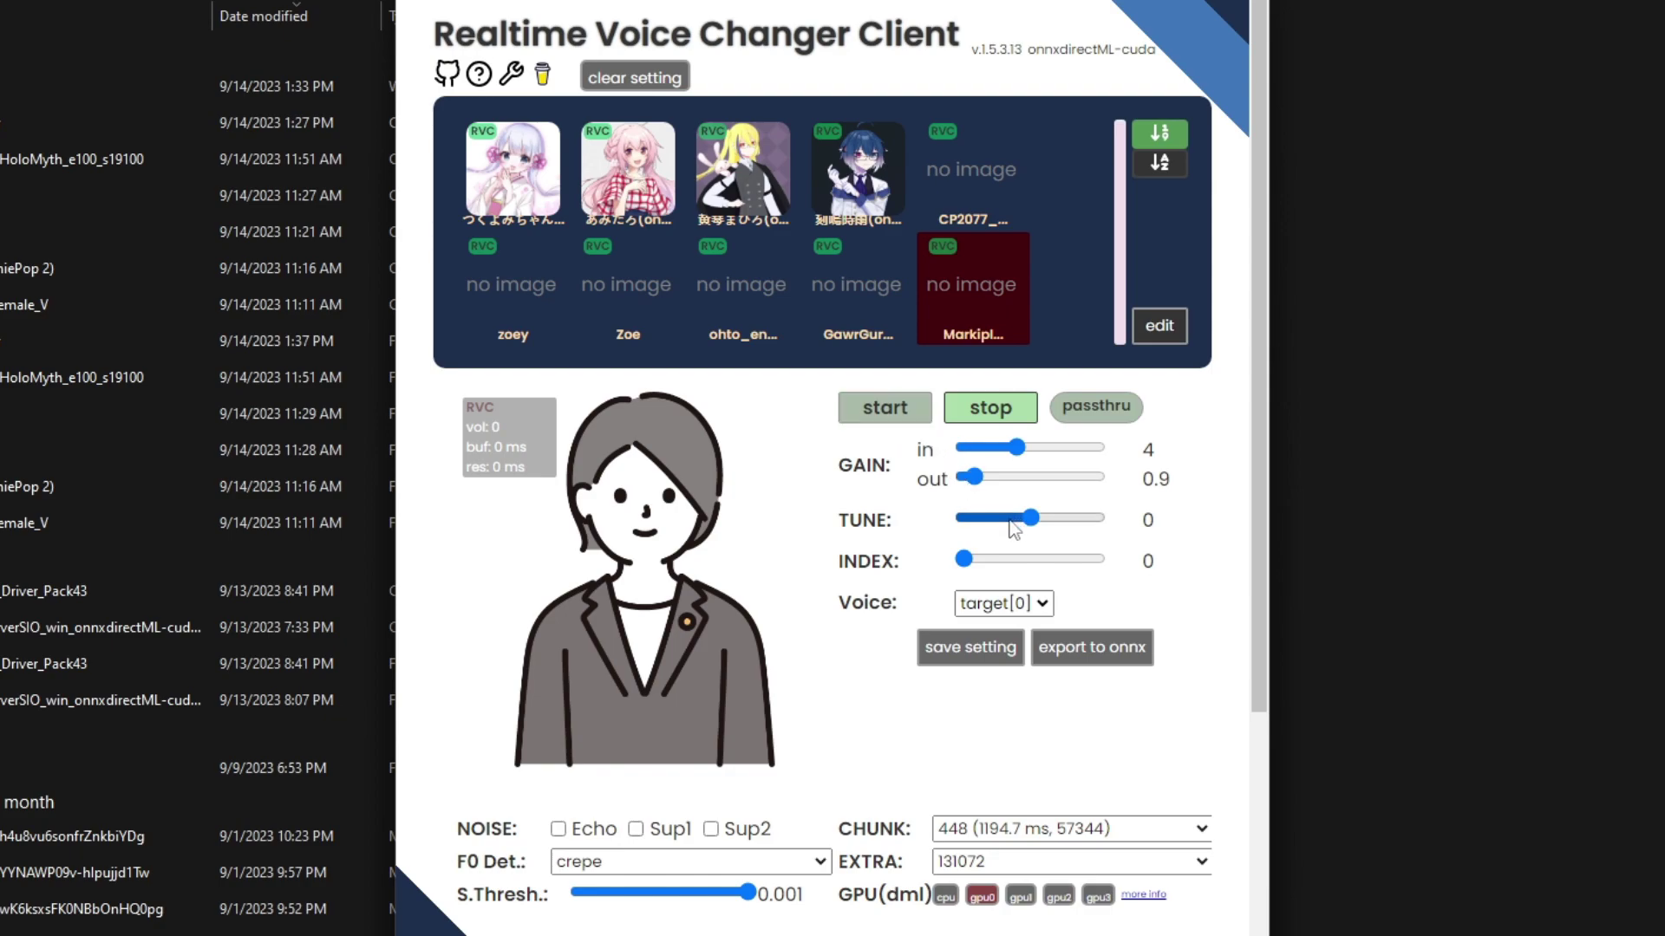
Step: Start the voice conversion with the Markiplier model for a test and stop it
{"action": "left_click", "coordinate": [902, 427]}
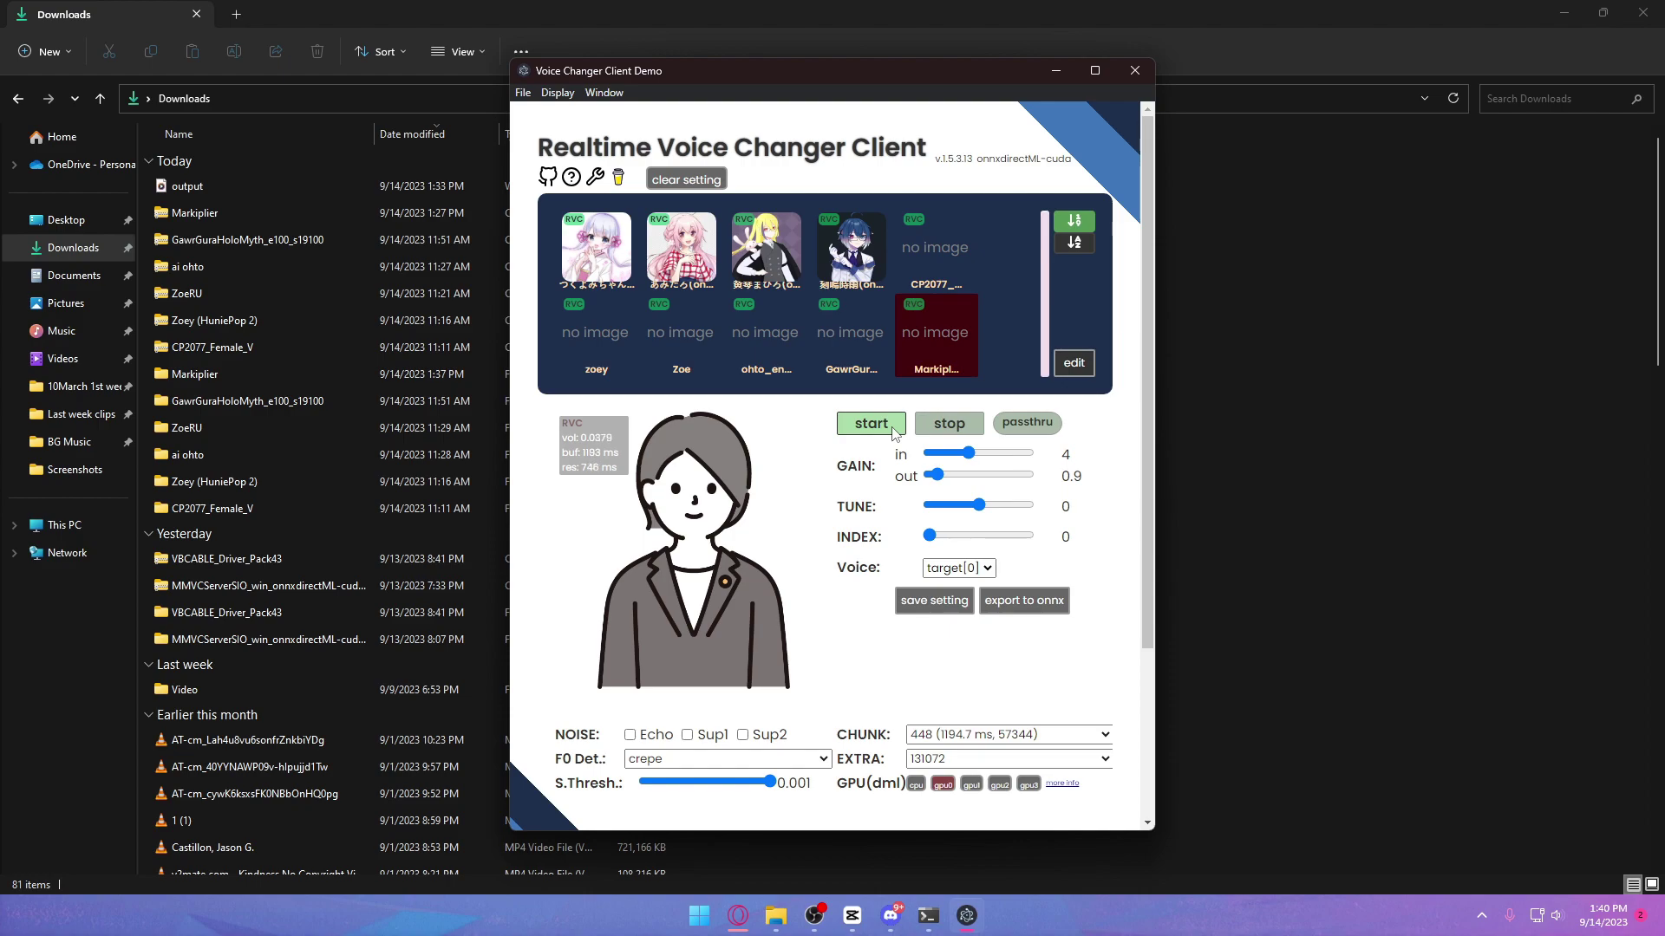
{"action": "left_click", "coordinate": [932, 430]}
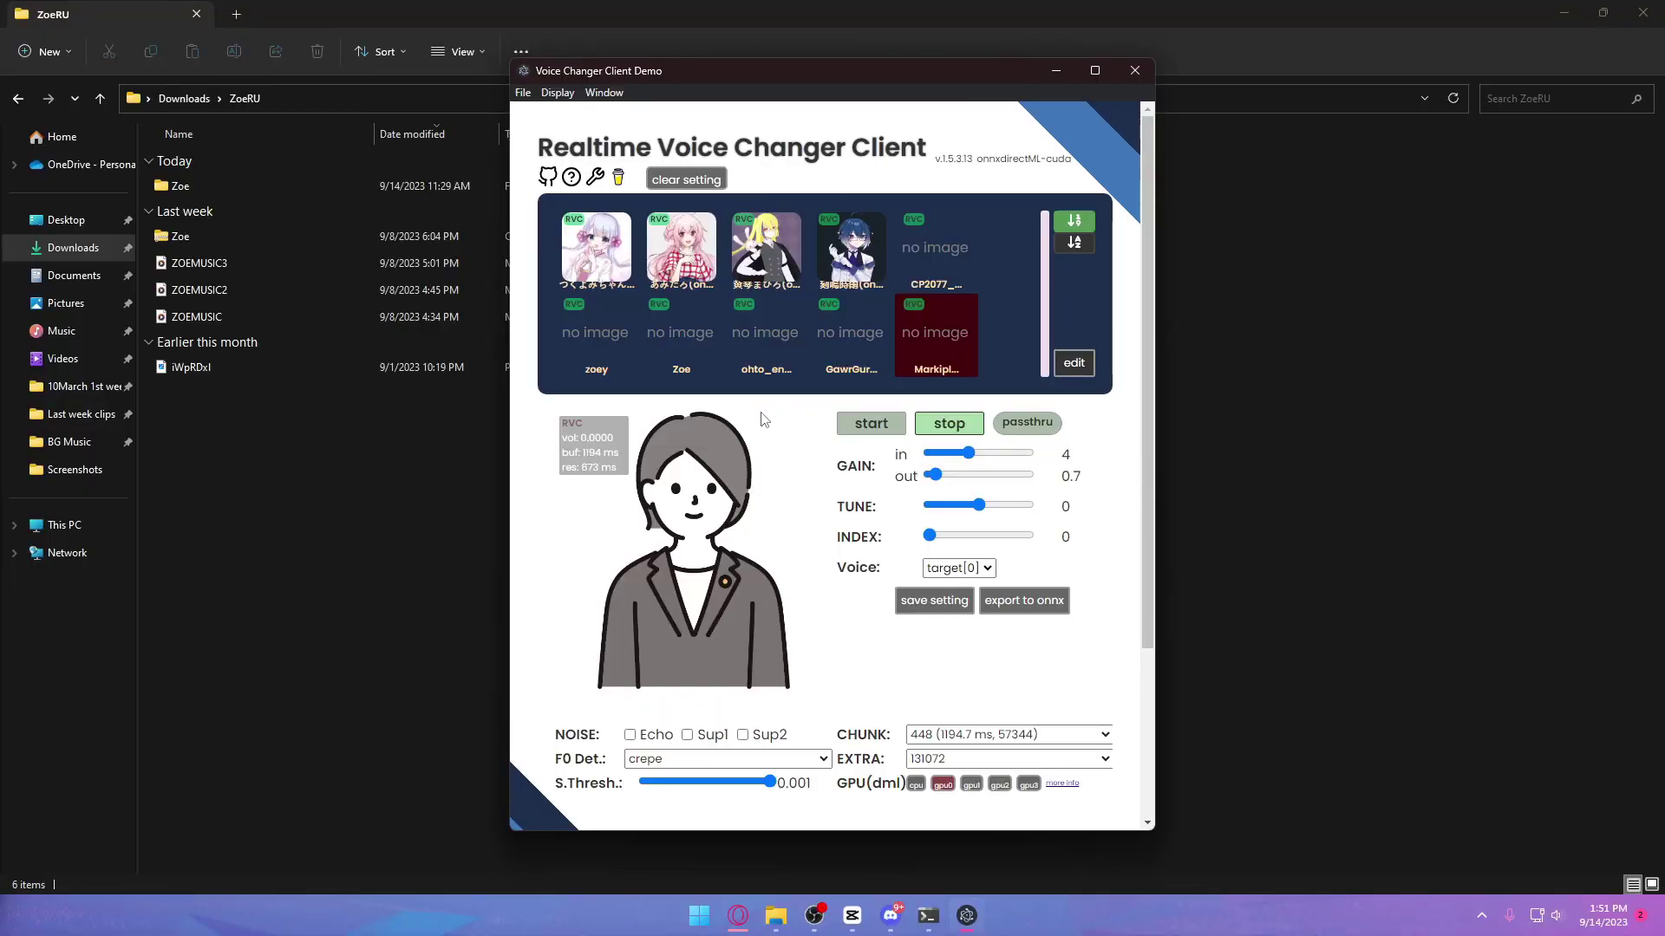
Step: Select crepe as the F0 detector and Default - Maono AU-PM461TR (USB Condenser Microphone) as the audio input
{"action": "scroll", "coordinate": [761, 414], "scroll_direction": "down", "scroll_amount": 3}
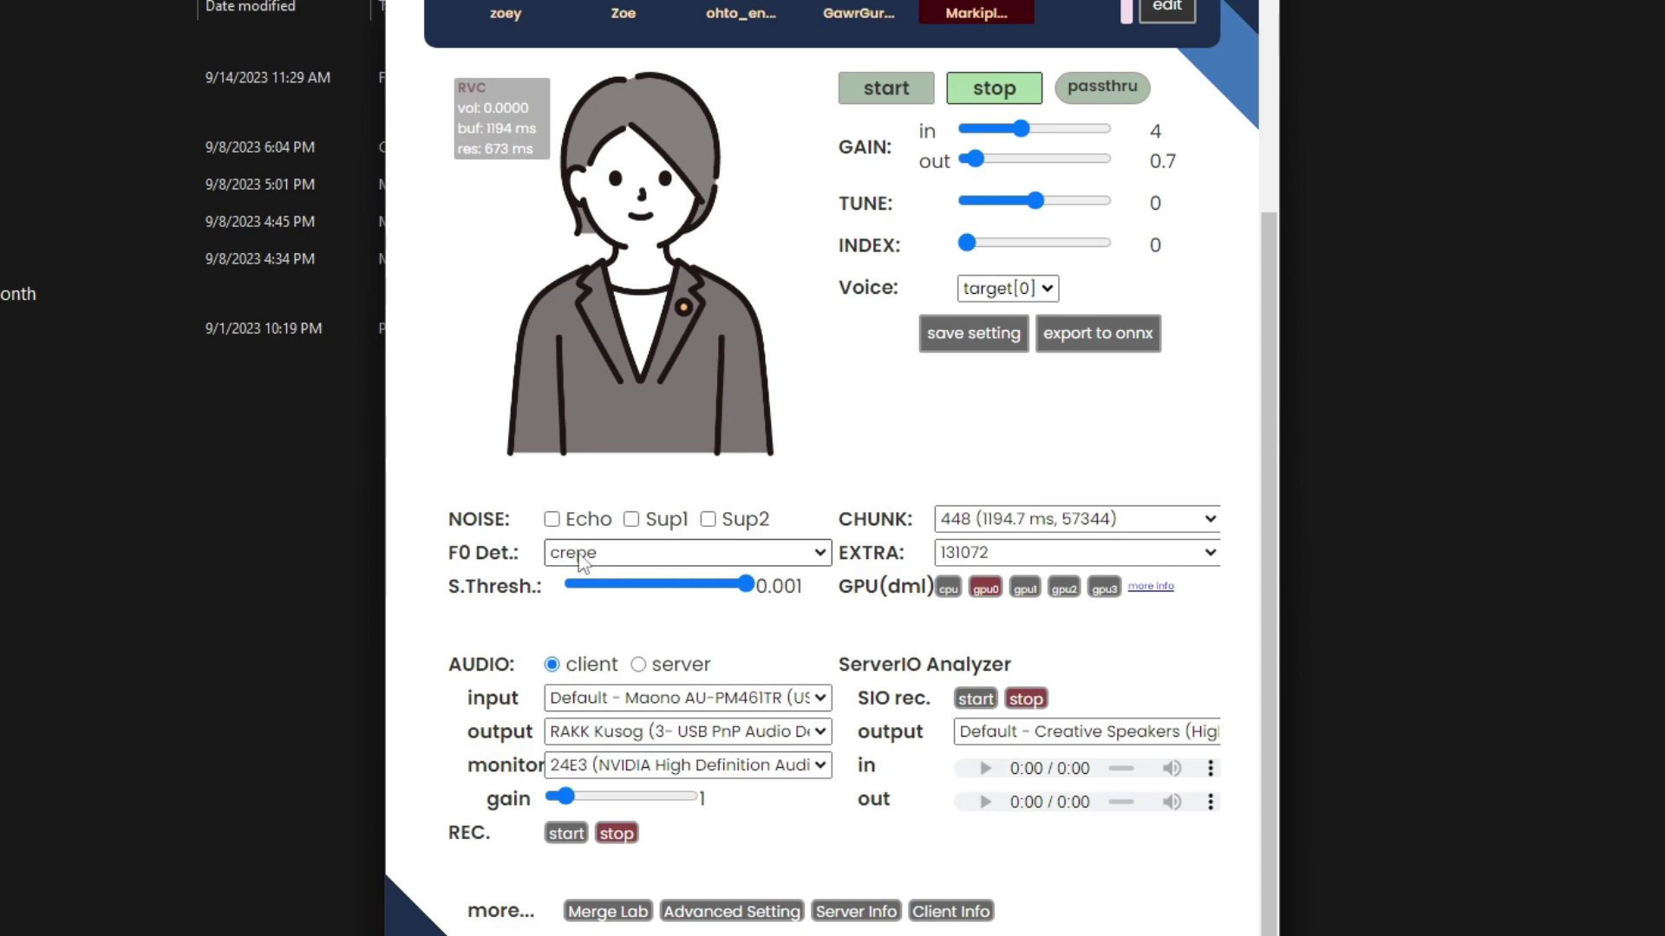
{"action": "left_click", "coordinate": [618, 559]}
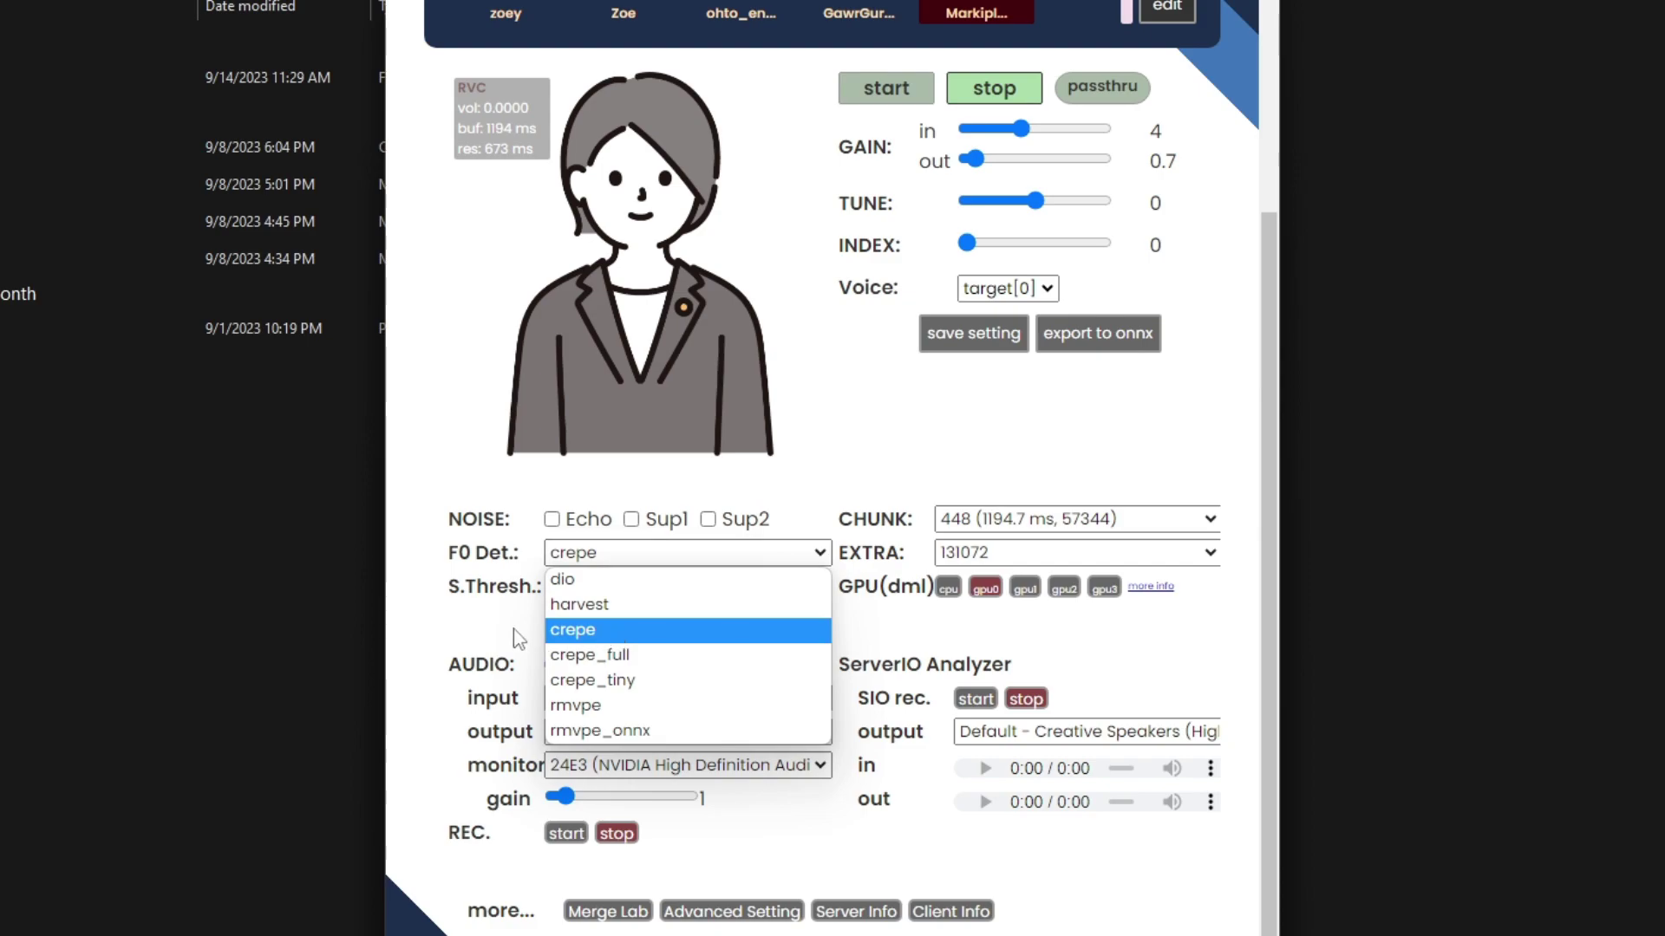
{"action": "left_click", "coordinate": [618, 631]}
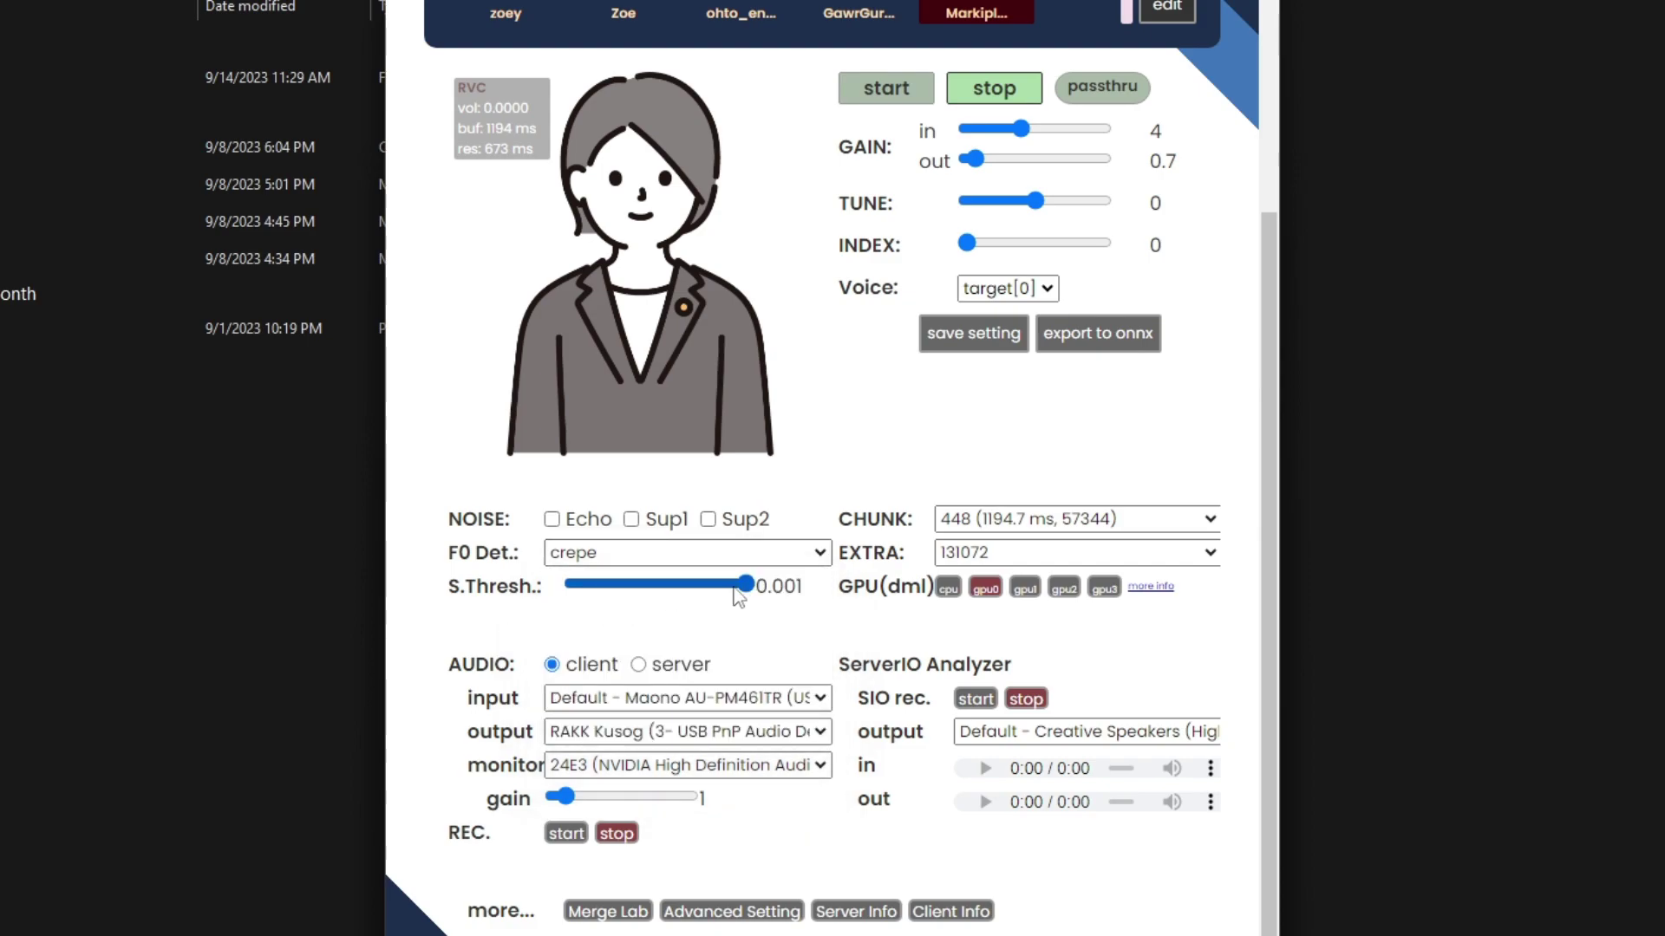
{"action": "left_click", "coordinate": [639, 704]}
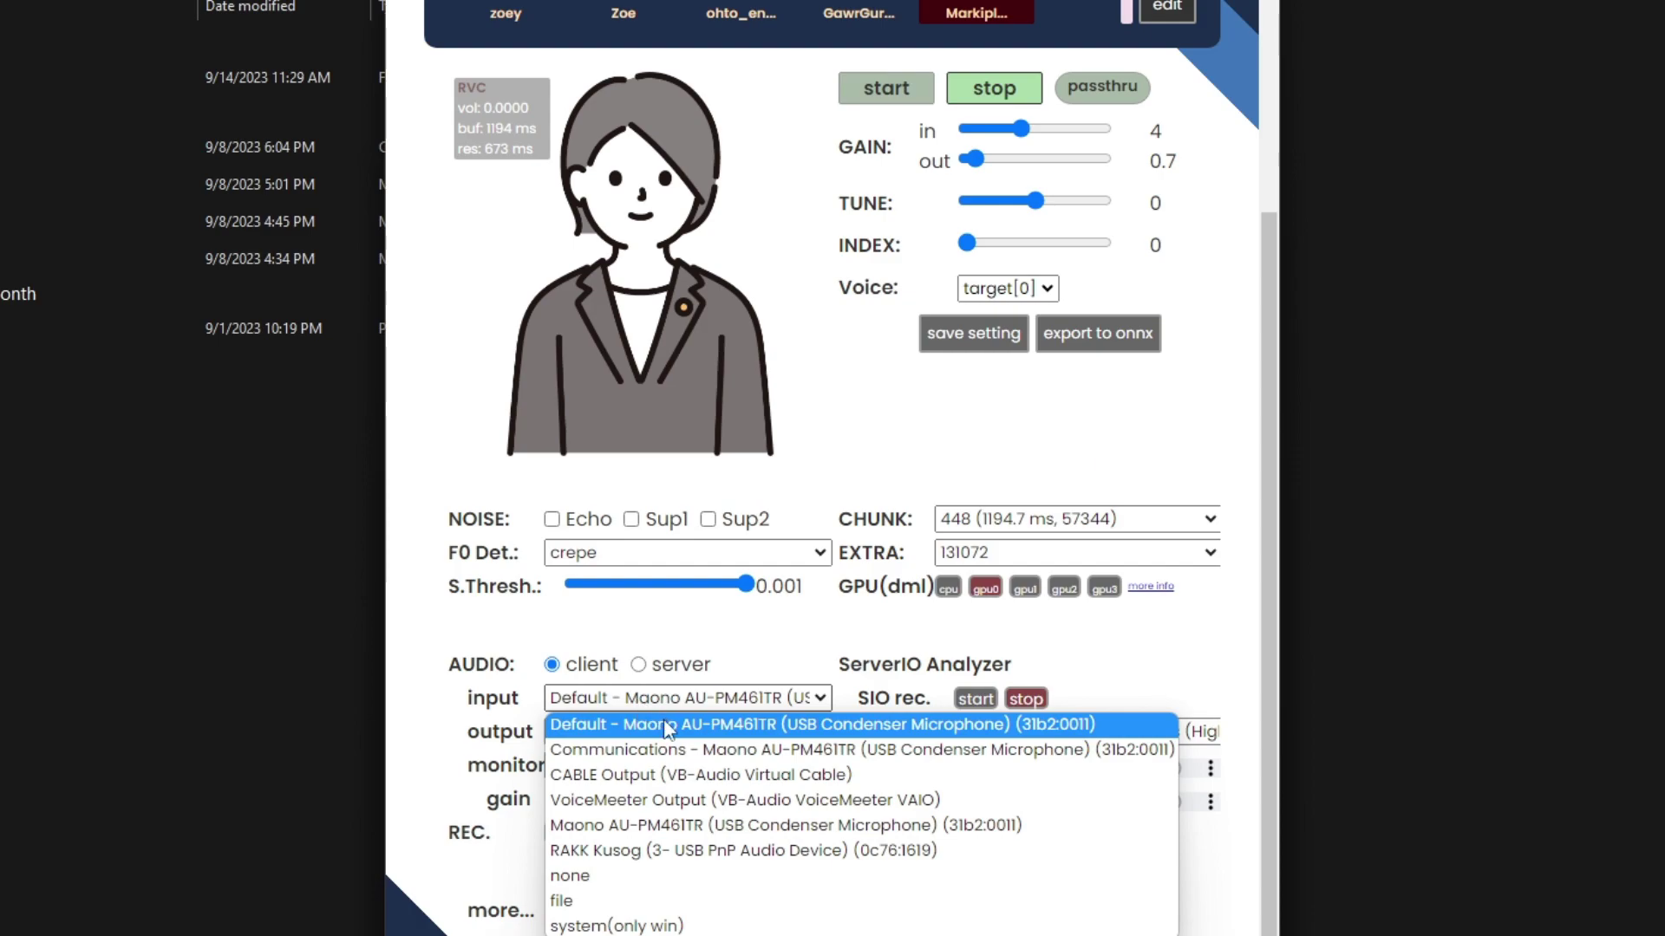
{"action": "left_click", "coordinate": [668, 729]}
Step: Review the devices available for the audio output and the monitor without changing either selection
{"action": "left_click", "coordinate": [607, 736]}
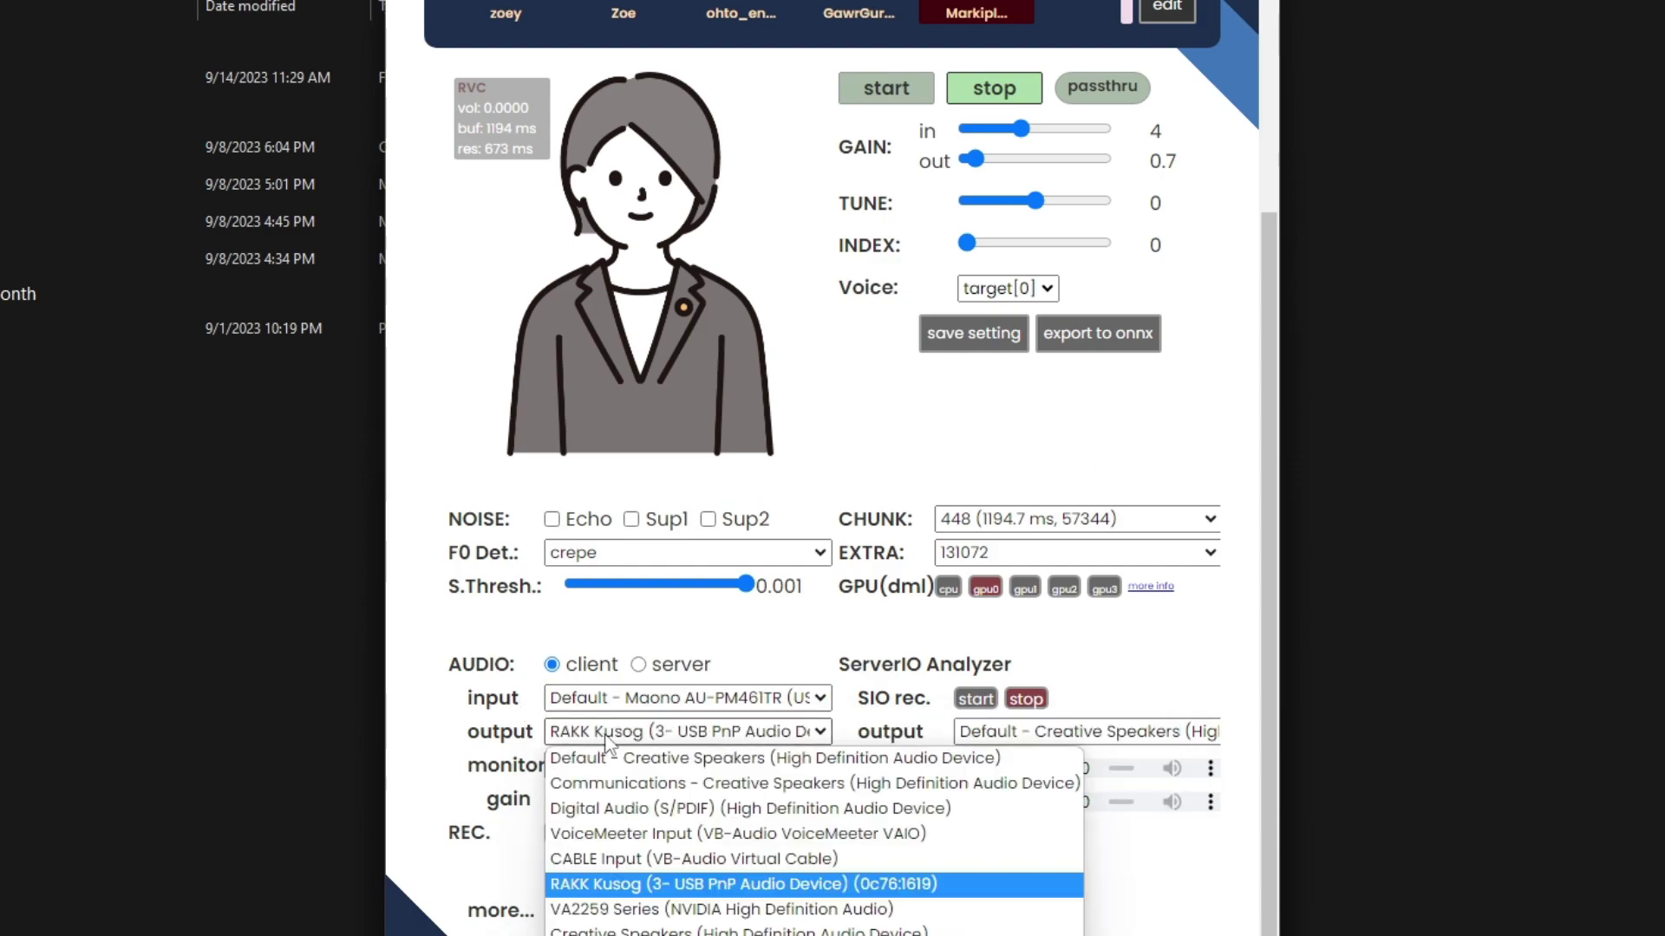
{"action": "left_click", "coordinate": [490, 738]}
{"action": "left_click", "coordinate": [604, 737]}
{"action": "left_click", "coordinate": [493, 748]}
{"action": "left_click", "coordinate": [652, 760]}
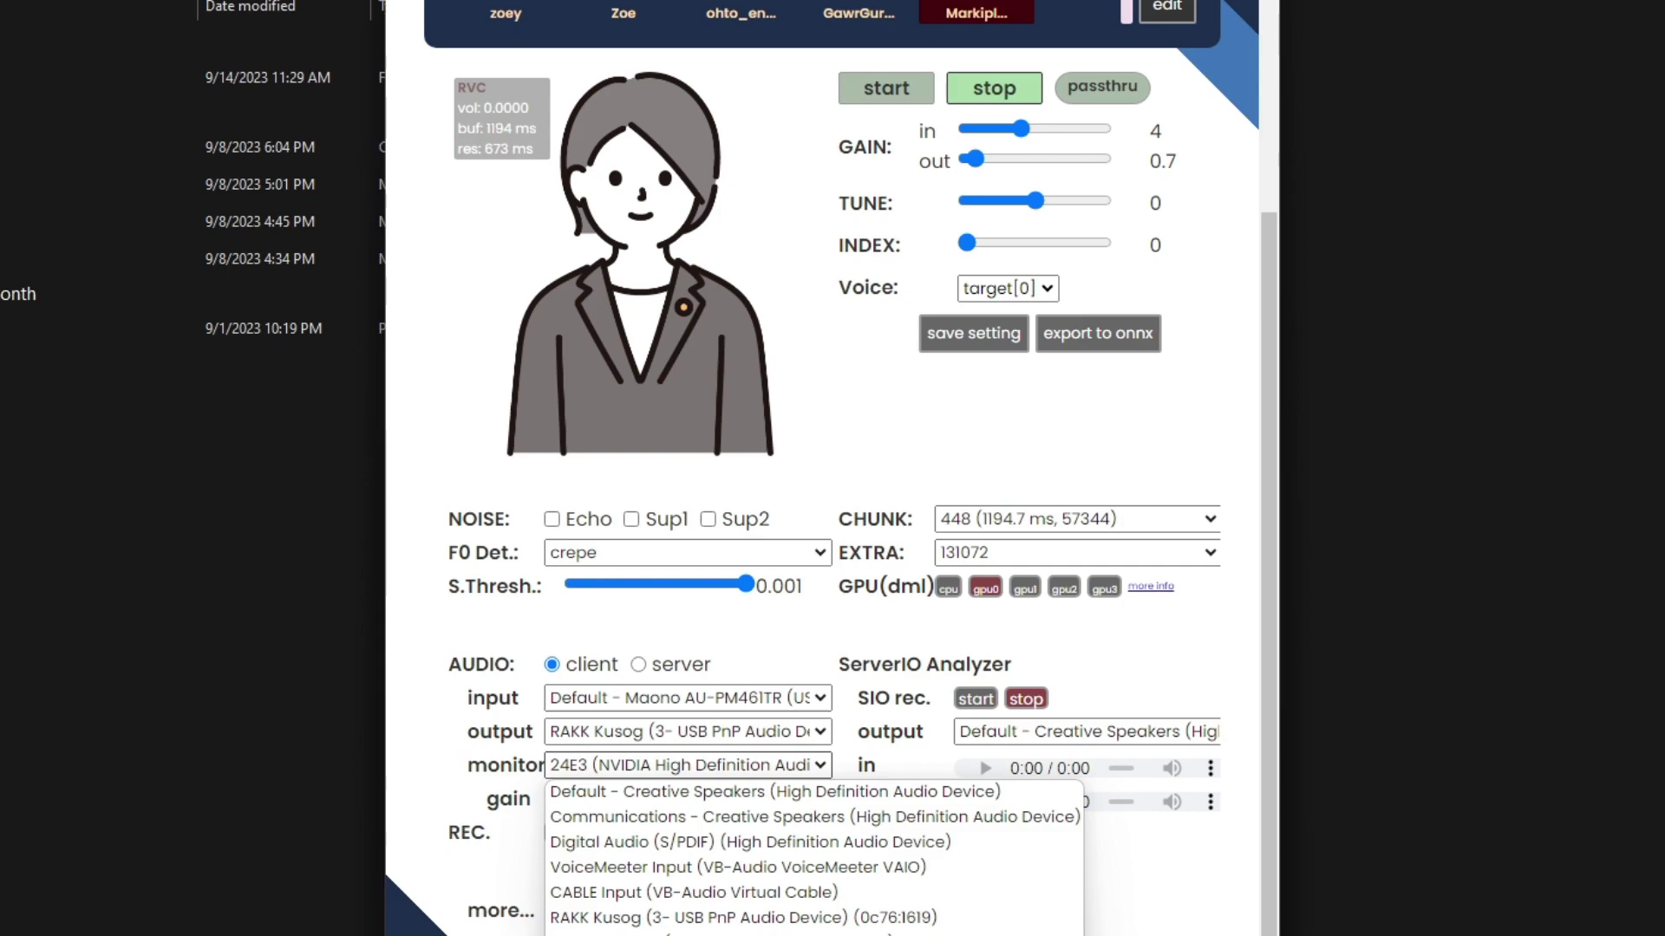
{"action": "left_click", "coordinate": [651, 763]}
Step: Set the input gain to 4 and the output gain to 0.7
{"action": "scroll", "coordinate": [656, 819], "scroll_direction": "up", "scroll_amount": 3}
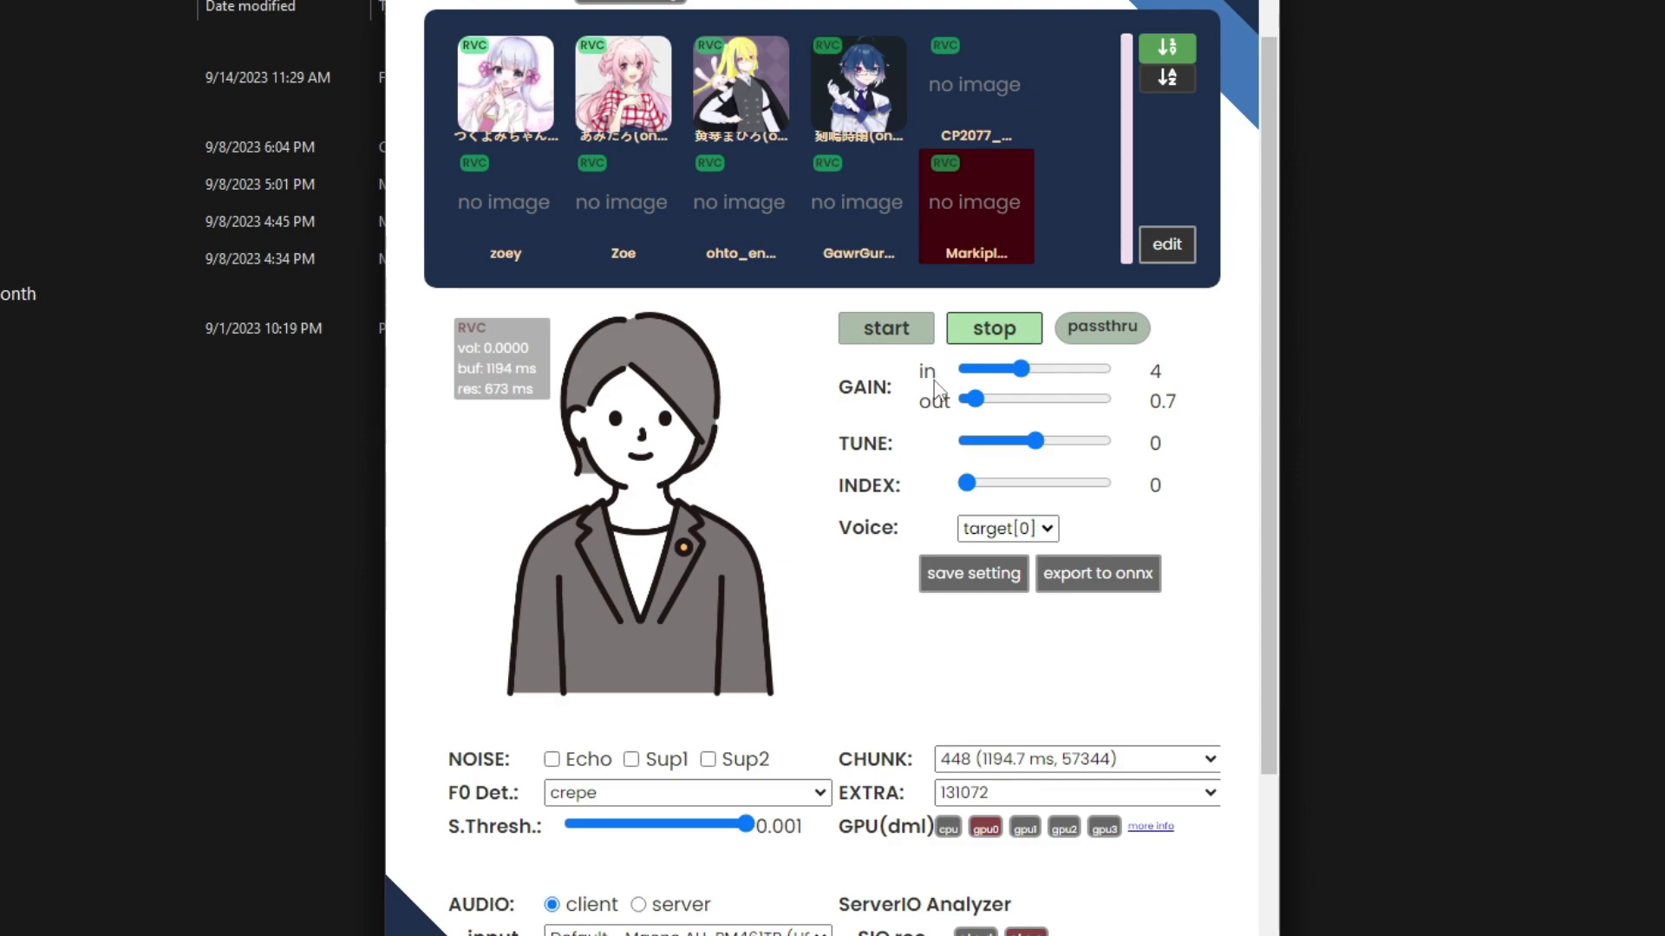
{"action": "mouse_move", "coordinate": [1023, 383]}
{"action": "left_mouse_down"}
{"action": "mouse_move", "coordinate": [1057, 381]}
{"action": "mouse_move", "coordinate": [1027, 379]}
{"action": "left_mouse_up"}
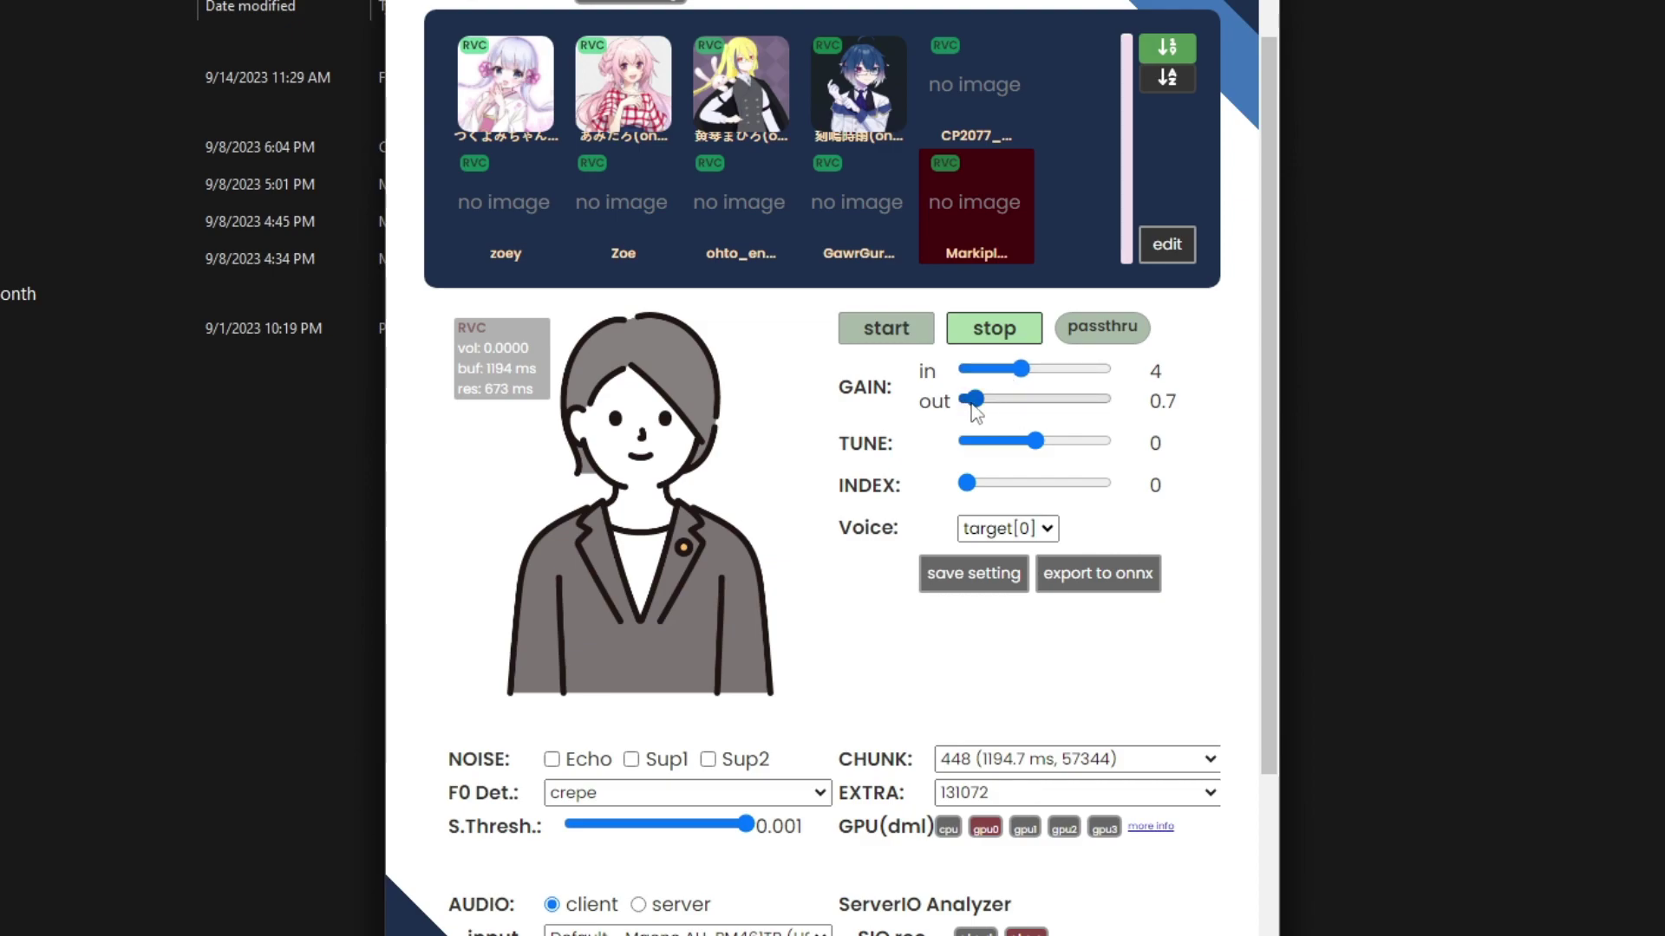
{"action": "mouse_move", "coordinate": [973, 405]}
{"action": "left_mouse_down"}
{"action": "mouse_move", "coordinate": [1052, 408]}
{"action": "mouse_move", "coordinate": [973, 411]}
{"action": "left_mouse_up"}
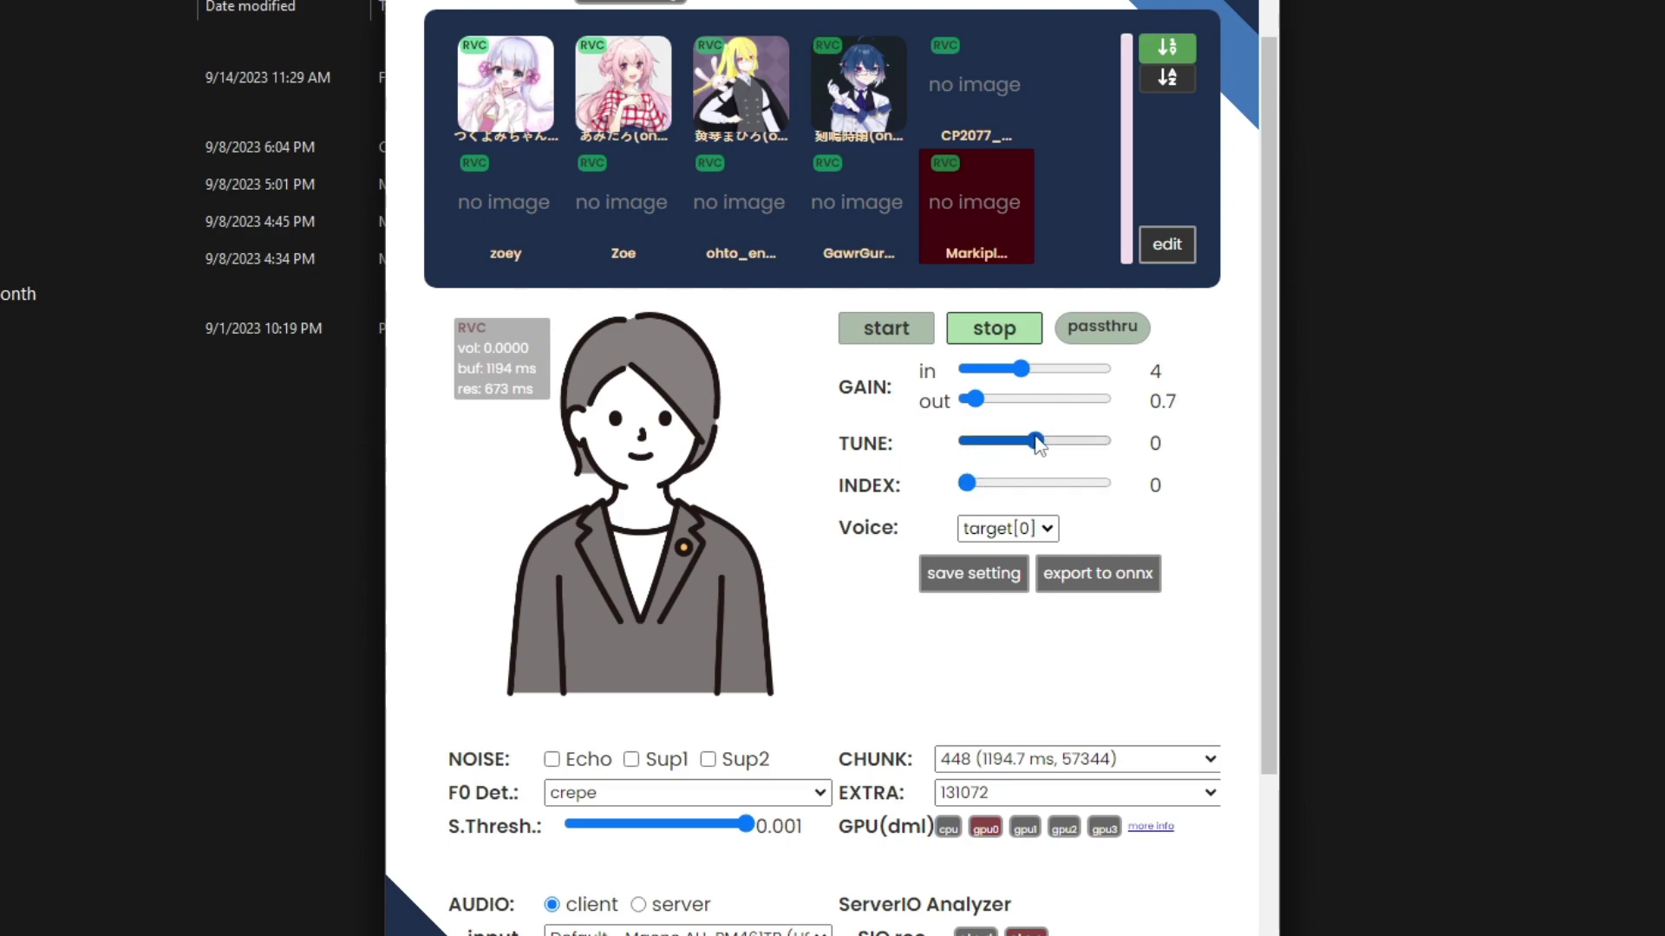
Step: Try different TUNE values for the Markiplier voice, including 19 and 24
{"action": "left_click_drag", "start_coordinate": [1038, 444], "coordinate": [1064, 447]}
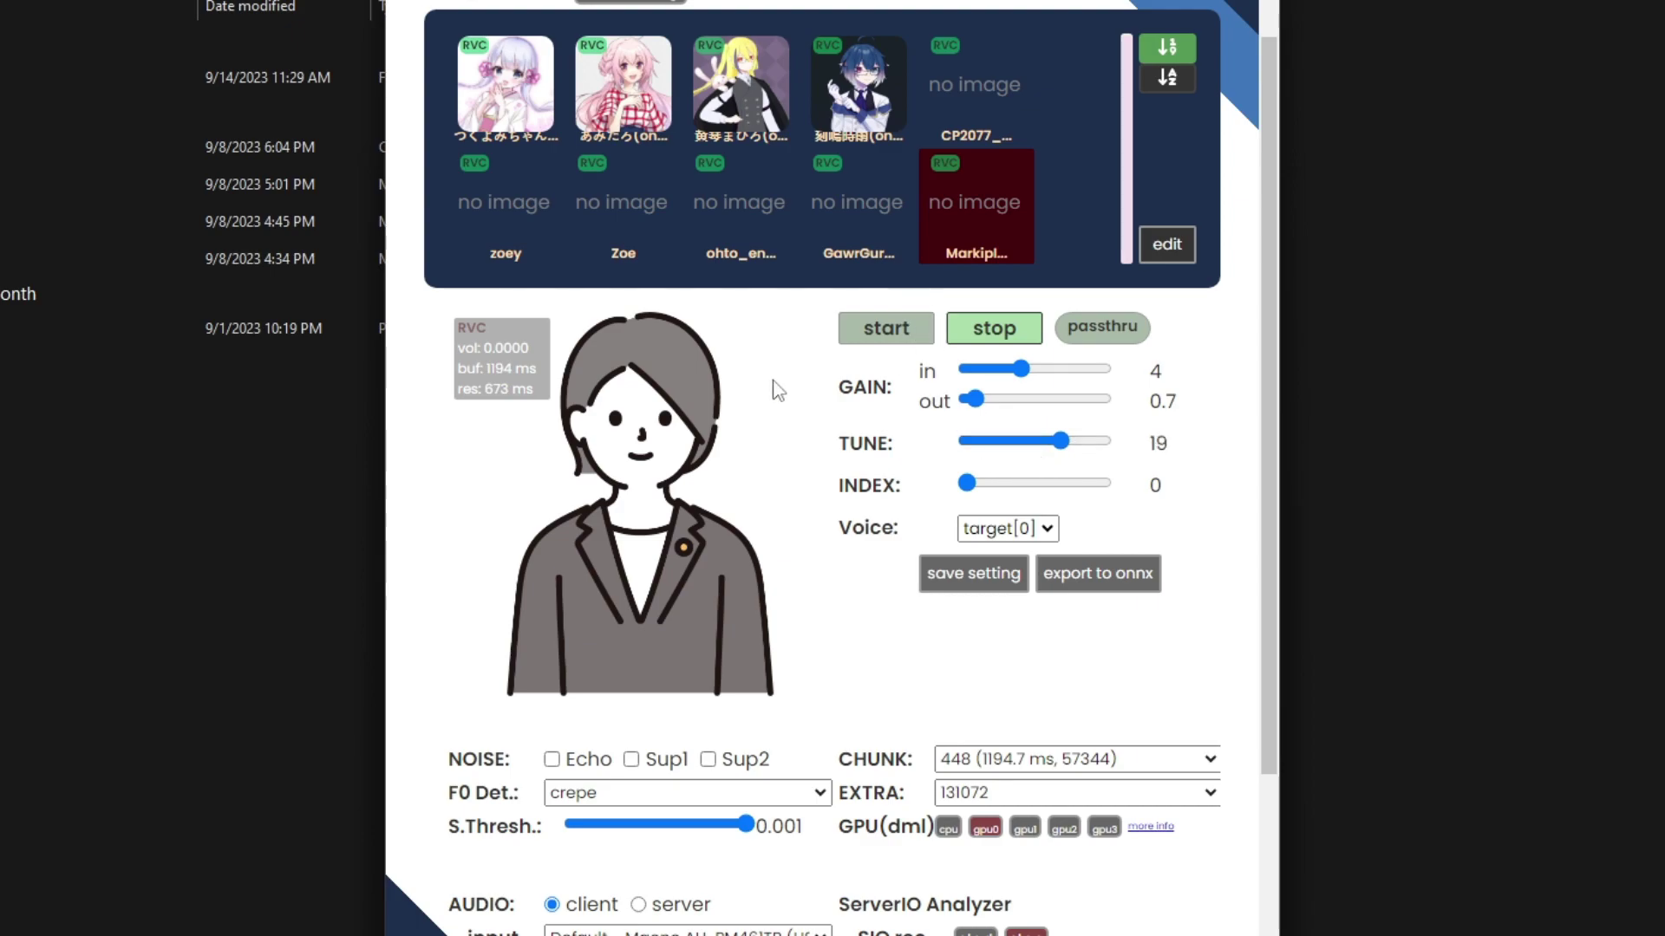
{"action": "key", "text": "Left"}
{"action": "key", "text": "Left"}
{"action": "key", "text": "Left"}
{"action": "key", "text": "Left"}
{"action": "key", "text": "Left"}
{"action": "key", "text": "Left"}
{"action": "key", "text": "Left"}
{"action": "key", "text": "Left"}
{"action": "key", "text": "Left"}
{"action": "key", "text": "Left"}
{"action": "key", "text": "Left"}
{"action": "key", "text": "Left"}
{"action": "key", "text": "Left"}
{"action": "key", "text": "Left"}
{"action": "key", "text": "Left"}
{"action": "key", "text": "Left"}
{"action": "key", "text": "Left"}
{"action": "key", "text": "Left"}
{"action": "key", "text": "Left"}
{"action": "key", "text": "Left"}
{"action": "key", "text": "Right"}
{"action": "key", "text": "Right"}
{"action": "key", "text": "Right"}
{"action": "key", "text": "Right"}
{"action": "key", "text": "Right"}
{"action": "key", "text": "Right"}
{"action": "key", "text": "Right"}
{"action": "key", "text": "Right"}
{"action": "key", "text": "Right"}
{"action": "key", "text": "Right"}
{"action": "key", "text": "Right"}
{"action": "key", "text": "Right"}
{"action": "key", "text": "Right"}
{"action": "key", "text": "Right"}
{"action": "key", "text": "Right"}
{"action": "key", "text": "Right"}
{"action": "key", "text": "Right"}
{"action": "key", "text": "Right"}
{"action": "key", "text": "Right"}
{"action": "key", "text": "Right"}
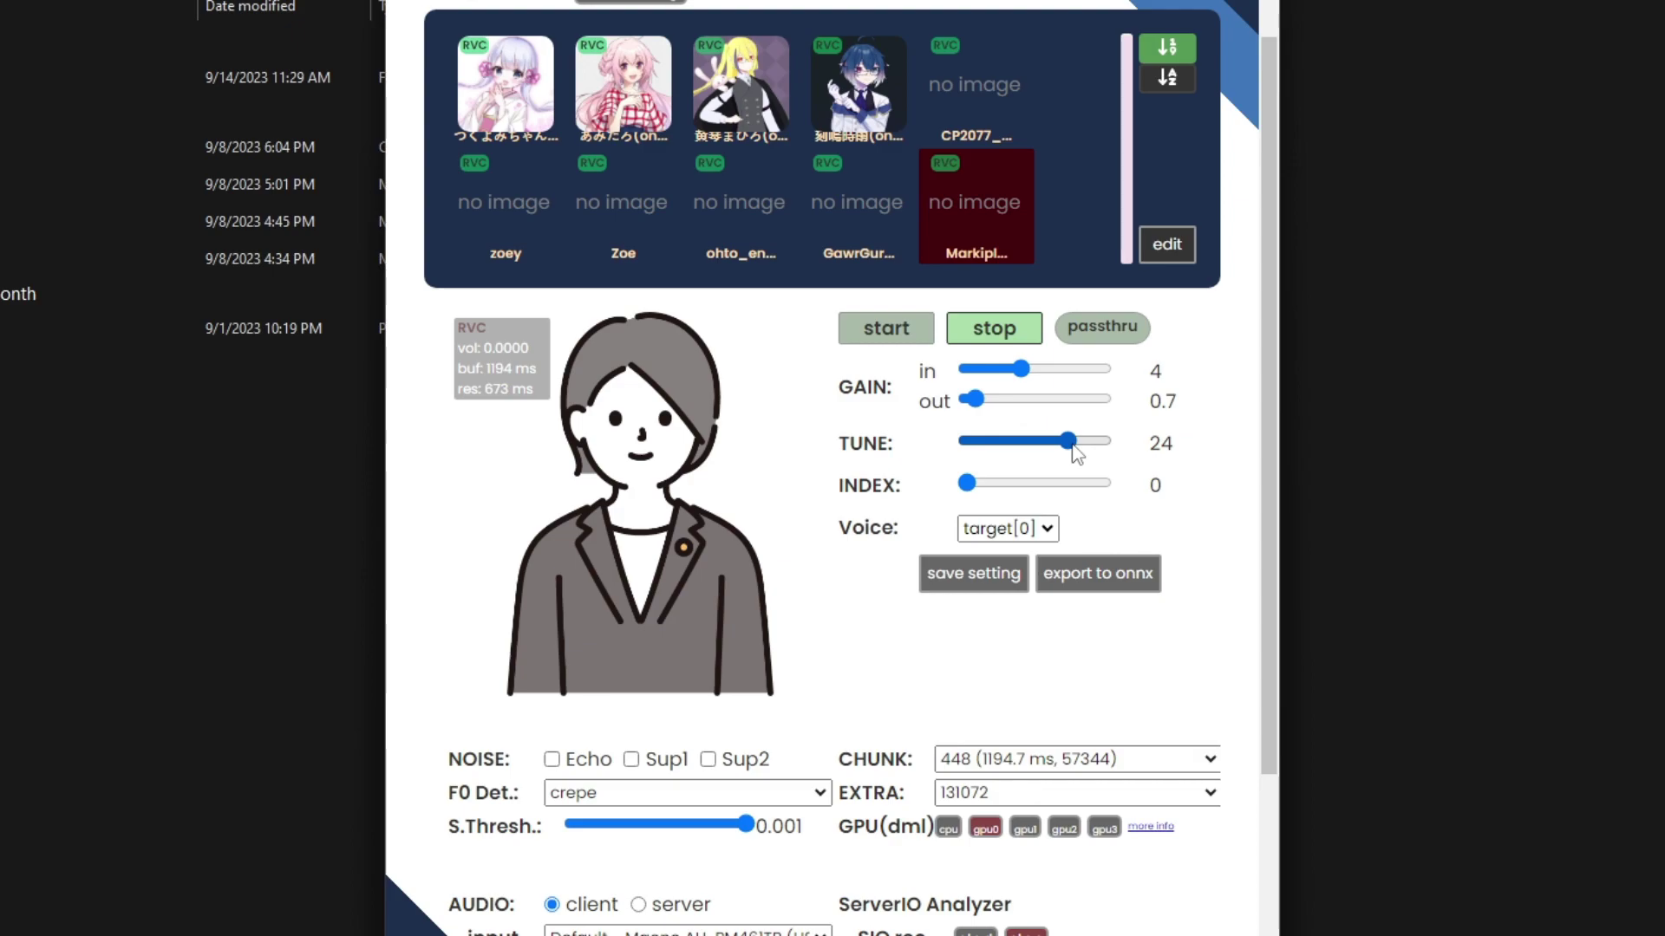
Step: Set TUNE to 12 with INDEX at 0 and save the setting for the Markiplier voice
{"action": "mouse_move", "coordinate": [1077, 451]}
{"action": "left_mouse_down"}
{"action": "mouse_move", "coordinate": [1036, 450]}
{"action": "mouse_move", "coordinate": [1061, 445]}
{"action": "left_mouse_up"}
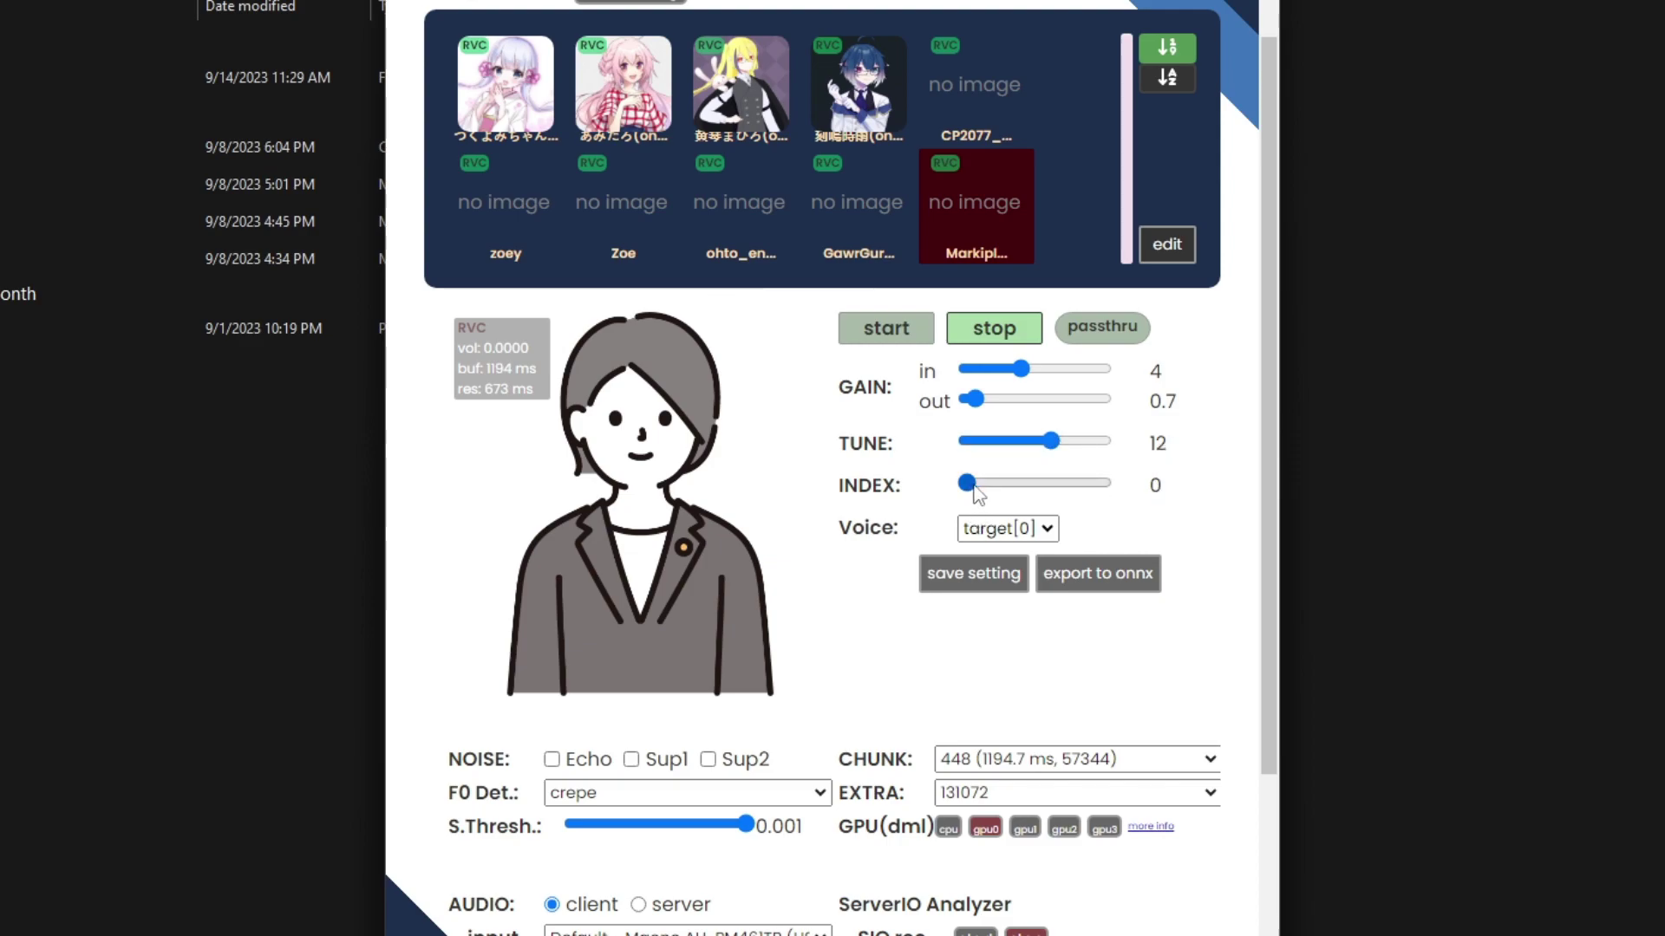
{"action": "mouse_move", "coordinate": [967, 484]}
{"action": "left_mouse_down"}
{"action": "mouse_move", "coordinate": [1038, 491]}
{"action": "mouse_move", "coordinate": [956, 492]}
{"action": "left_mouse_up"}
{"action": "scroll", "coordinate": [996, 518], "scroll_direction": "down", "scroll_amount": 3}
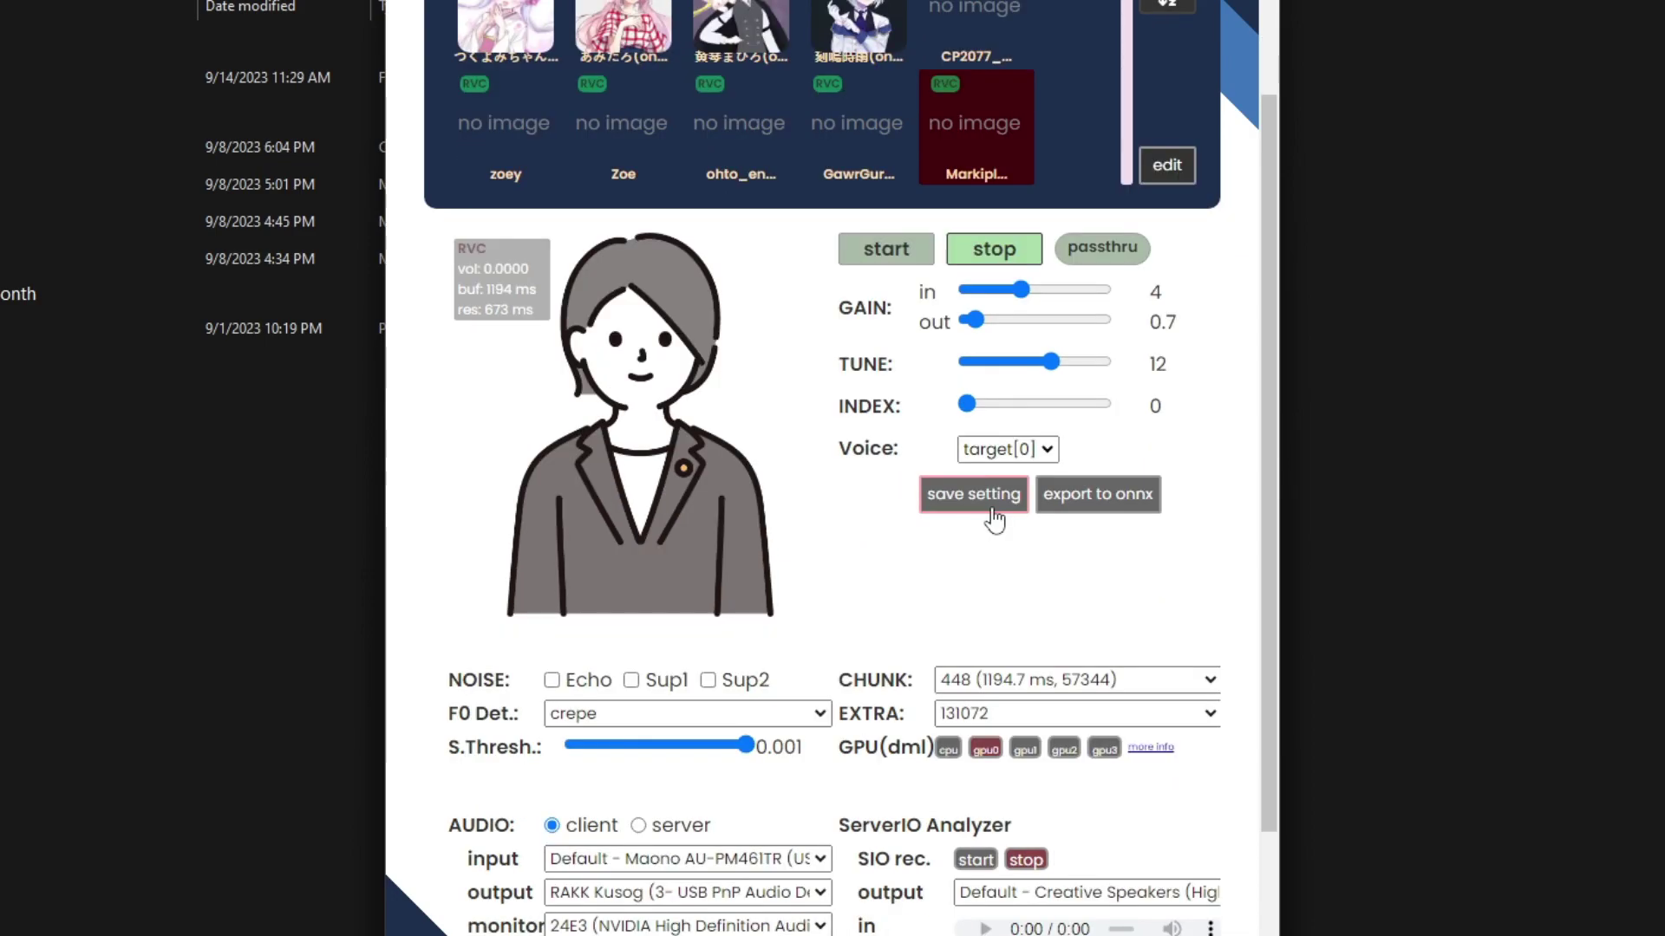
{"action": "scroll", "coordinate": [997, 512], "scroll_direction": "up", "scroll_amount": 2}
{"action": "left_click", "coordinate": [997, 508]}
{"action": "scroll", "coordinate": [923, 351], "scroll_direction": "up", "scroll_amount": 2}
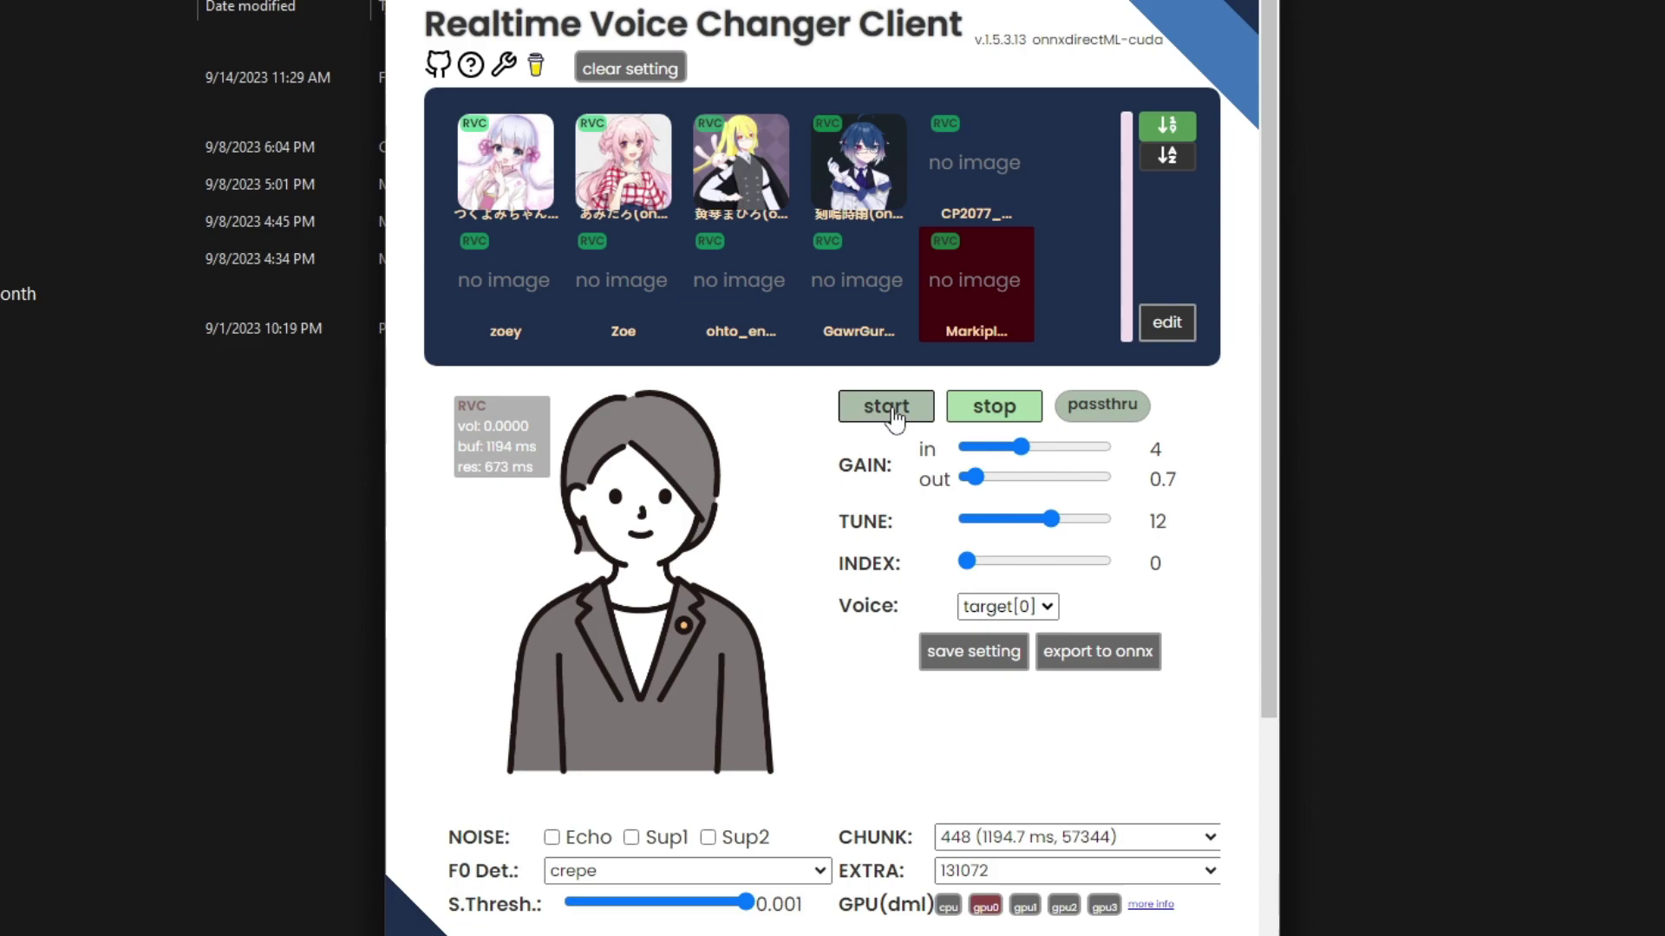
Step: Set the CHUNK size to 384 (1024.0 ms, 49152)
{"action": "scroll", "coordinate": [1052, 441], "scroll_direction": "down", "scroll_amount": 4}
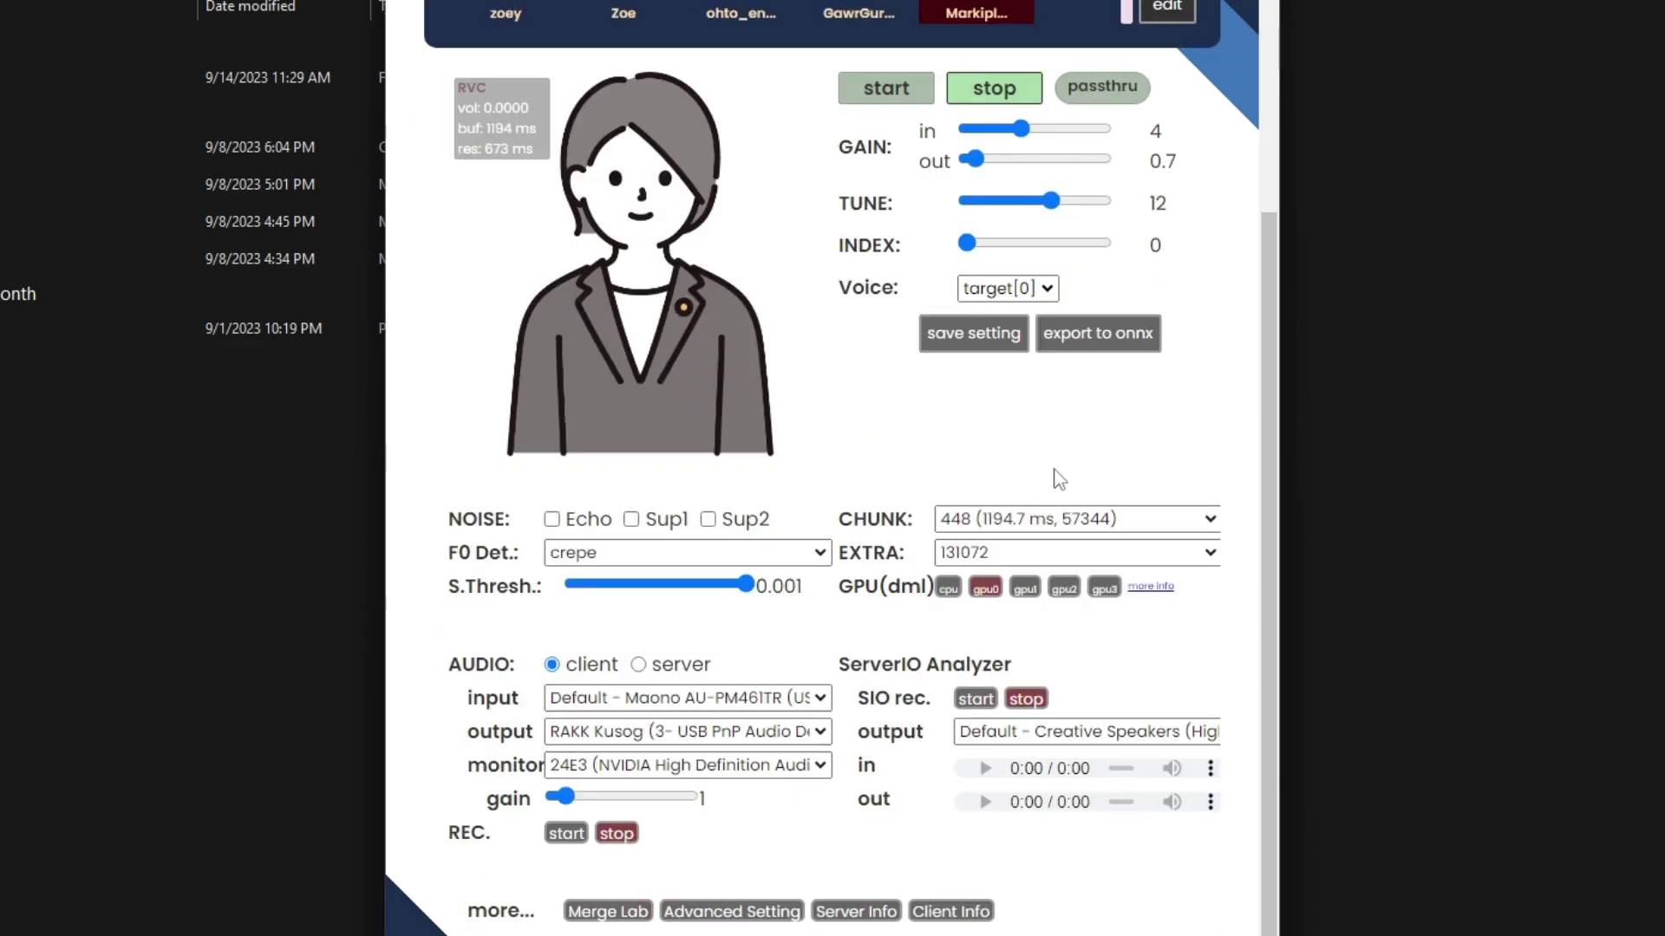
{"action": "left_click", "coordinate": [1056, 520]}
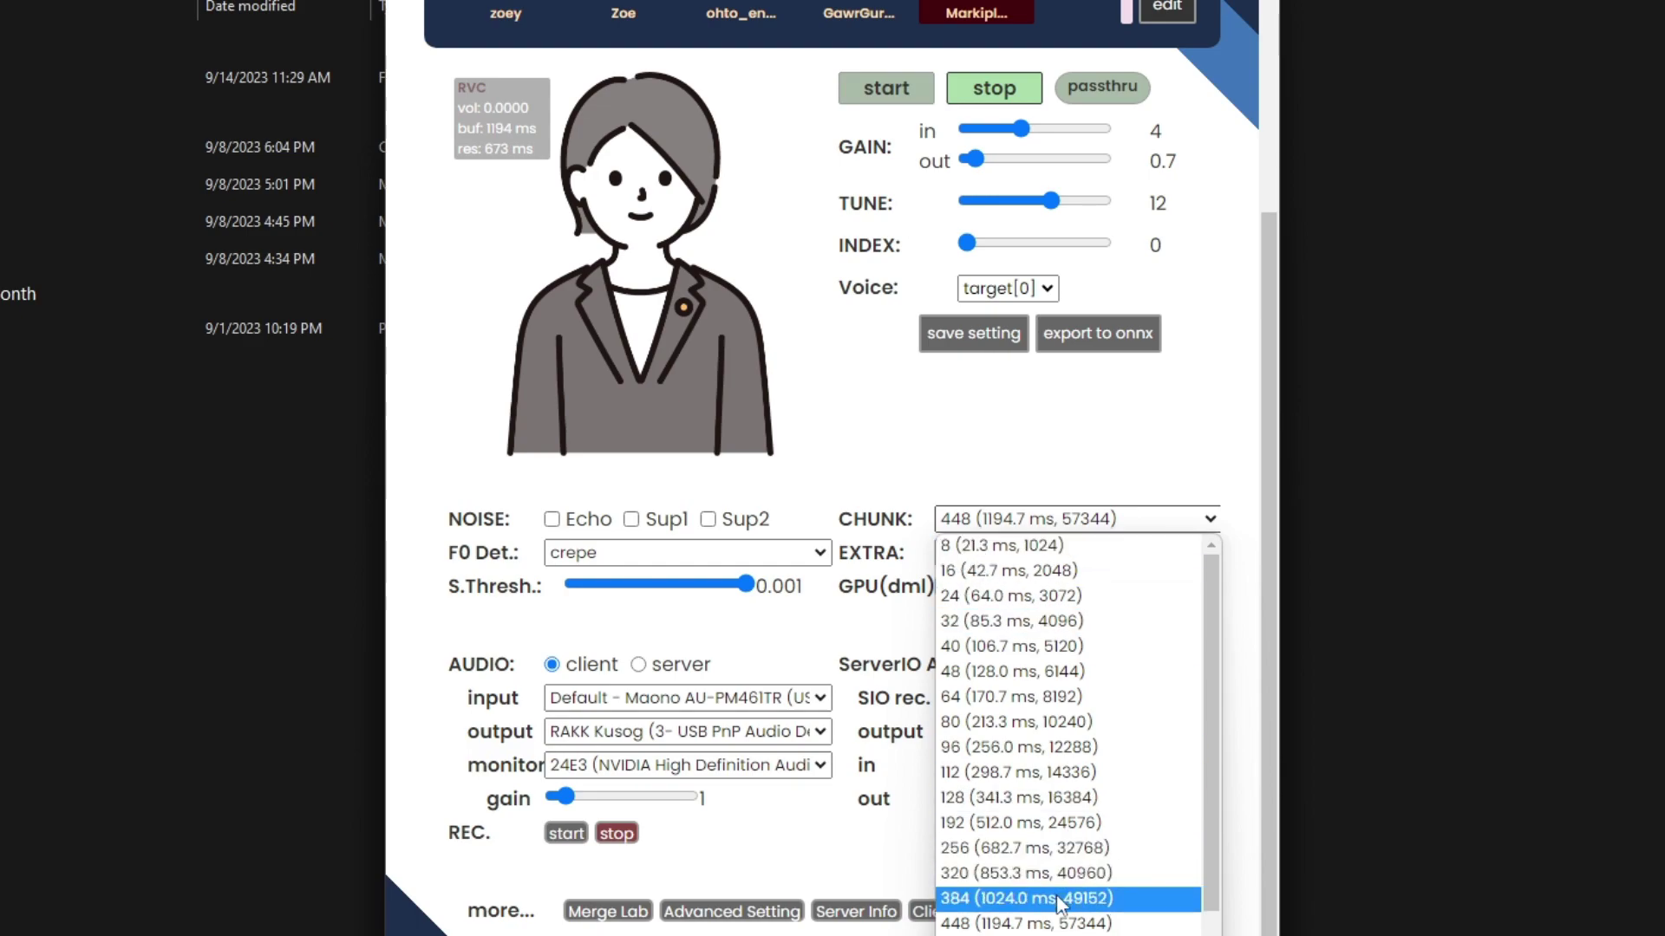
{"action": "left_click", "coordinate": [1008, 906]}
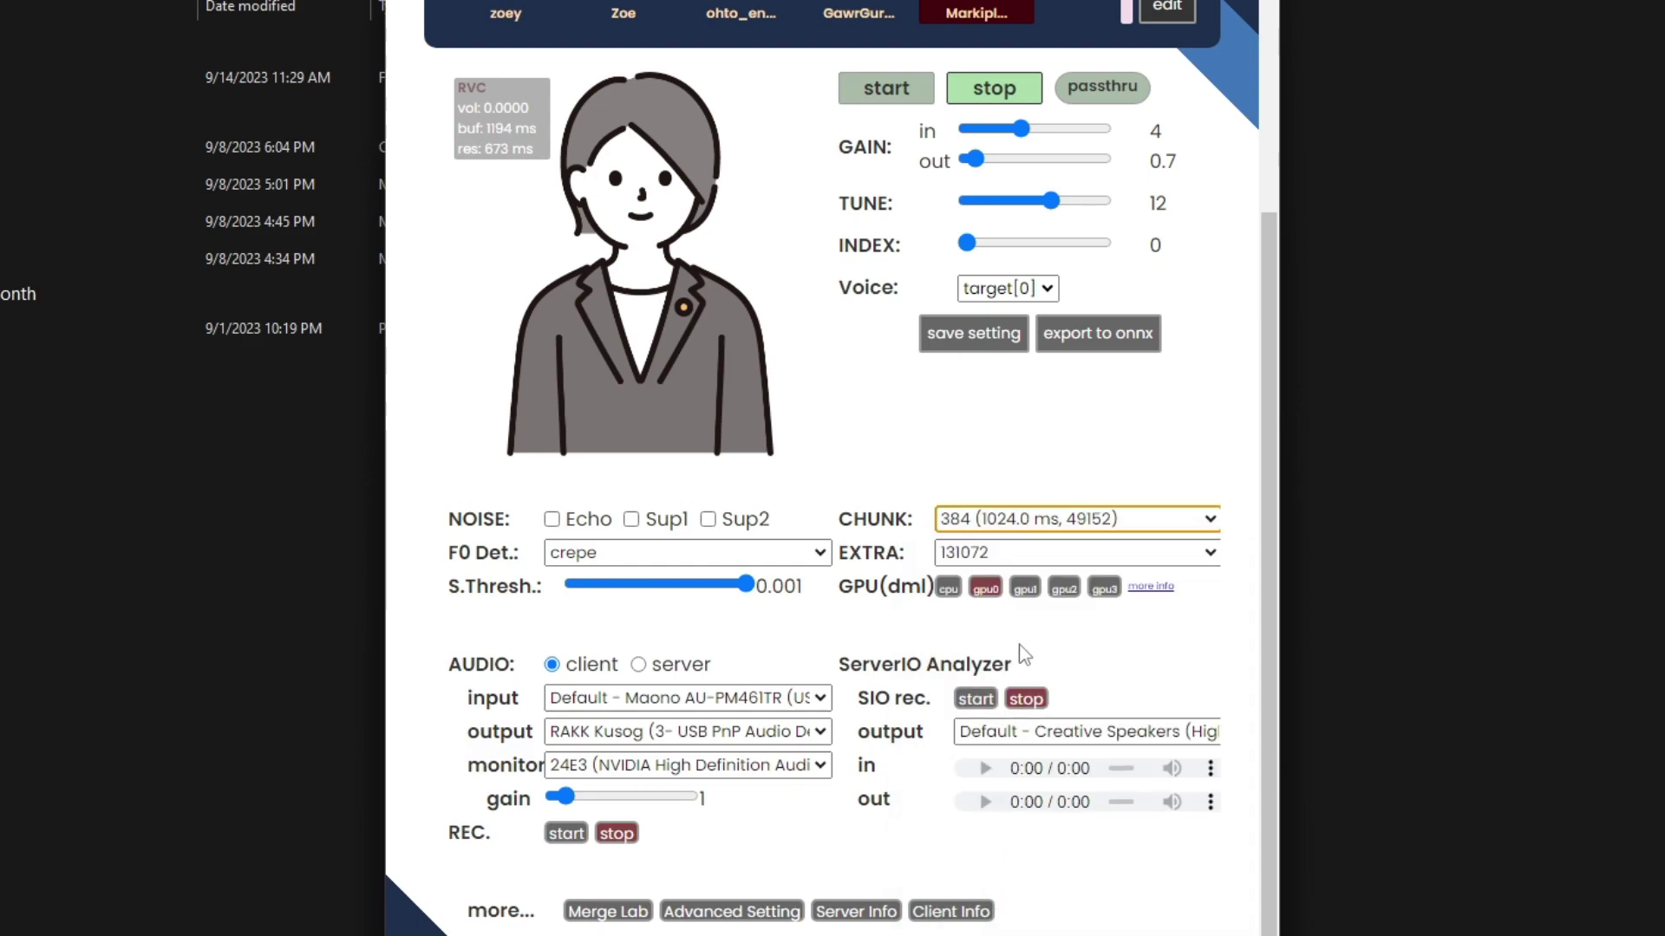
Step: Select CHUNK 384 (1024.0 ms, 49152) and EXTRA 131072 after looking through the available sizes
{"action": "left_click", "coordinate": [1016, 521]}
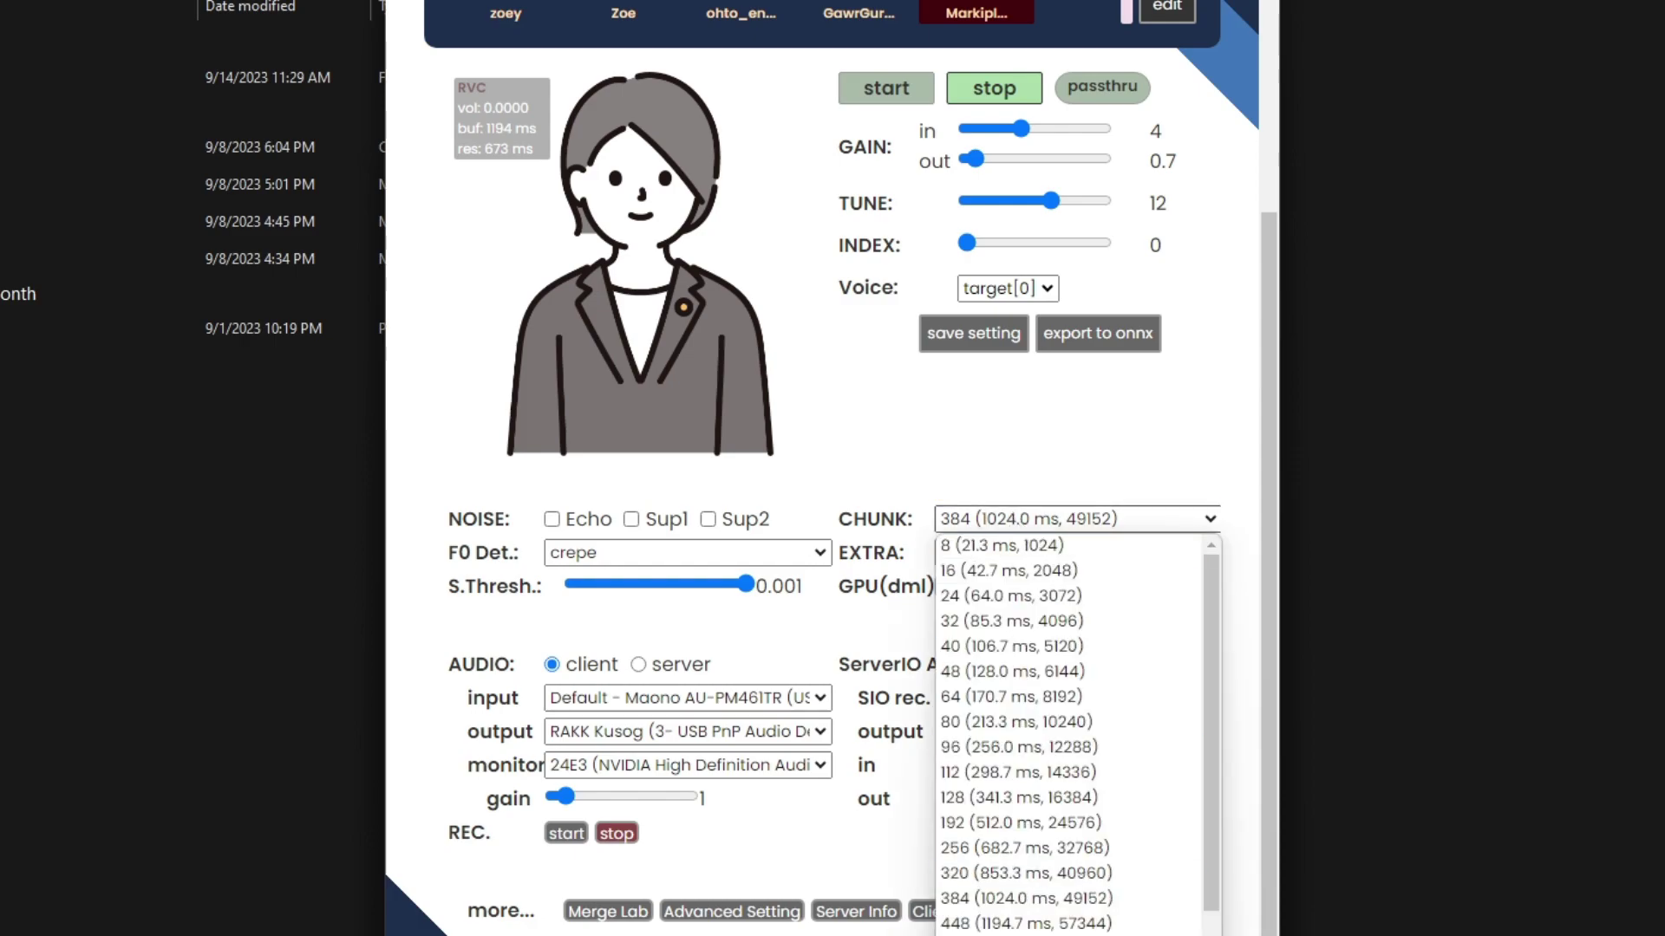
{"action": "scroll", "coordinate": [1075, 737], "scroll_direction": "down", "scroll_amount": 2}
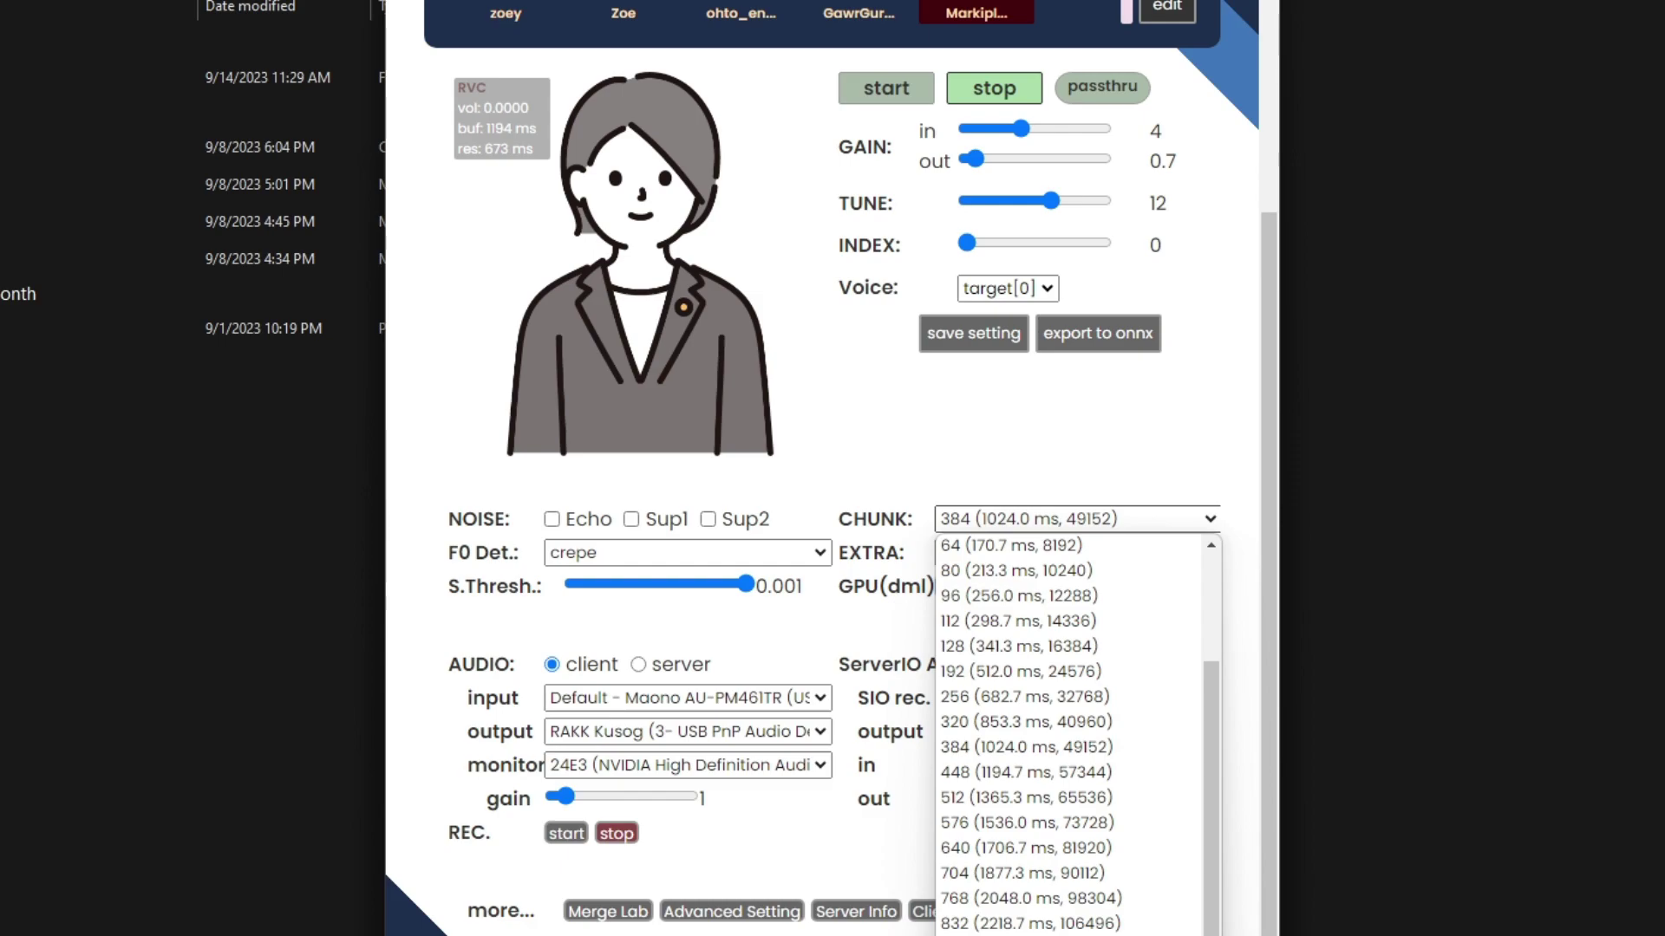
{"action": "scroll", "coordinate": [1023, 737], "scroll_direction": "up", "scroll_amount": 3}
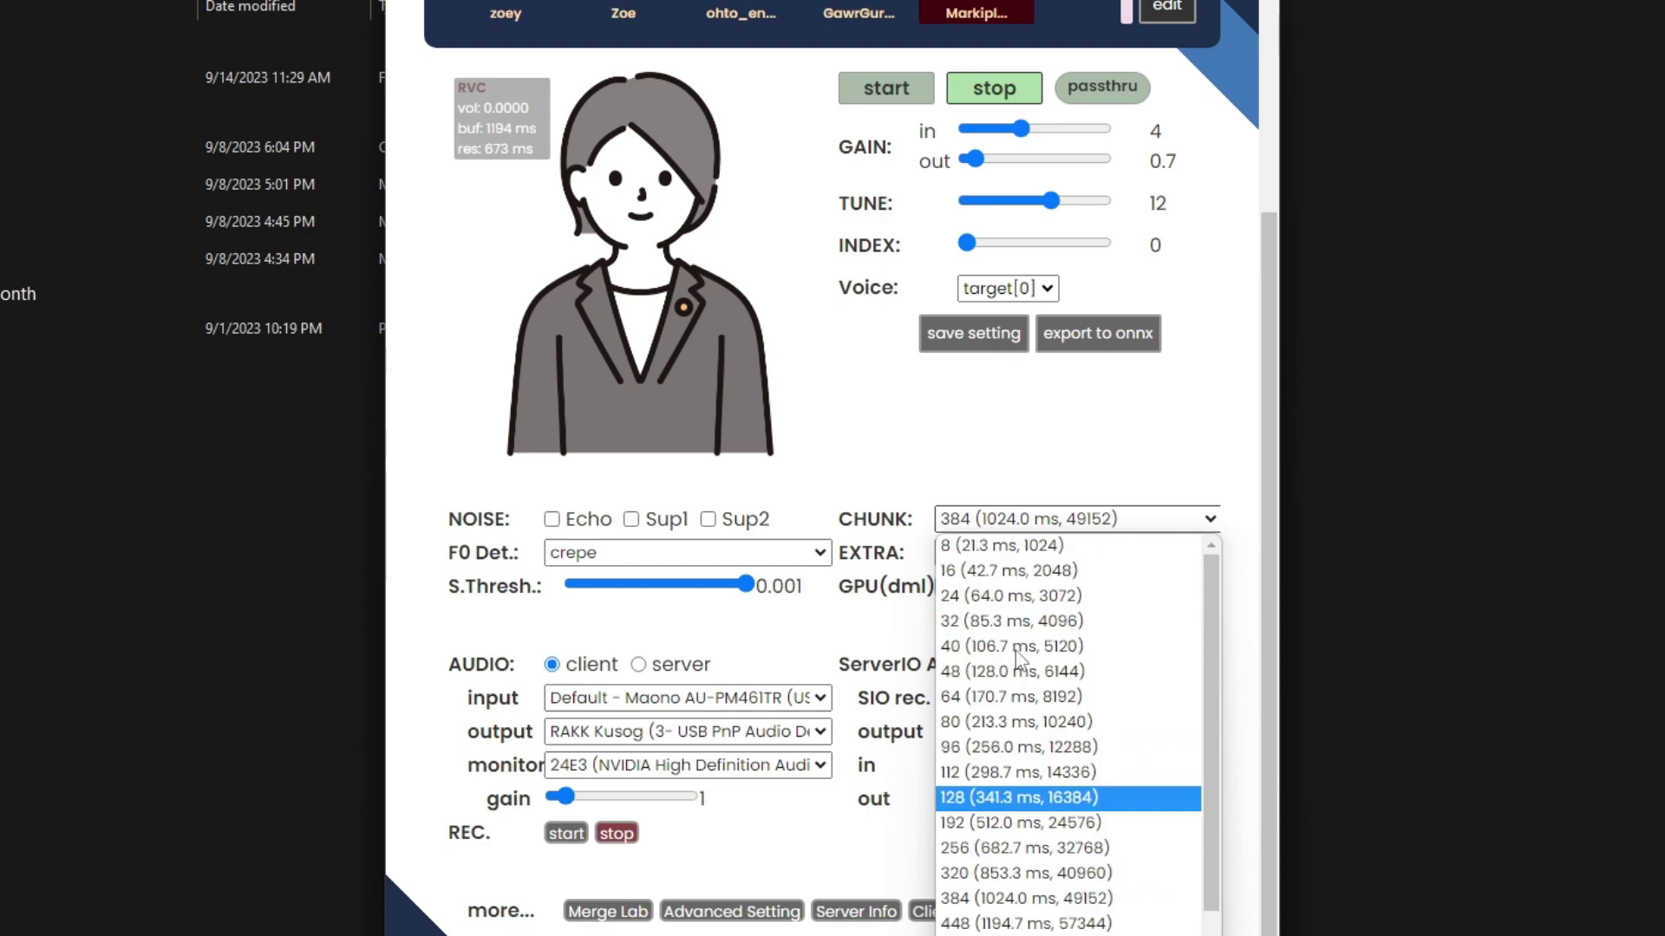
{"action": "left_click", "coordinate": [1019, 899]}
{"action": "left_click", "coordinate": [1010, 555]}
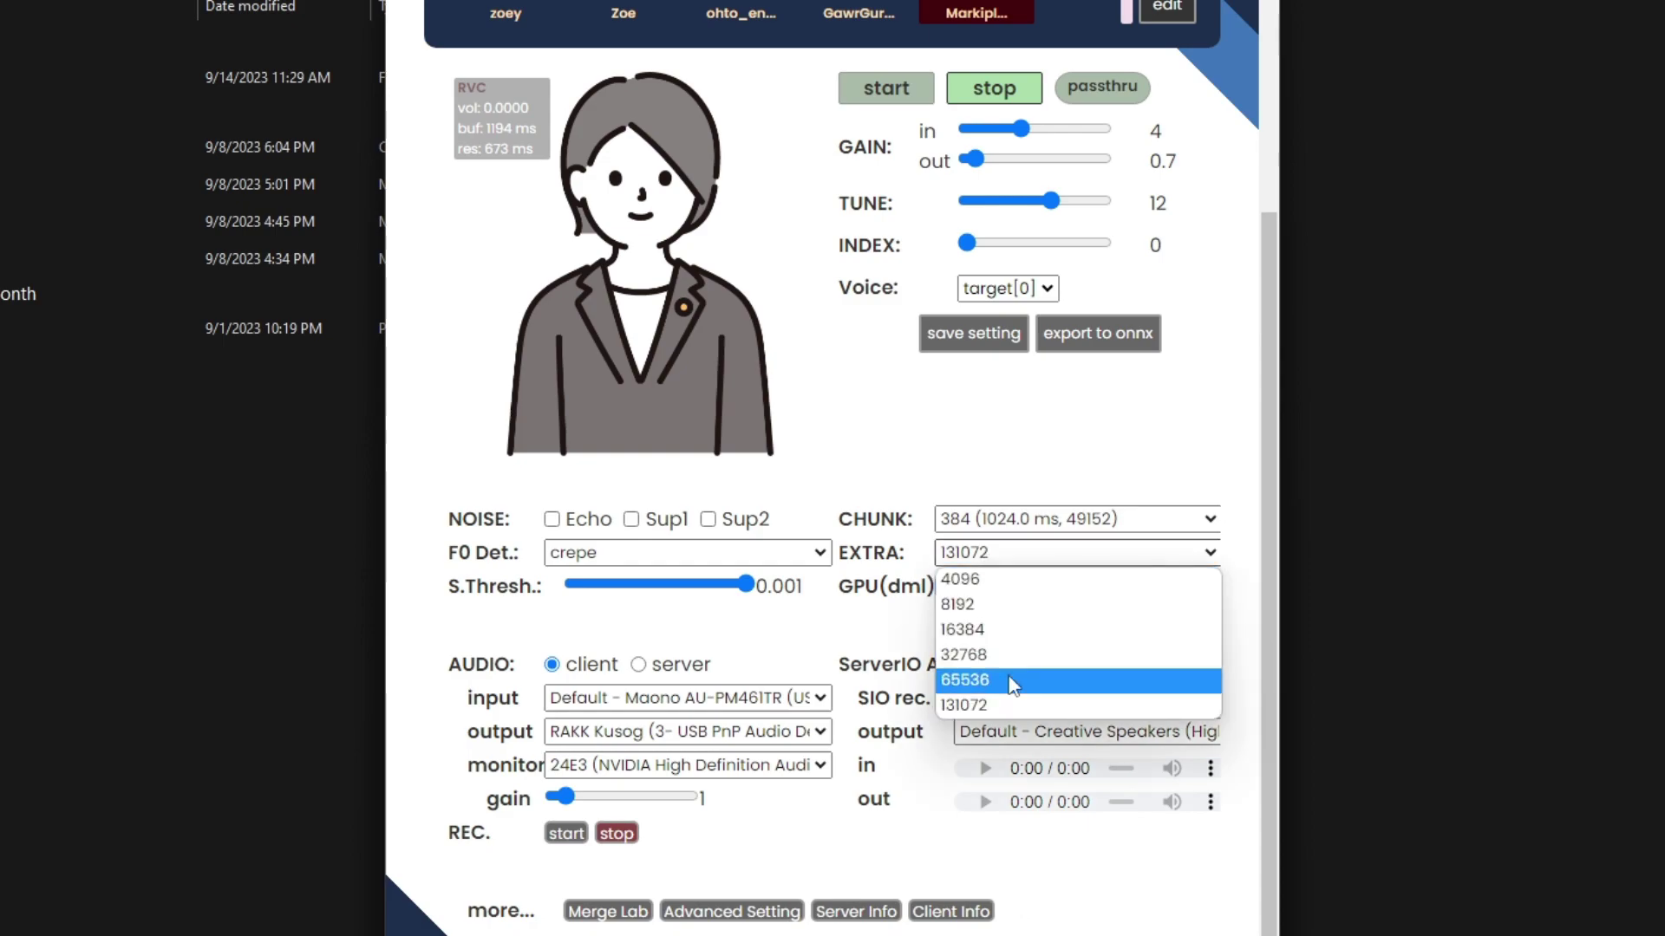
{"action": "left_click", "coordinate": [957, 707]}
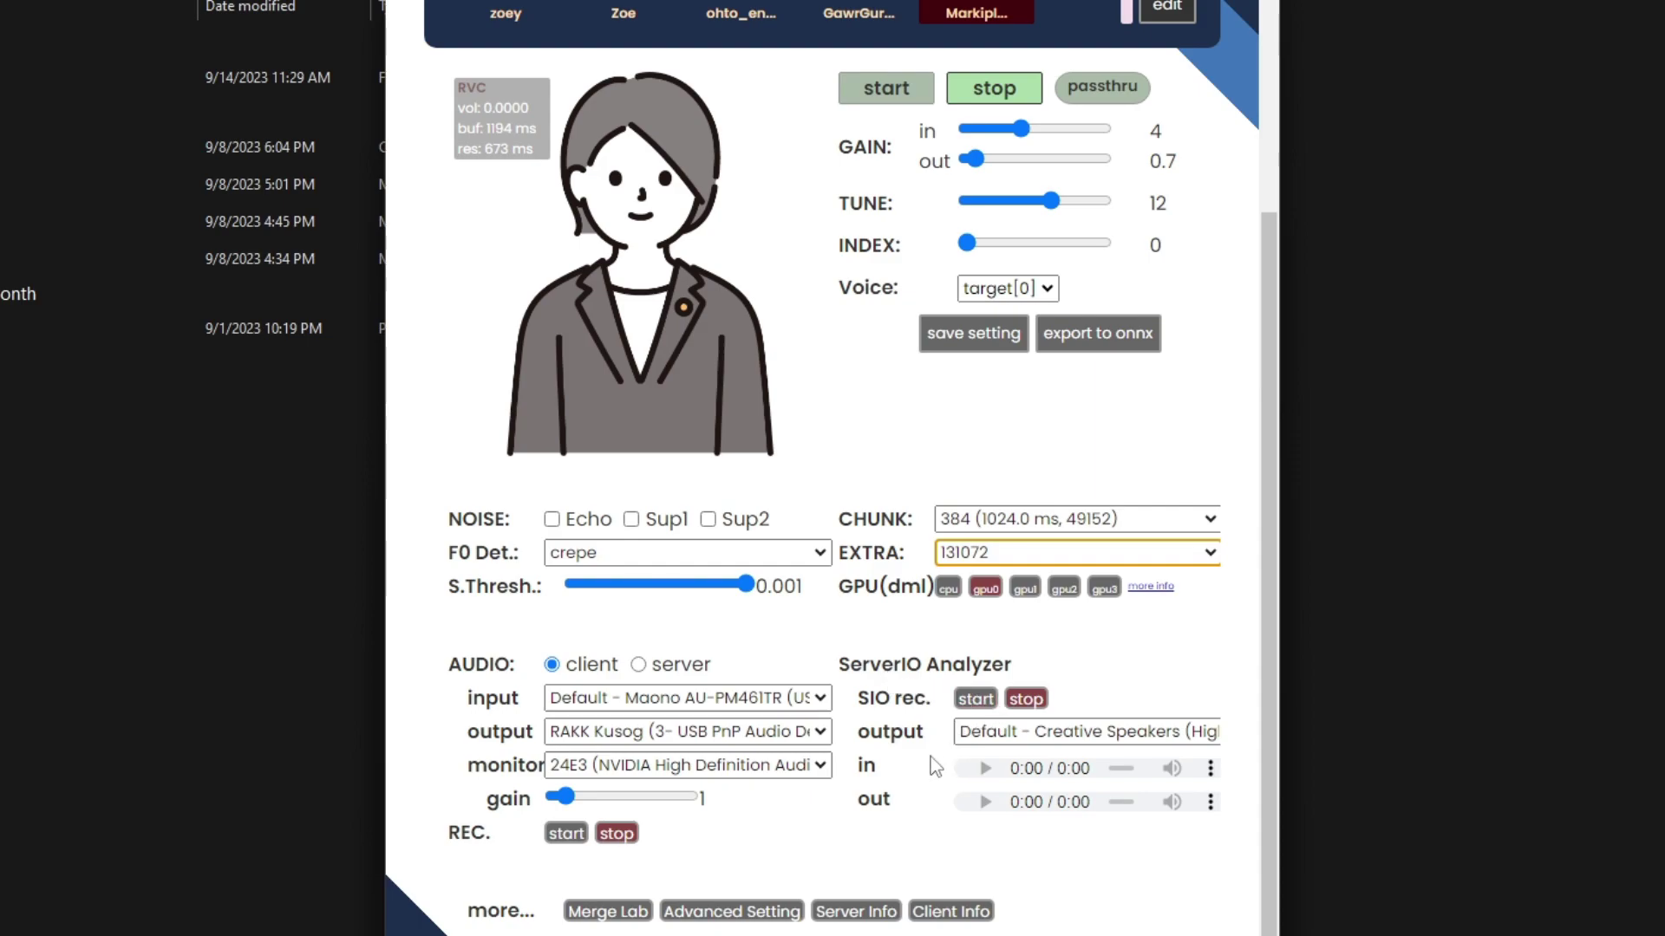
{"action": "scroll", "coordinate": [932, 765], "scroll_direction": "up", "scroll_amount": 3}
{"action": "scroll", "coordinate": [932, 766], "scroll_direction": "up", "scroll_amount": 1}
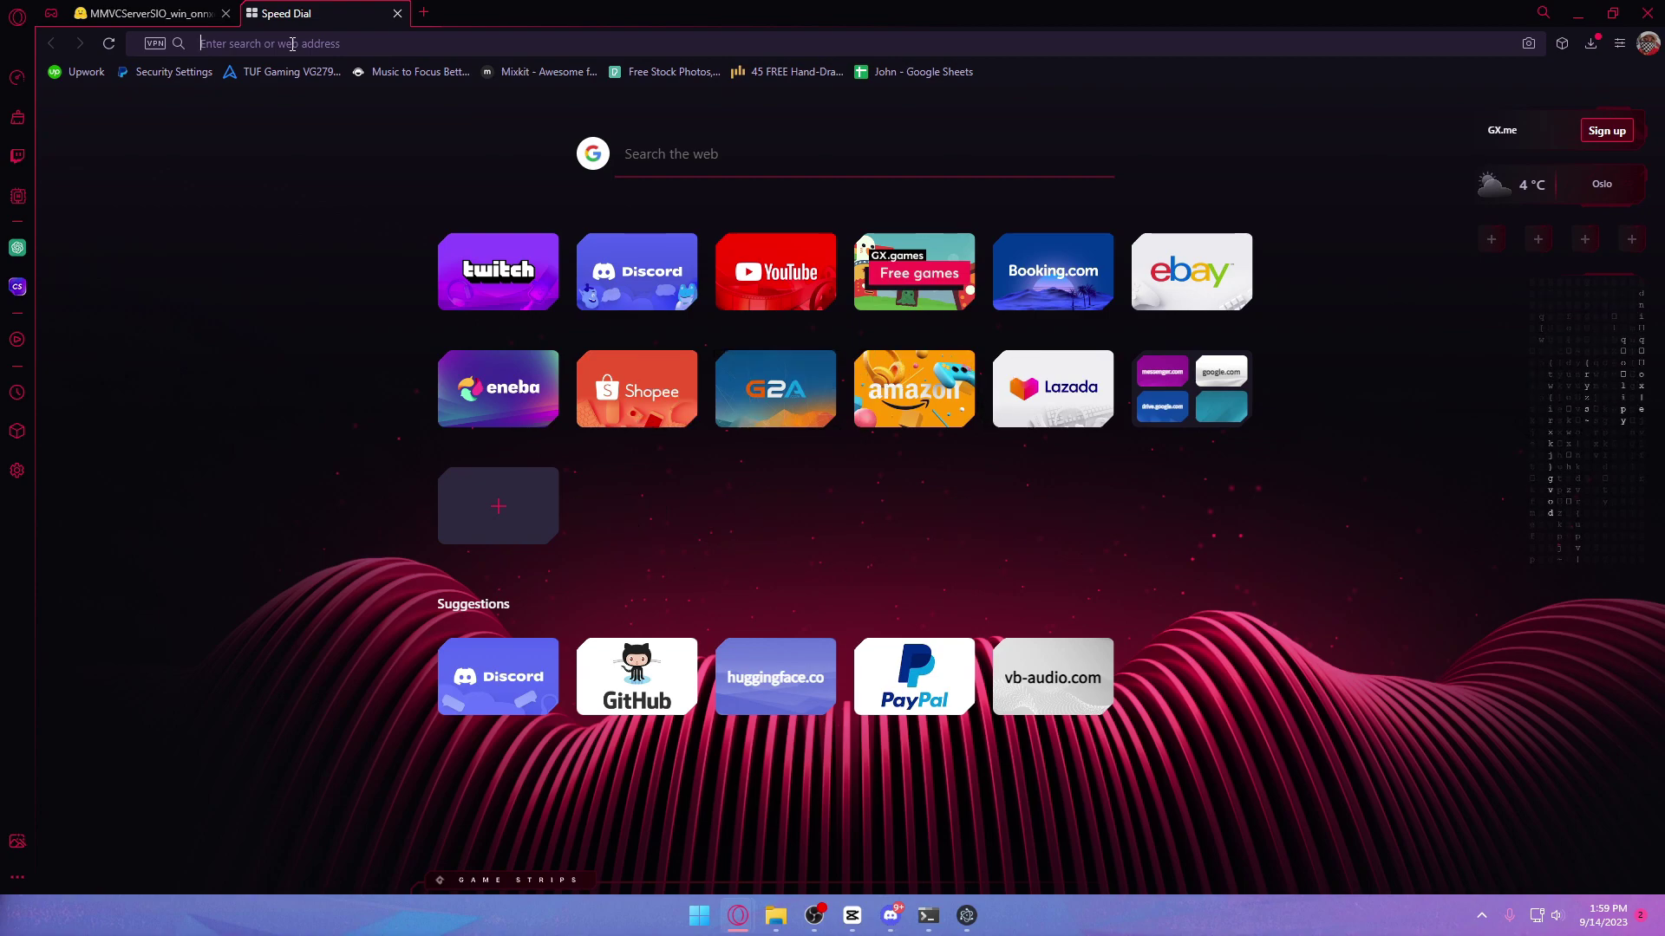
Step: Open vb-audio.com/Cable/index.htm in the browser and download the Windows VBCABLE_Driver_Pack43.zip
{"action": "type", "text": "https://vb-audio.com/Cable/index.htm"}
{"action": "key", "text": "Return"}
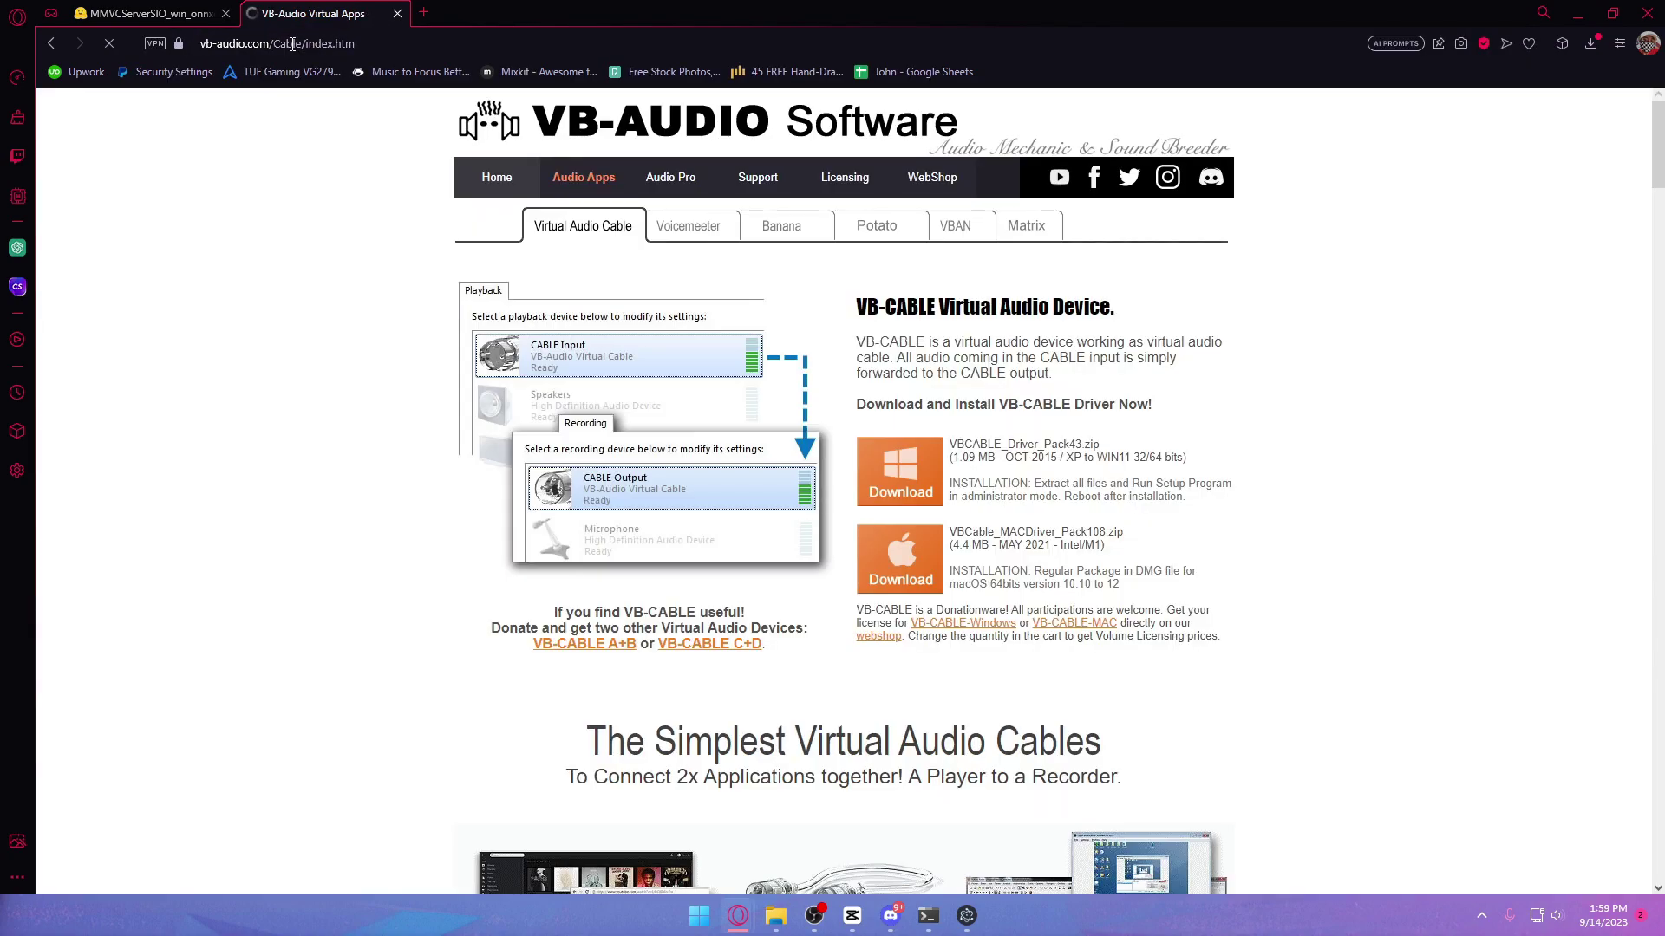
{"action": "left_click", "coordinate": [920, 482]}
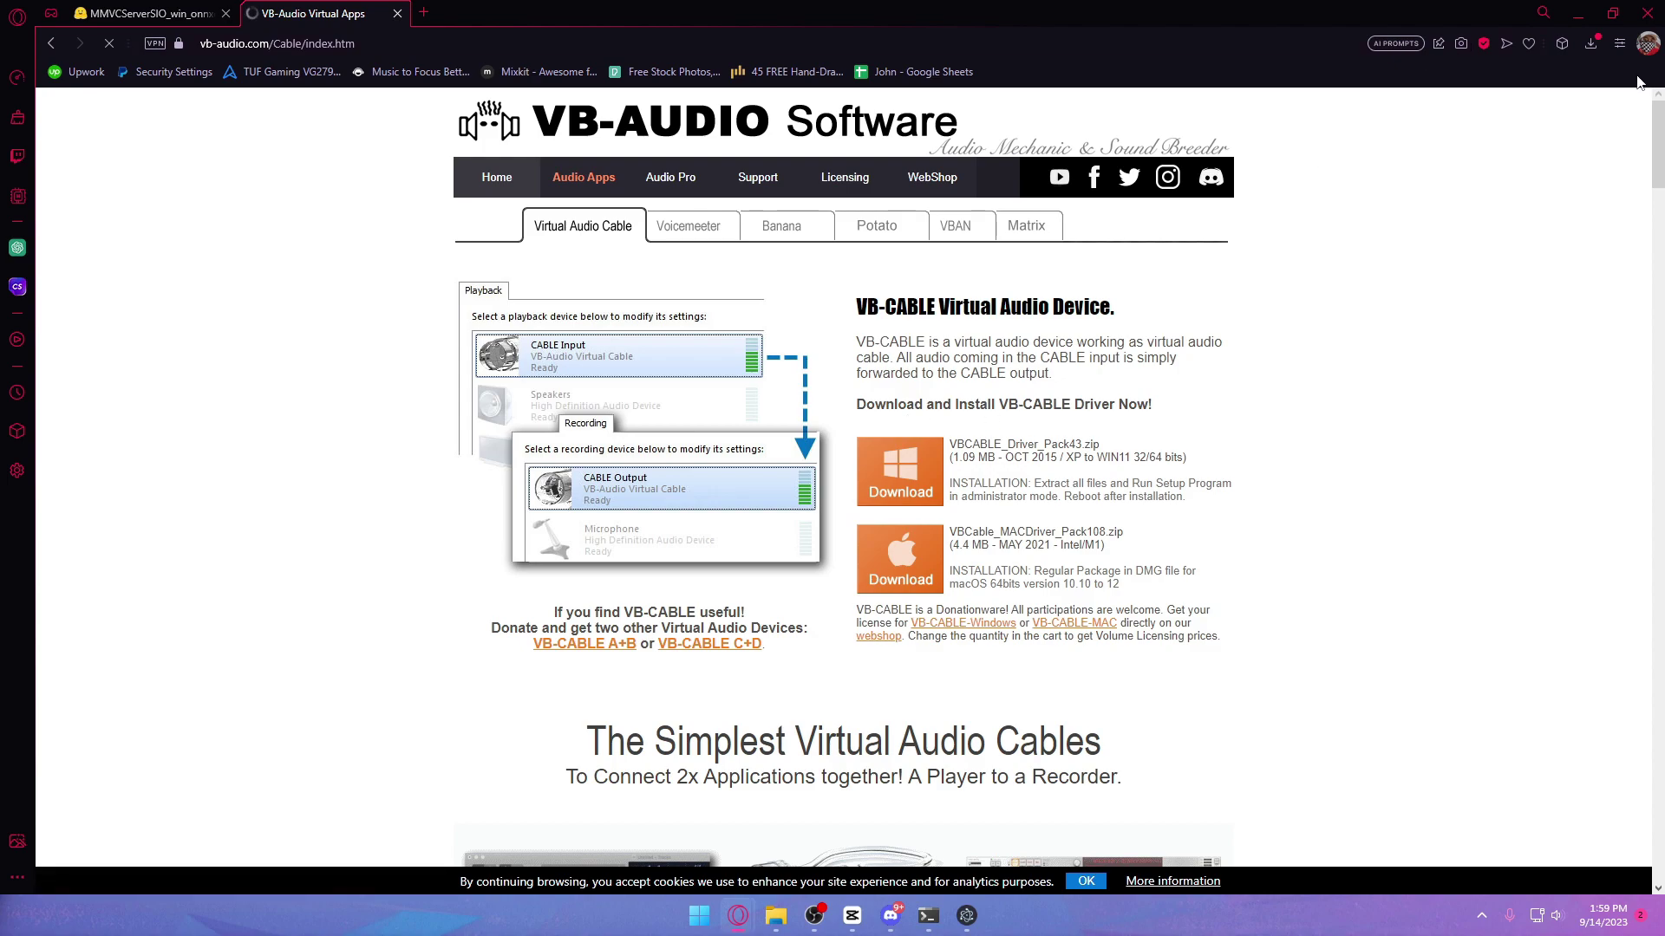
Step: Show the downloaded files in their folder and open the extracted VBCABLE_Driver_Pack43 folder
{"action": "left_click", "coordinate": [1590, 47]}
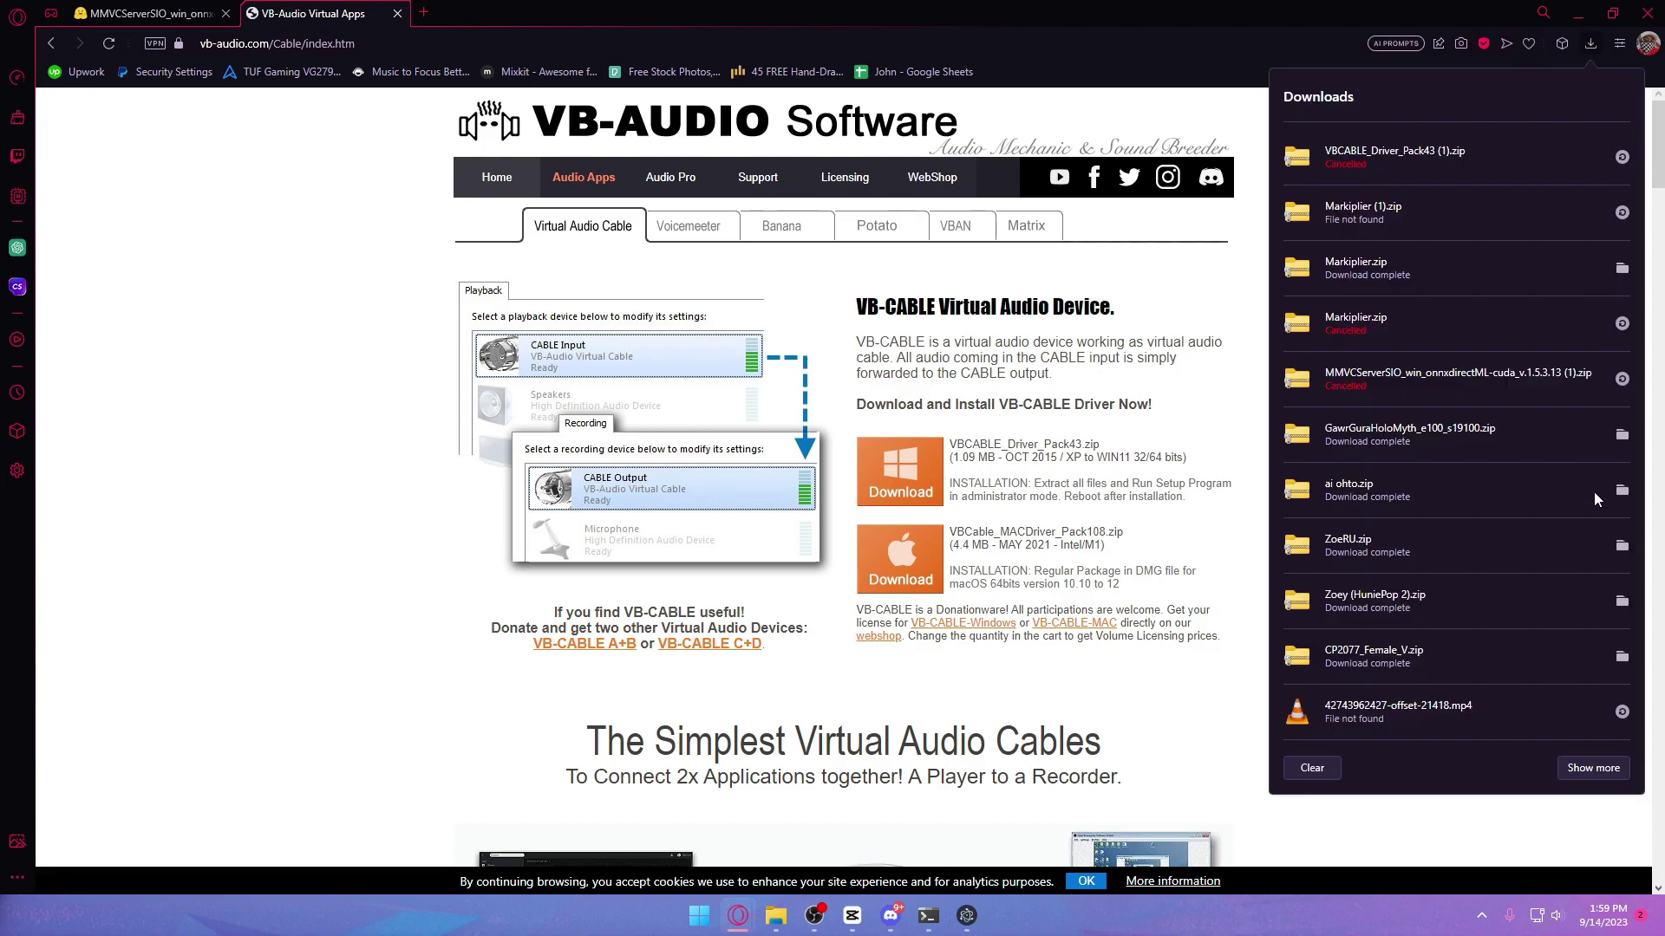
{"action": "left_click", "coordinate": [1625, 441]}
{"action": "left_click", "coordinate": [658, 522]}
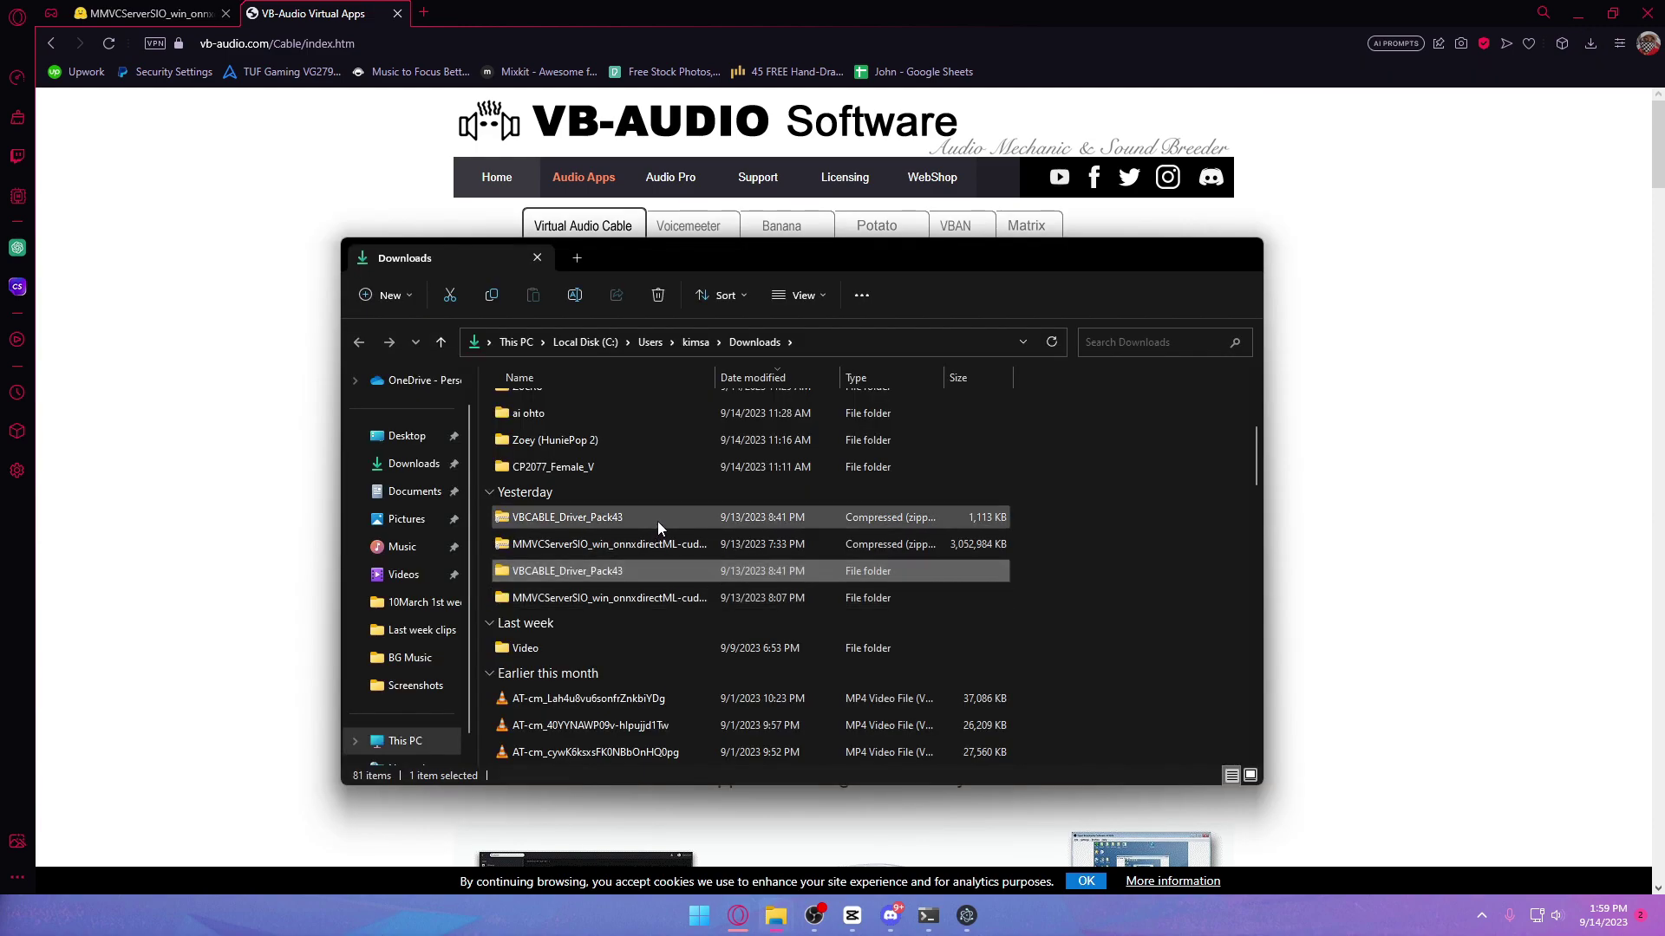
{"action": "double_click", "coordinate": [643, 570]}
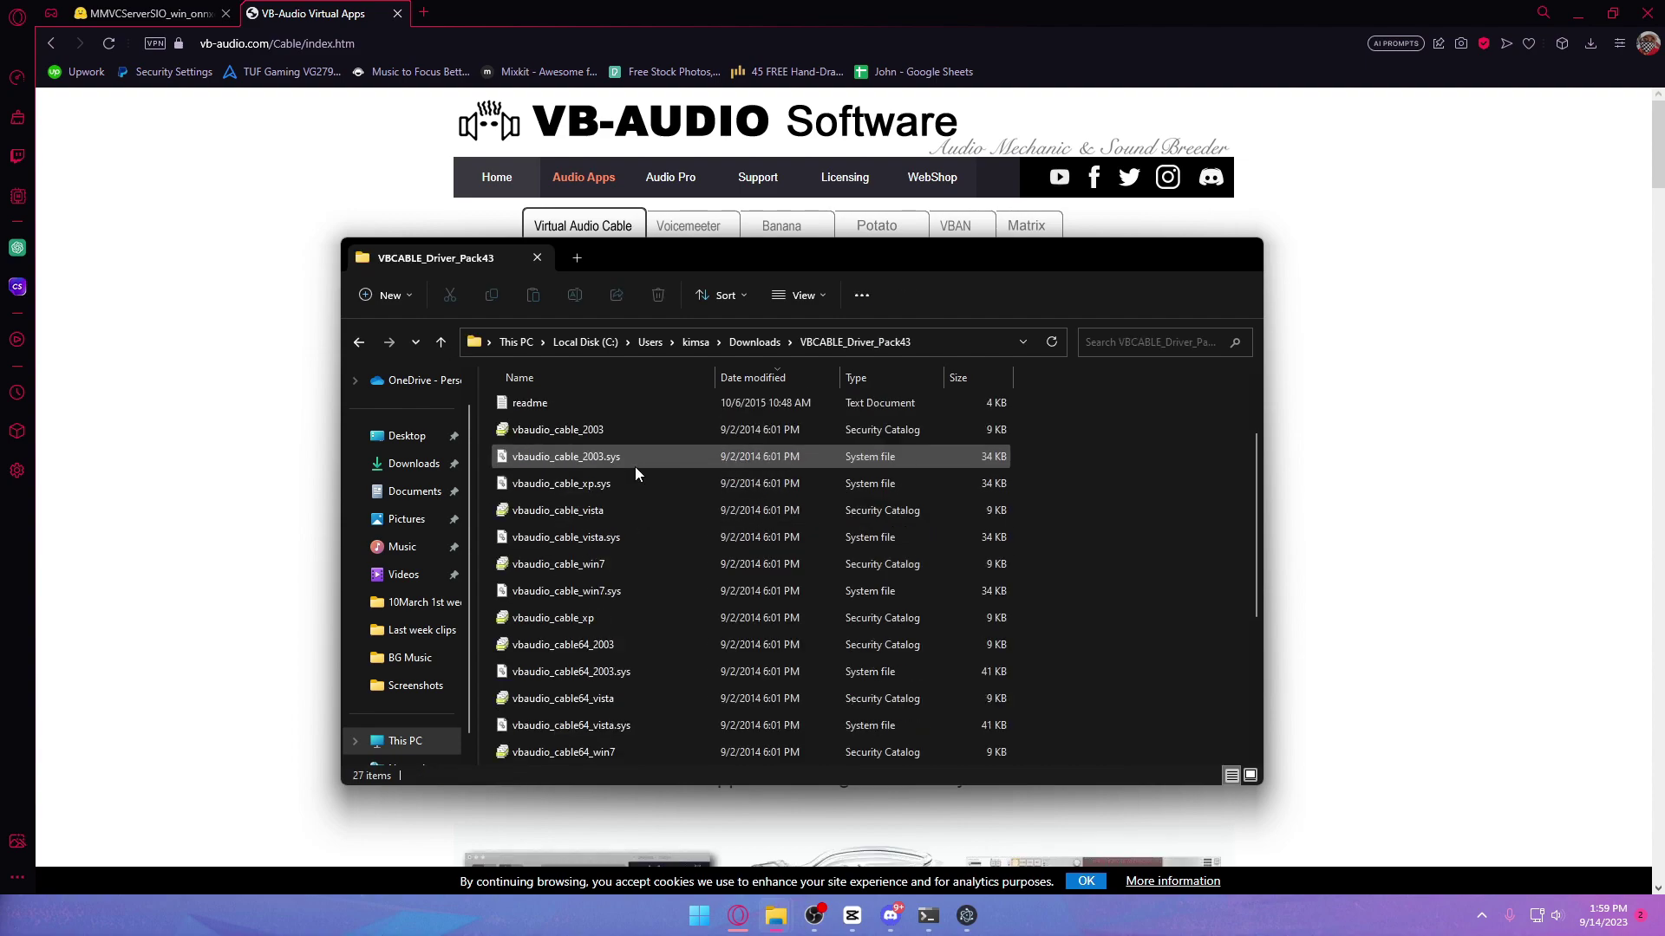
Step: Run VBCABLE_Setup_x64 as administrator, then close the driver installer without removing the driver
{"action": "scroll", "coordinate": [633, 468], "scroll_direction": "up", "scroll_amount": 2}
{"action": "left_click", "coordinate": [607, 433]}
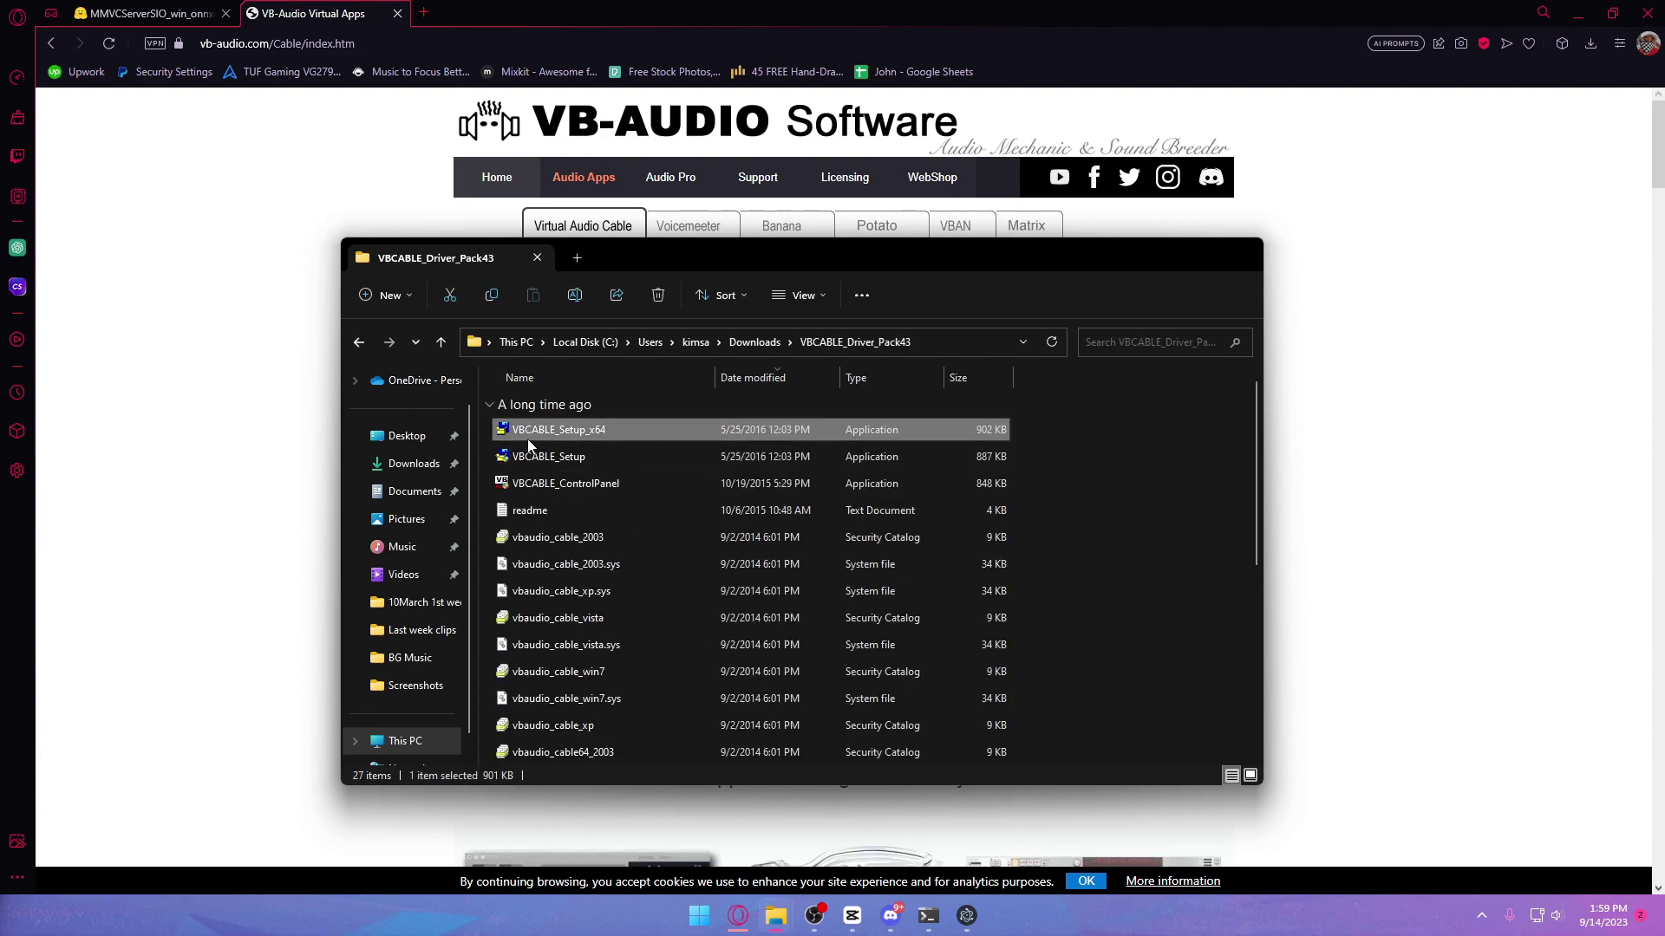
{"action": "right_click", "coordinate": [604, 431]}
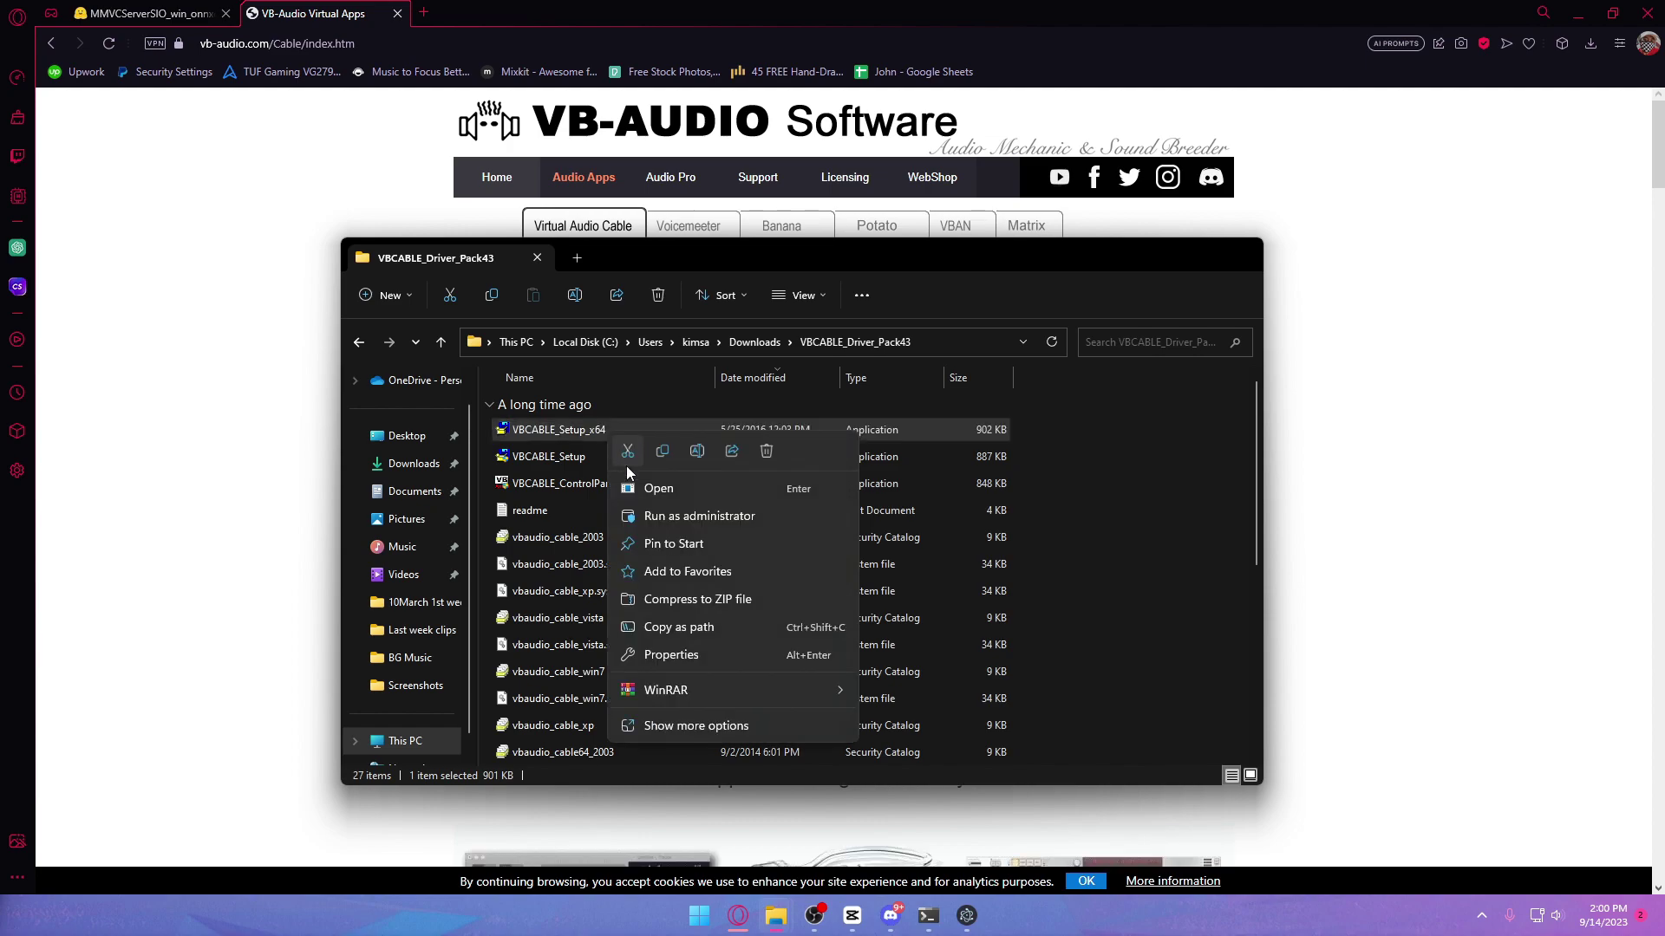
{"action": "left_click", "coordinate": [687, 520]}
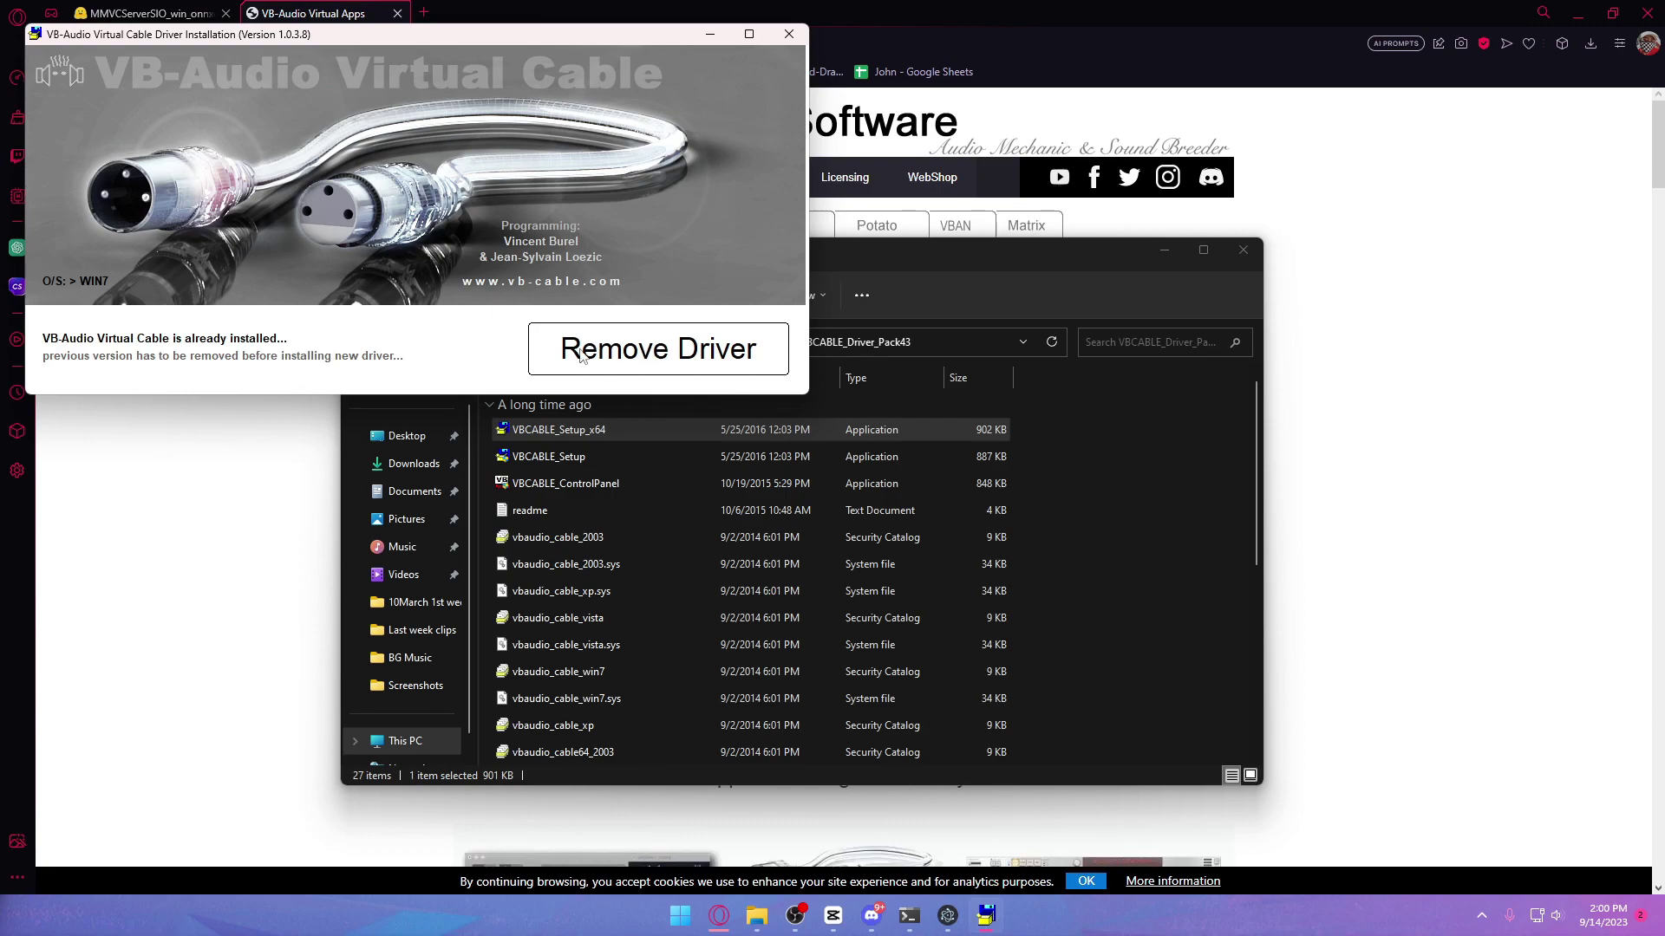
{"action": "left_click", "coordinate": [797, 40]}
Step: Check the Windows Sound playback devices for CABLE Input and the recording devices for CABLE Output, then close the dialog
{"action": "left_click", "coordinate": [751, 500]}
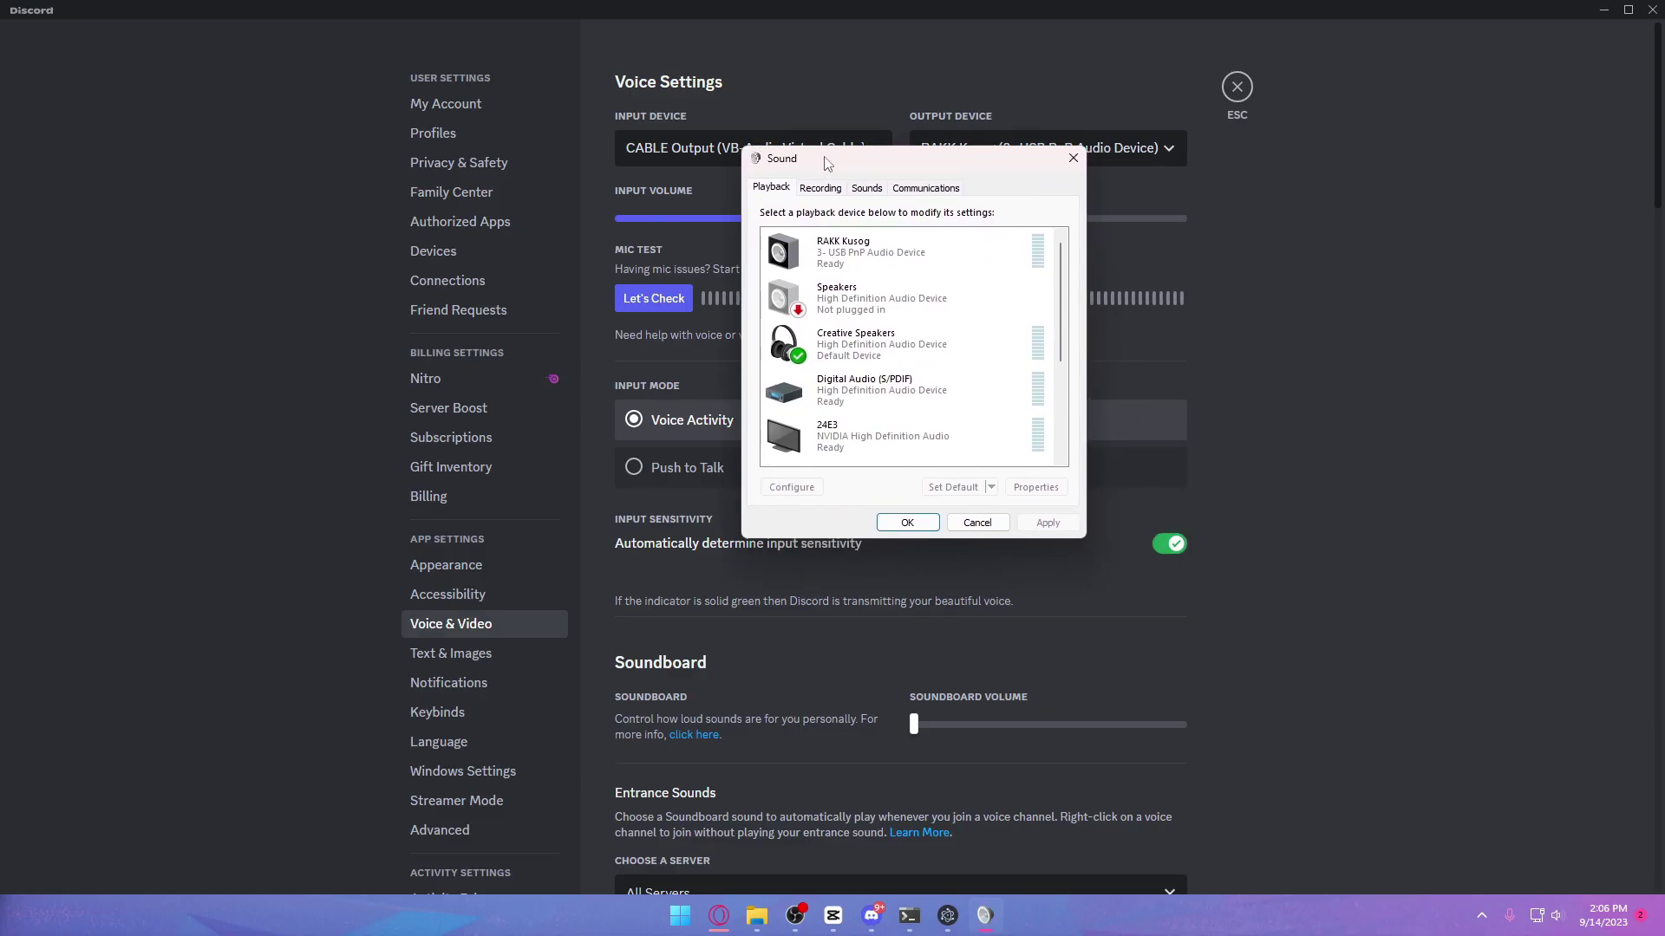
{"action": "scroll", "coordinate": [911, 386], "scroll_direction": "down", "scroll_amount": 3}
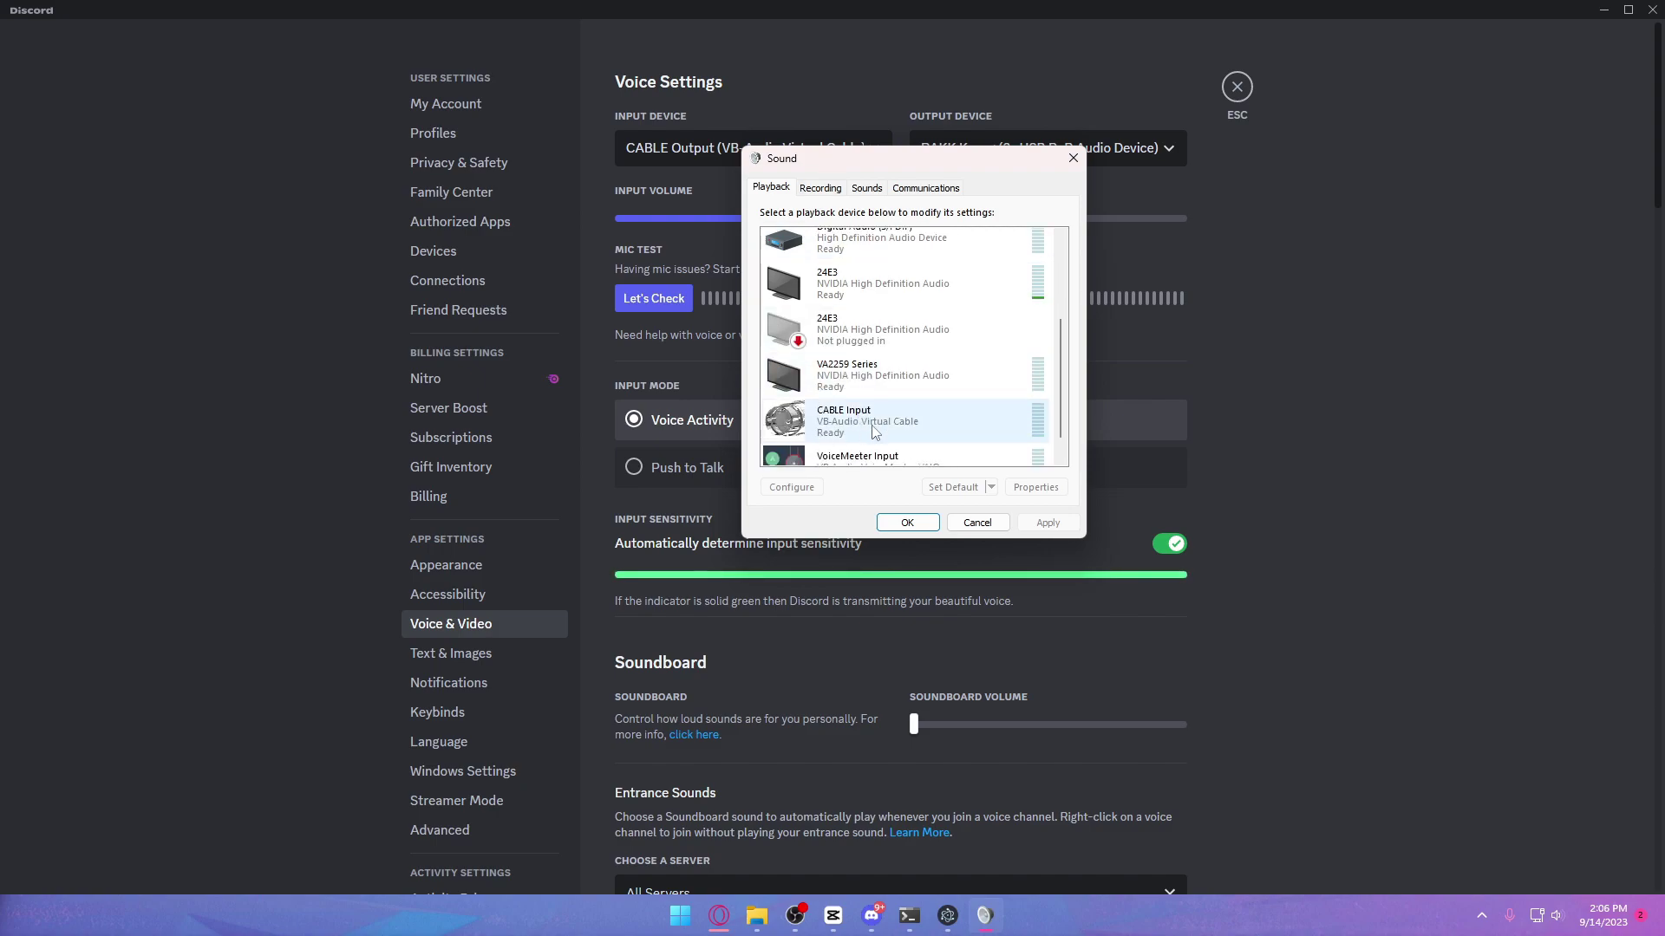
{"action": "left_click", "coordinate": [819, 188]}
{"action": "scroll", "coordinate": [847, 394], "scroll_direction": "down", "scroll_amount": 3}
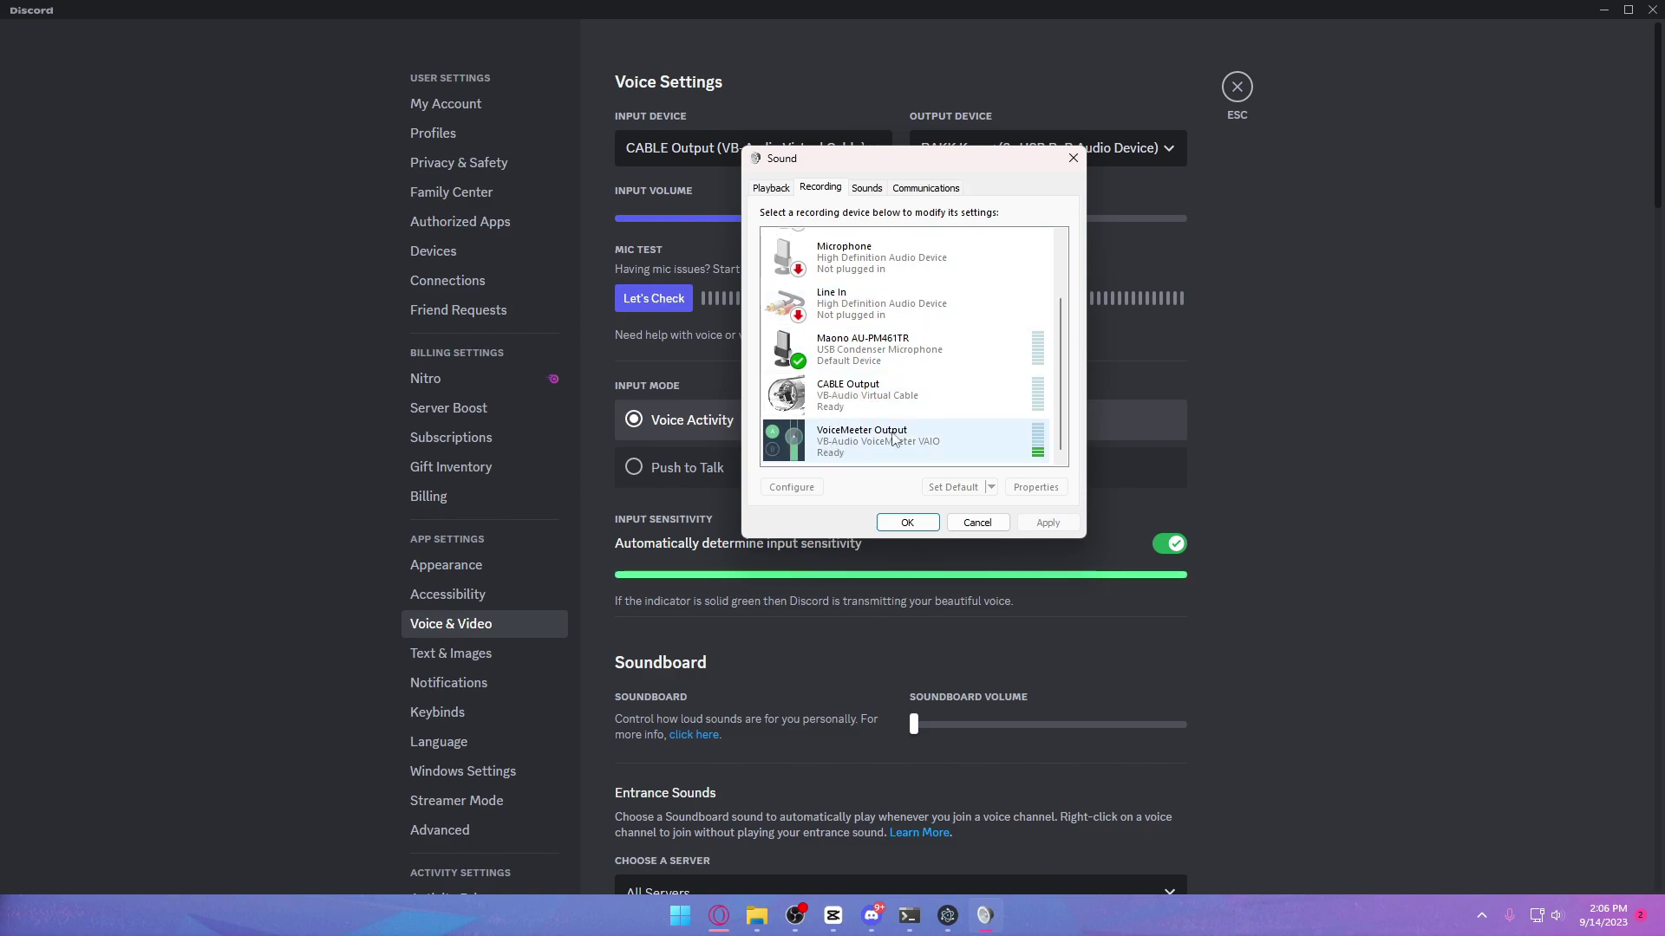
{"action": "left_click", "coordinate": [921, 525]}
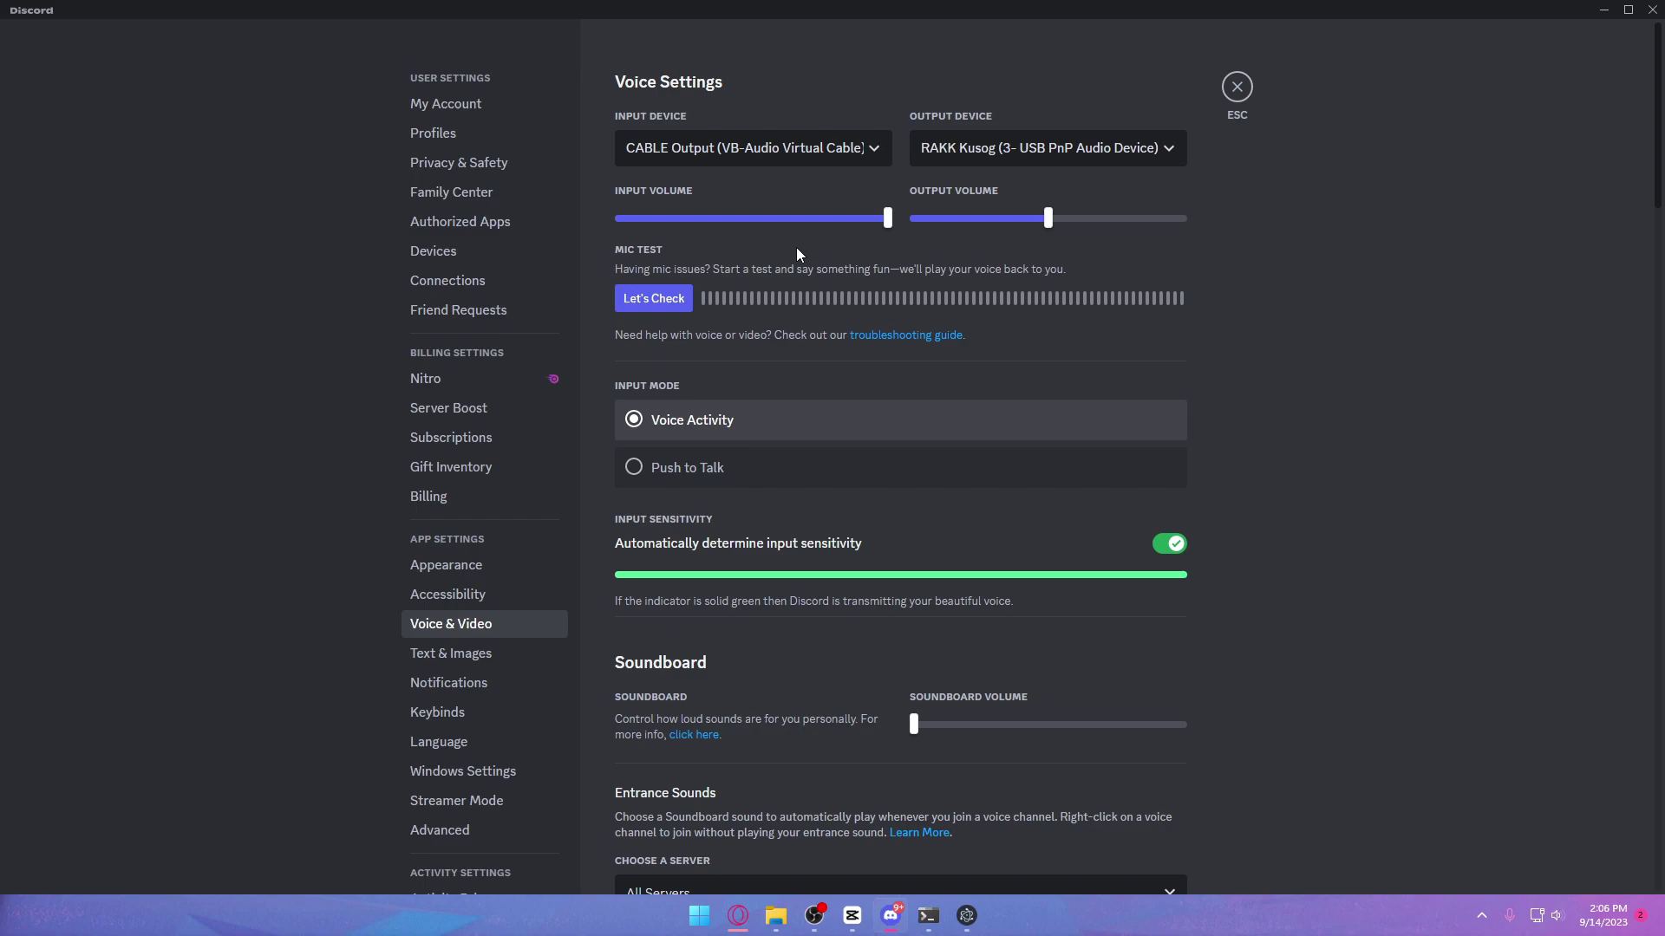
Step: Check Discord's input device choices for CABLE Output (VB-Audio Virtual Cable), then close and reopen the user settings
{"action": "left_click", "coordinate": [672, 152]}
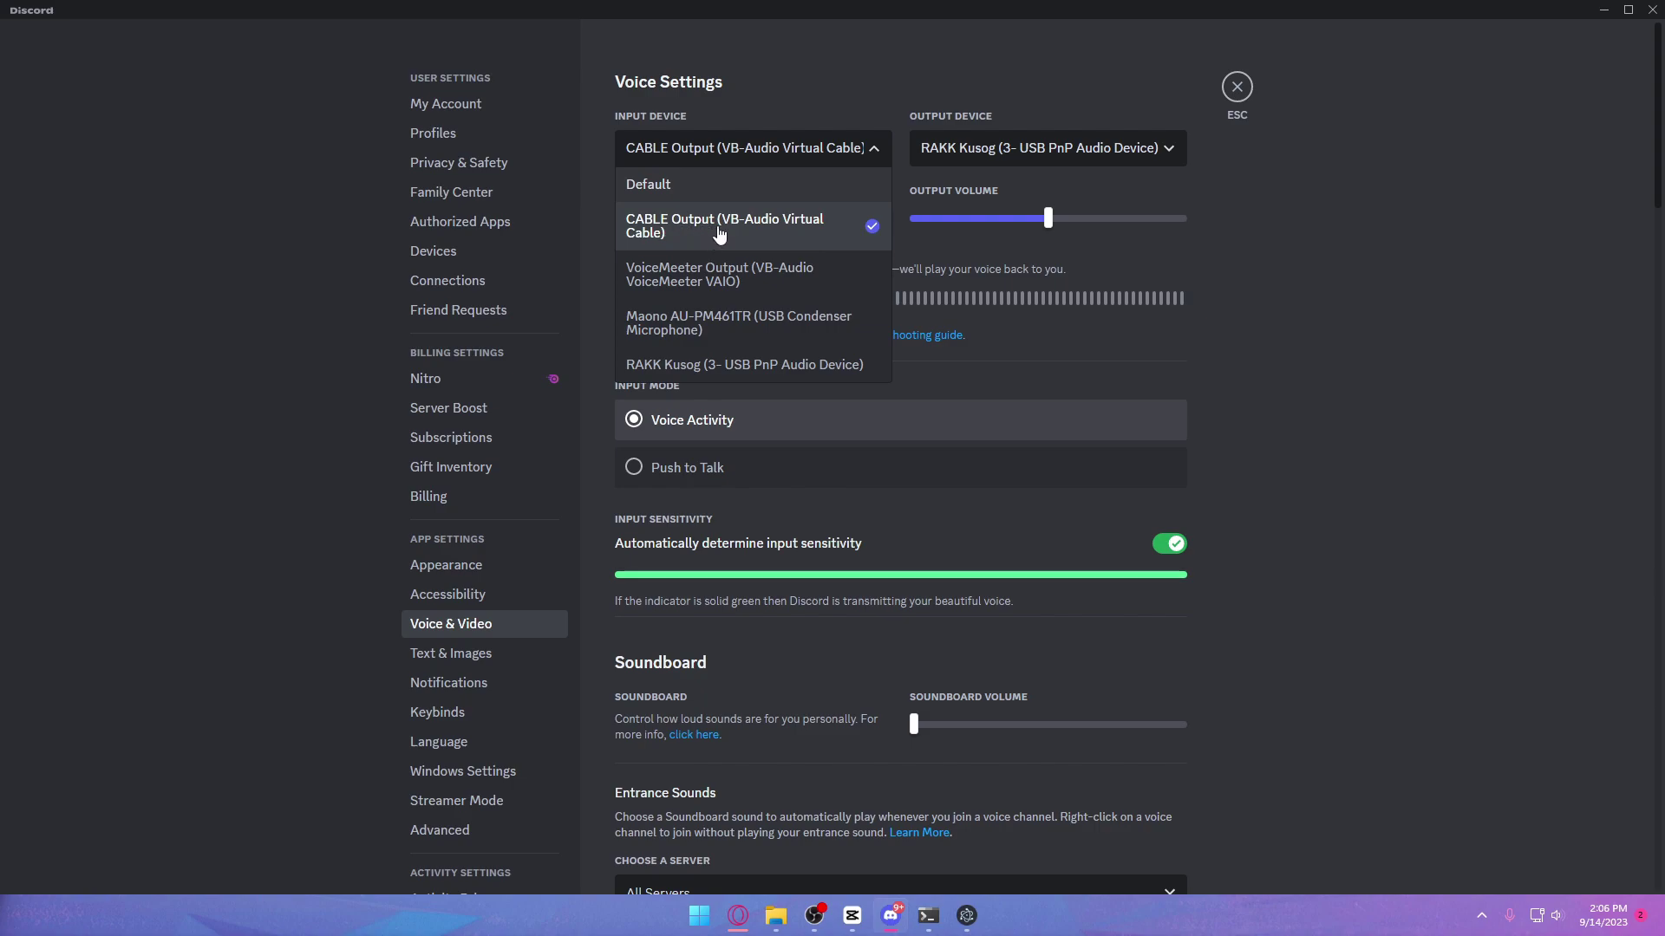
{"action": "left_click", "coordinate": [1235, 88]}
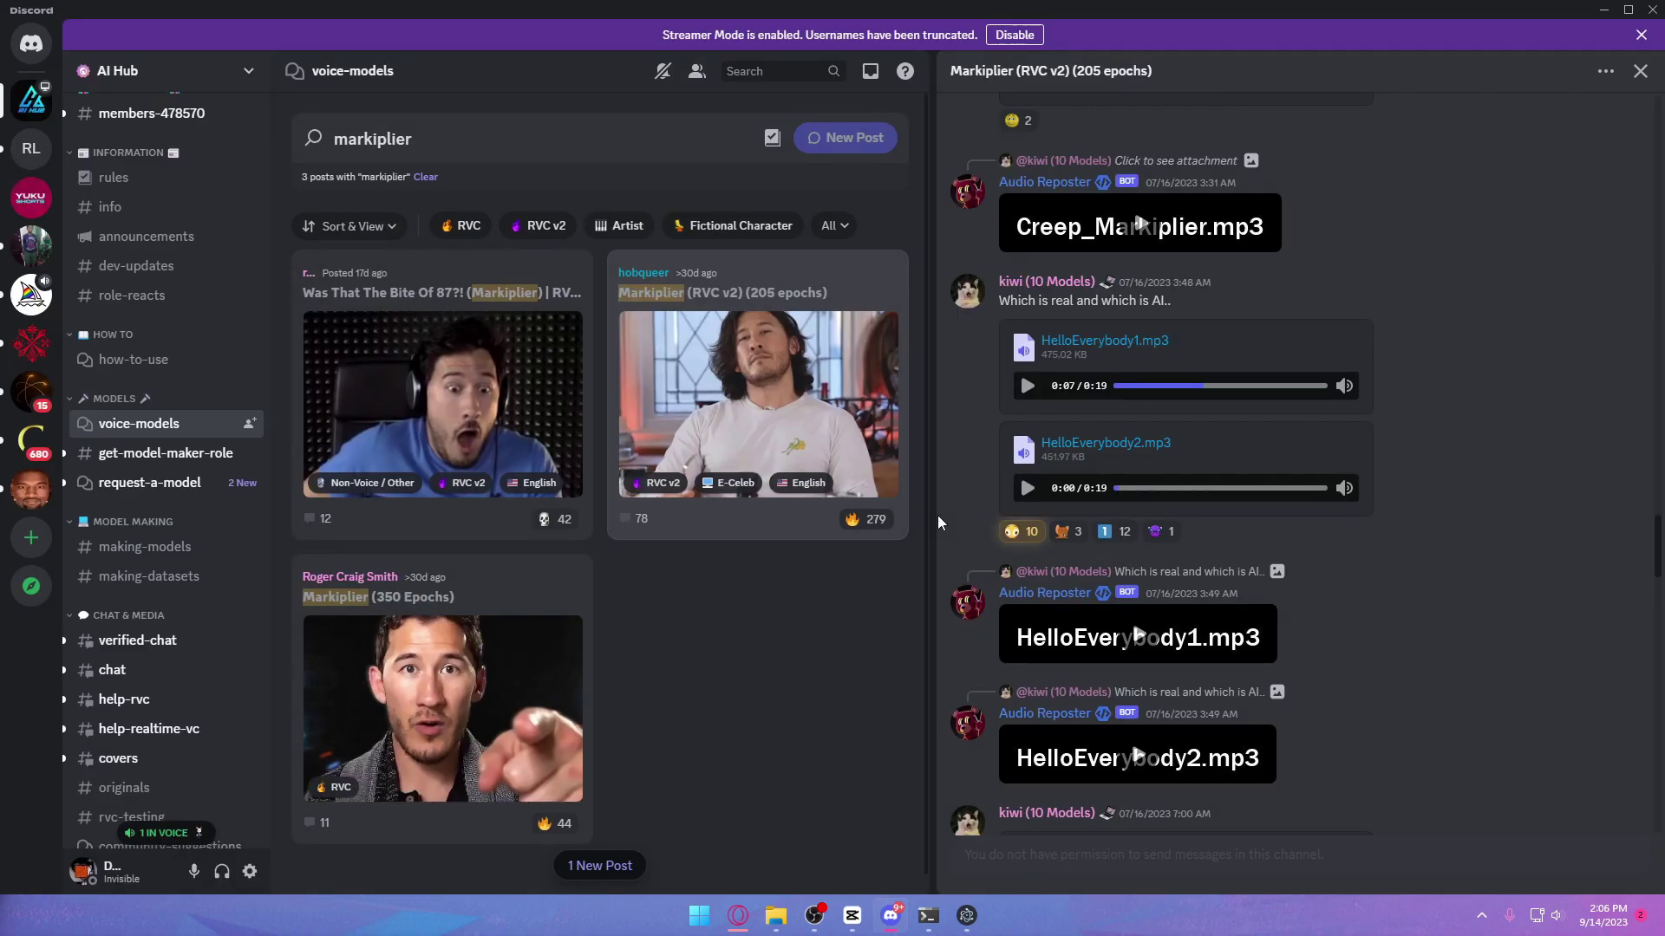
{"action": "left_click", "coordinate": [250, 871]}
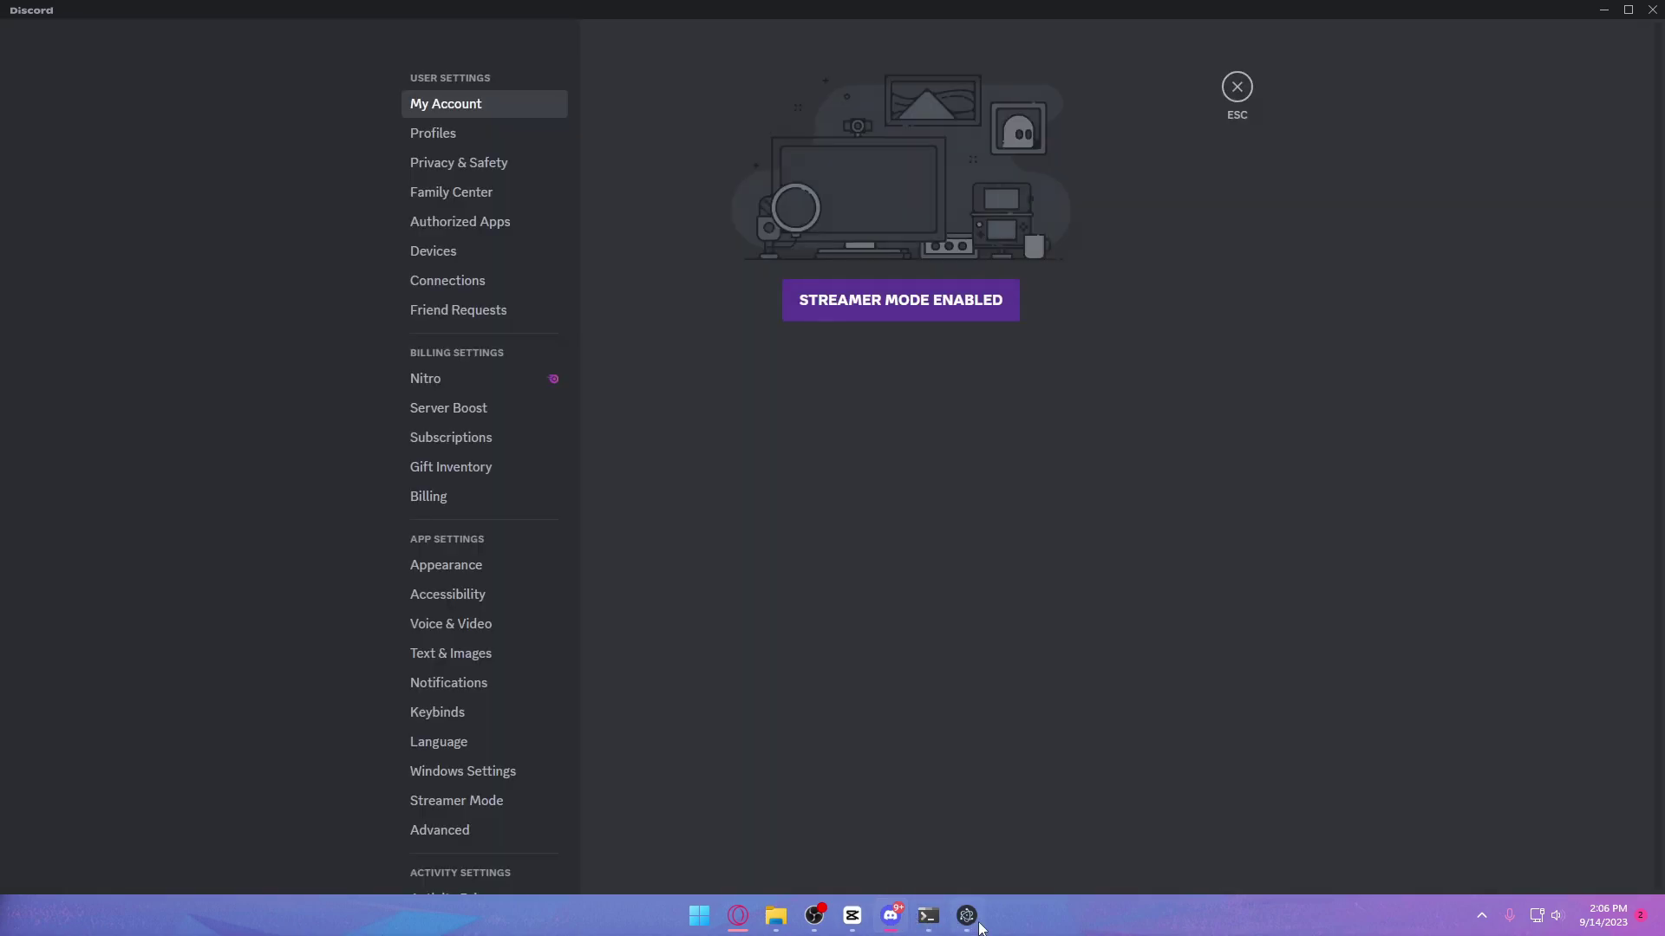
Step: Switch to the Realtime Voice Changer Client and select CABLE Input (VB-Audio Virtual Cable) as the audio output
{"action": "left_click", "coordinate": [964, 916]}
{"action": "scroll", "coordinate": [774, 422], "scroll_direction": "up", "scroll_amount": 2}
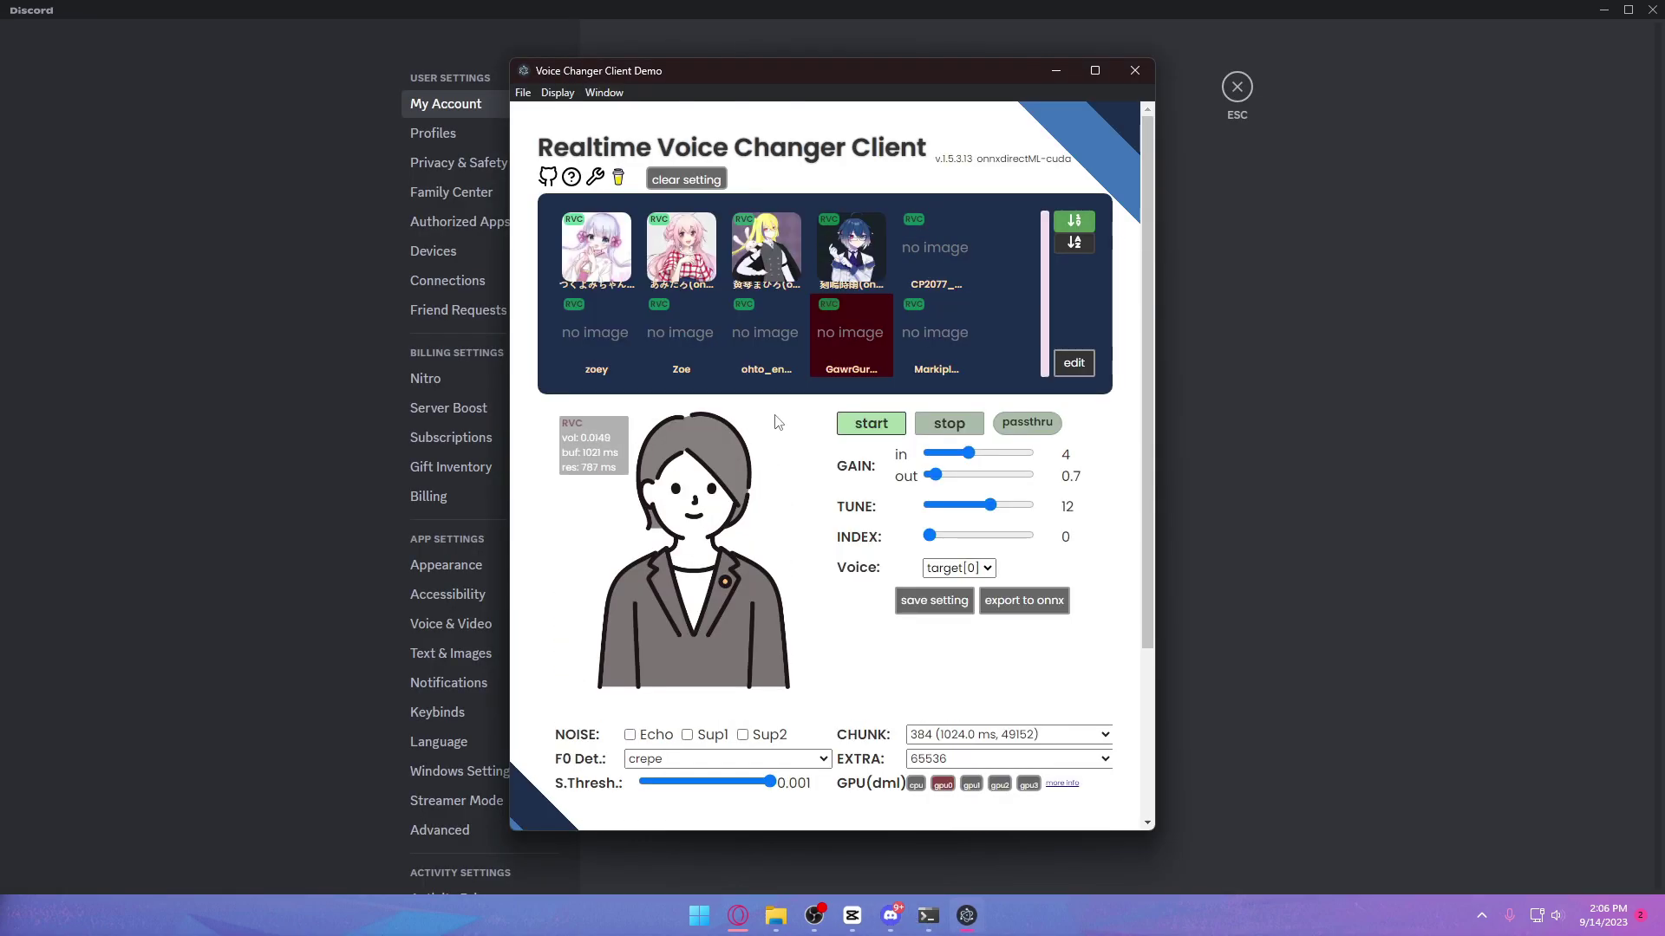
{"action": "scroll", "coordinate": [778, 422], "scroll_direction": "down", "scroll_amount": 3}
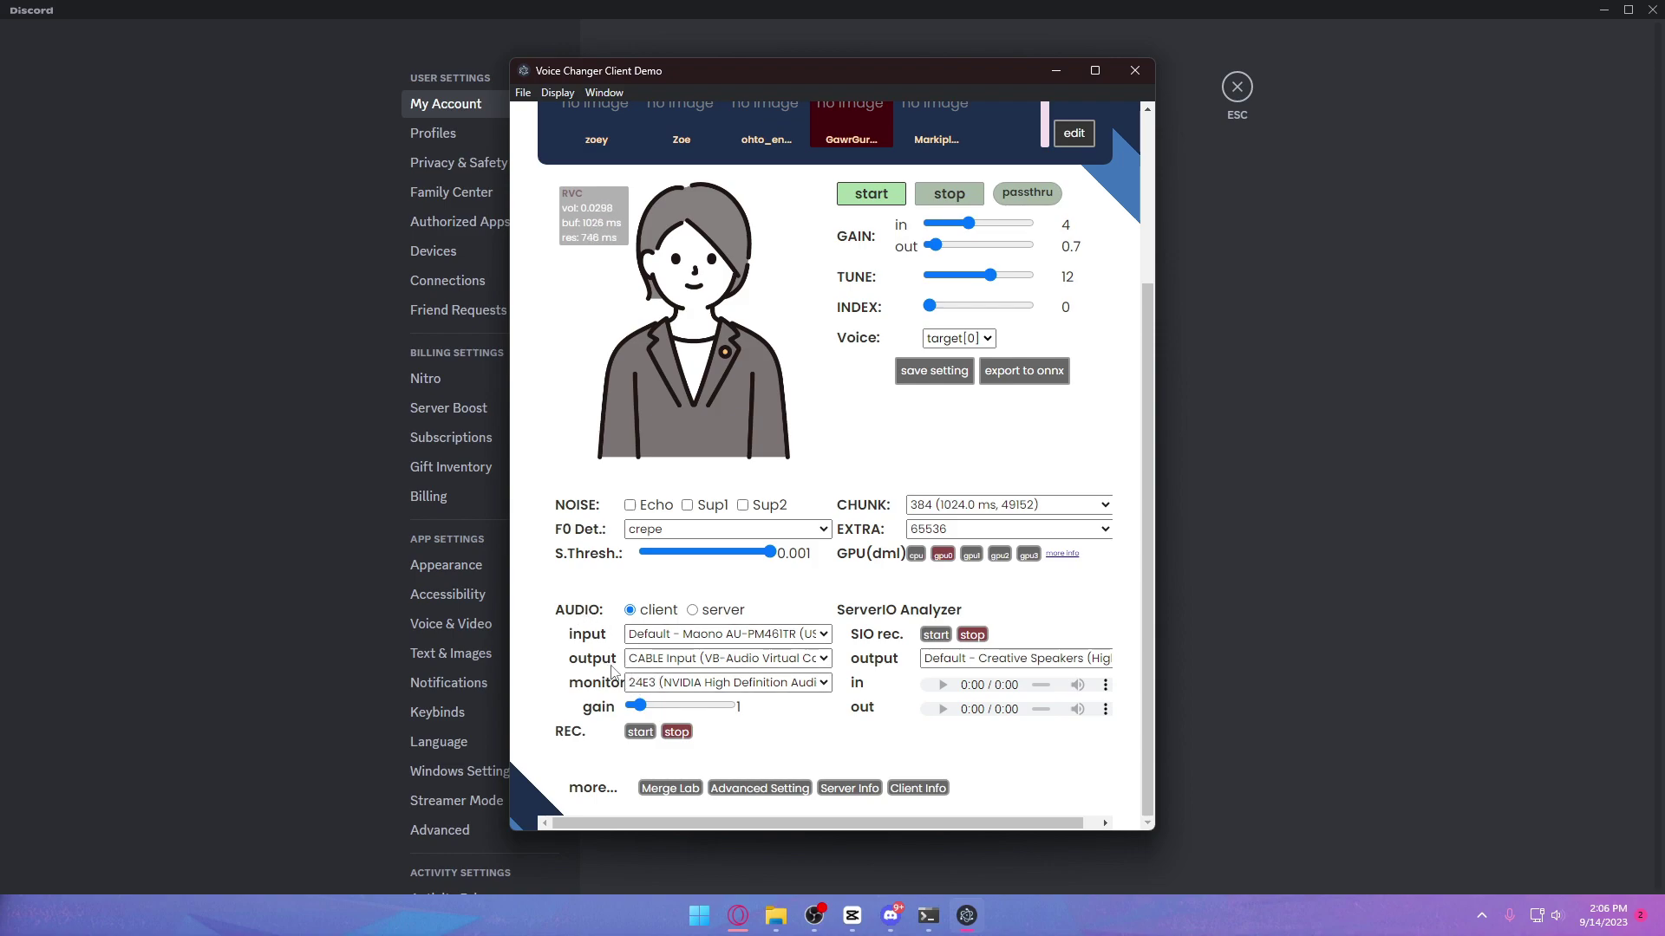
{"action": "left_click", "coordinate": [638, 661]}
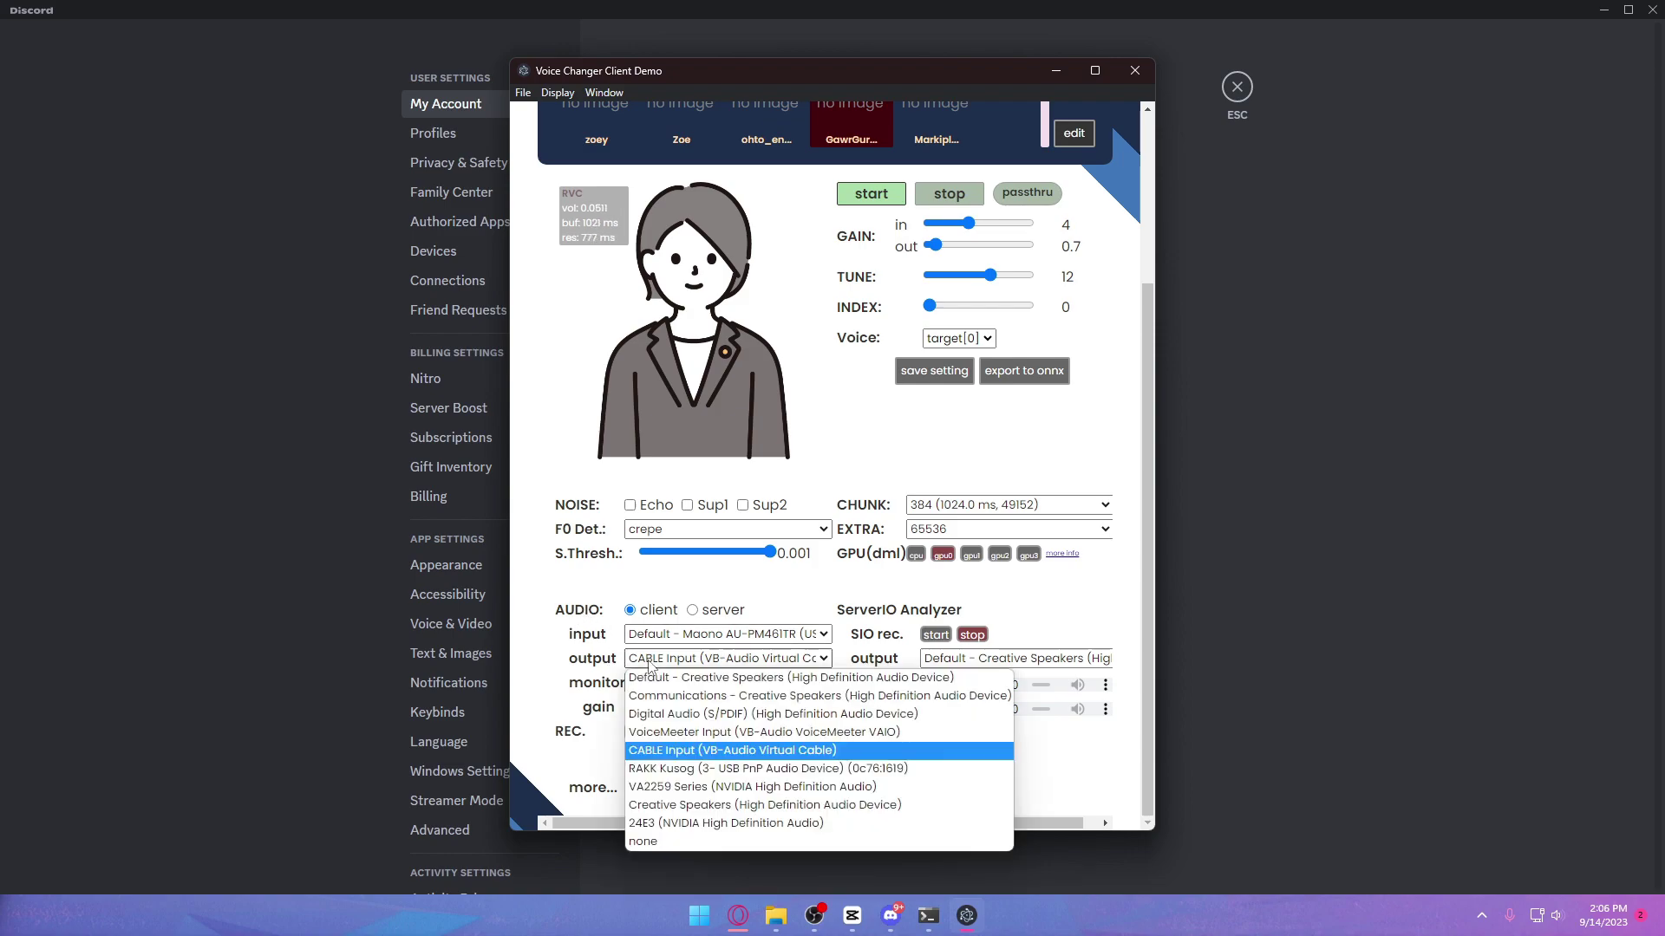
{"action": "left_click", "coordinate": [672, 751]}
{"action": "scroll", "coordinate": [865, 597], "scroll_direction": "up", "scroll_amount": 3}
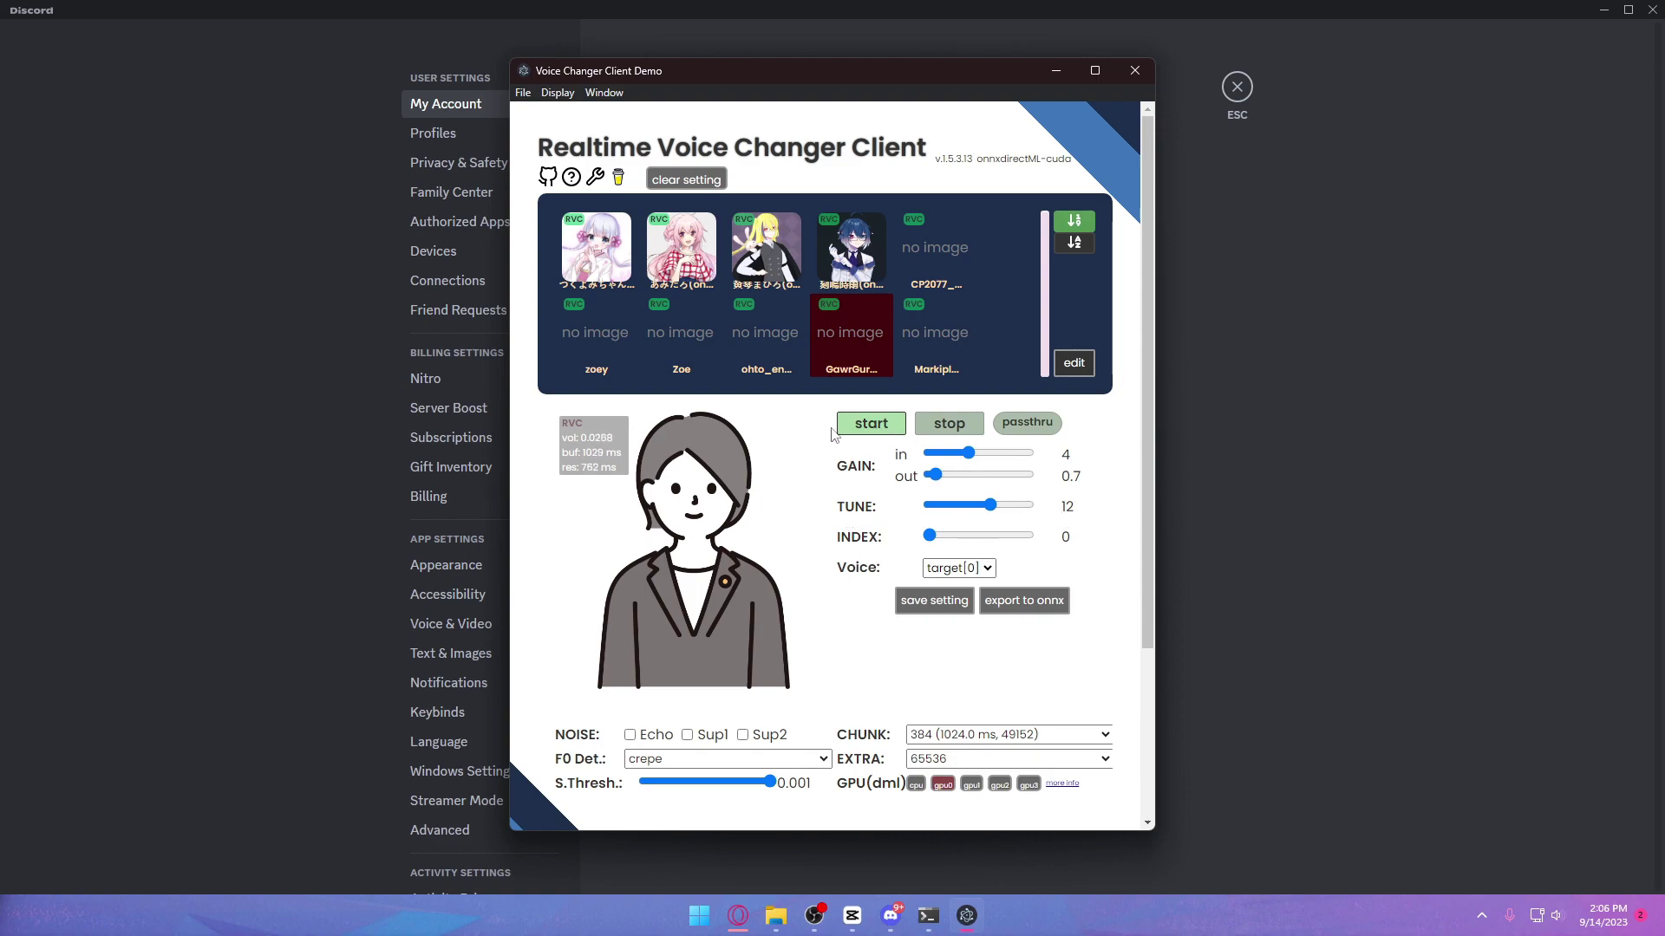
Step: Return to Discord's Voice & Video settings, run the mic test to hear the changed voice, and stop it
{"action": "left_click", "coordinate": [491, 351]}
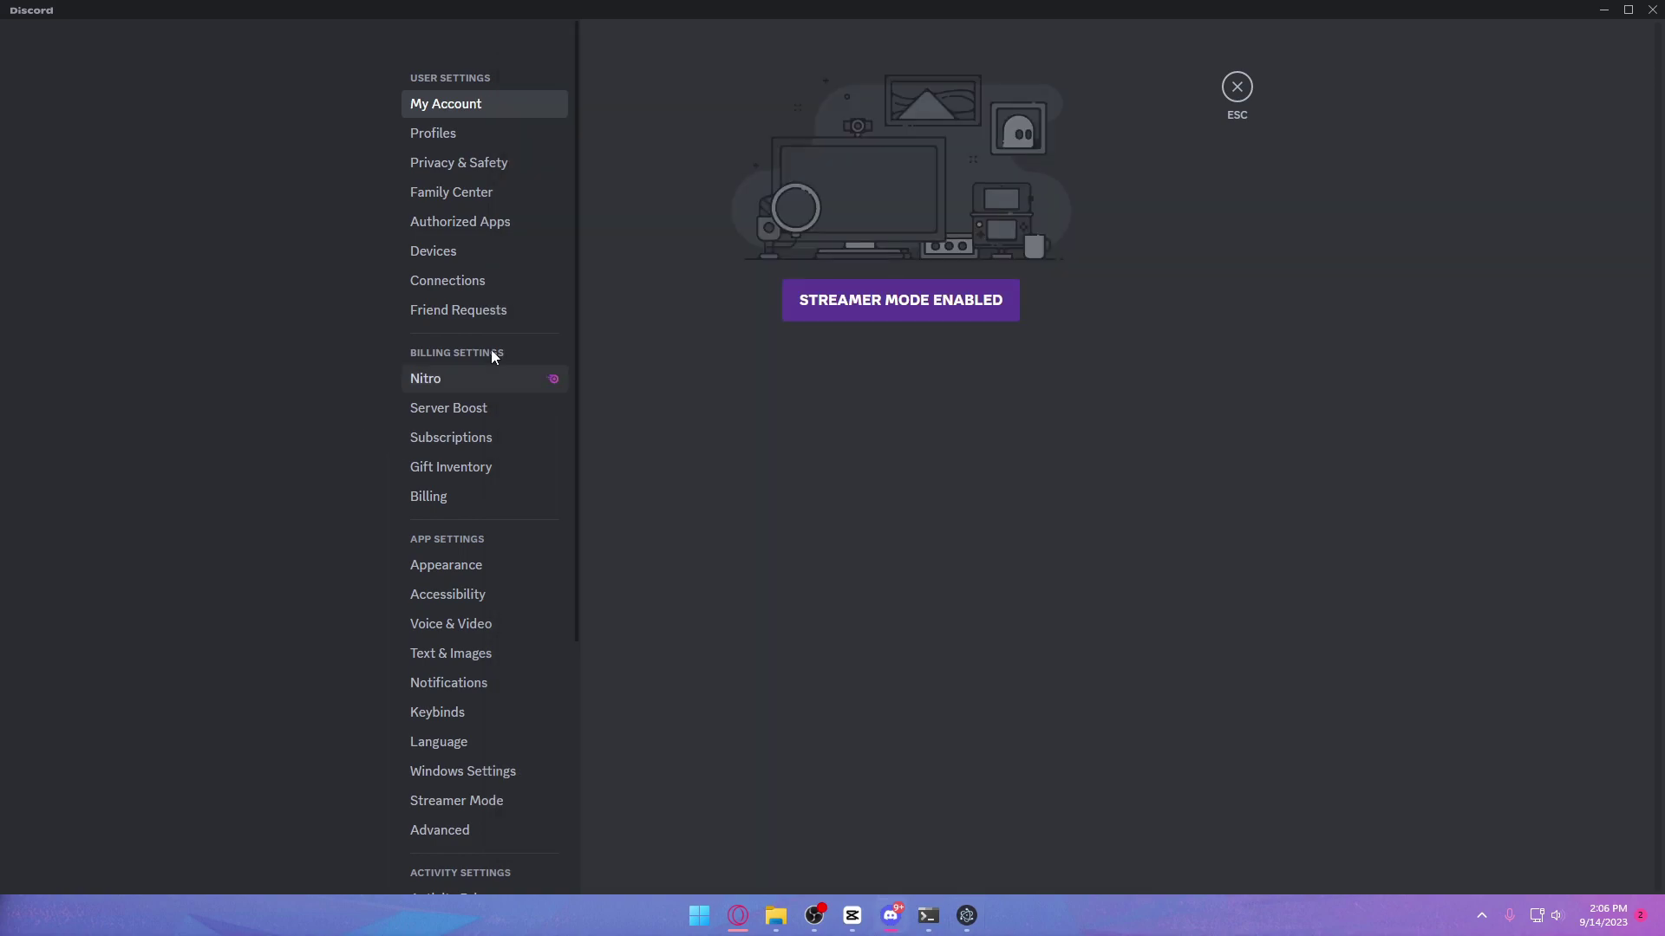
{"action": "left_click", "coordinate": [479, 626]}
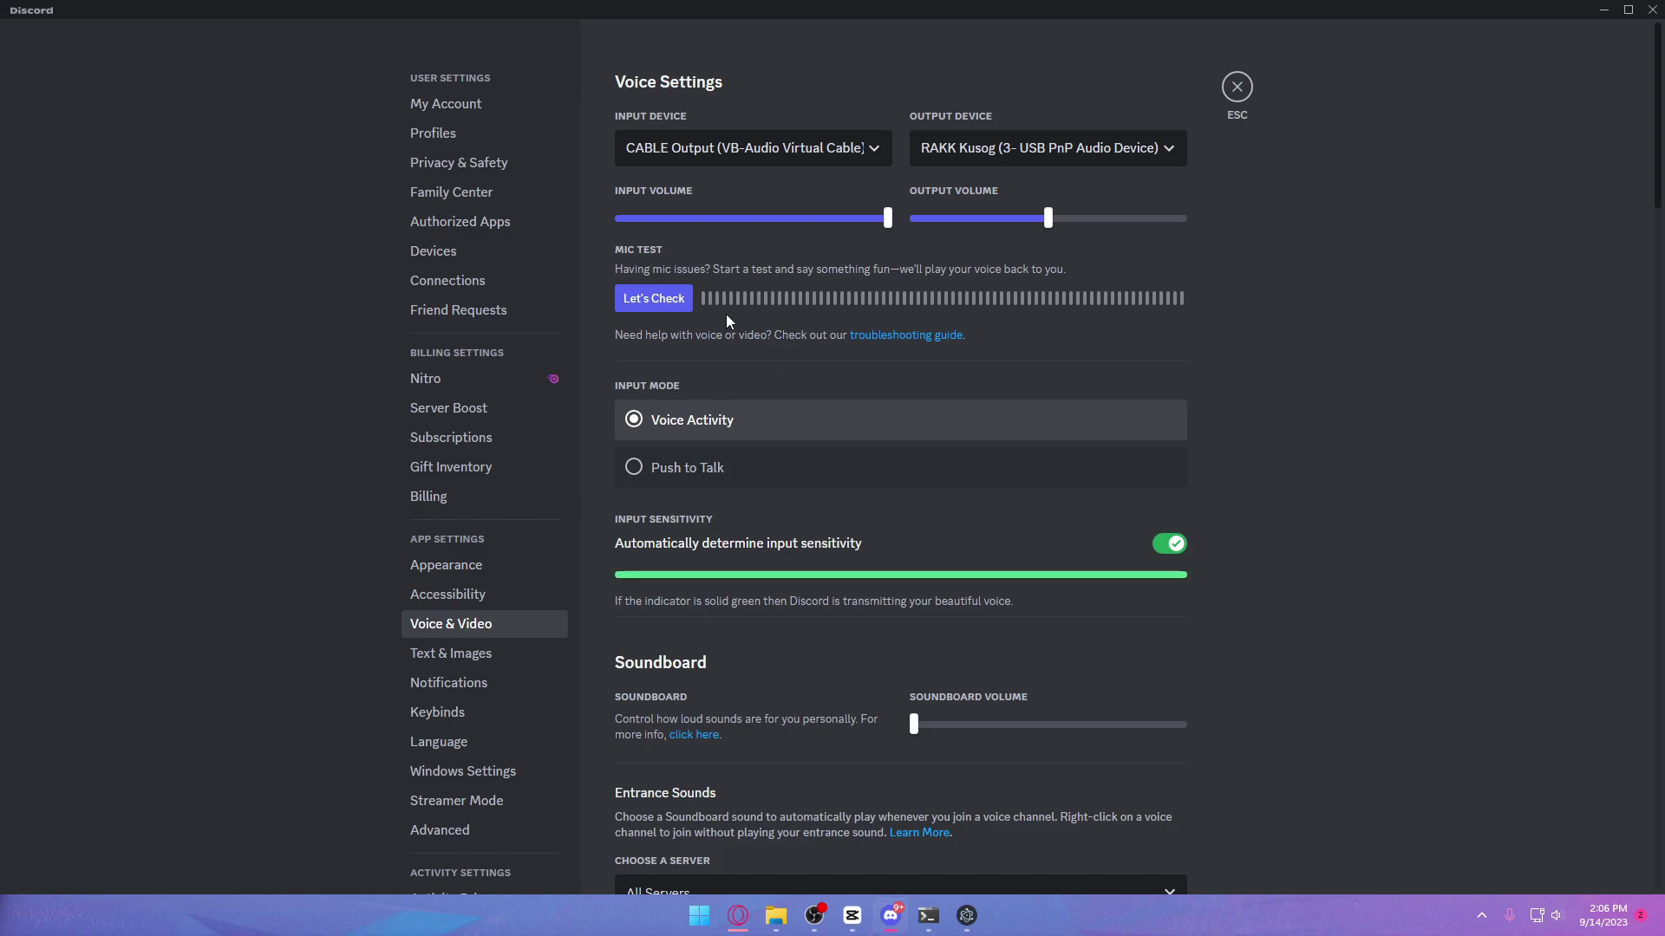
{"action": "left_click", "coordinate": [683, 309]}
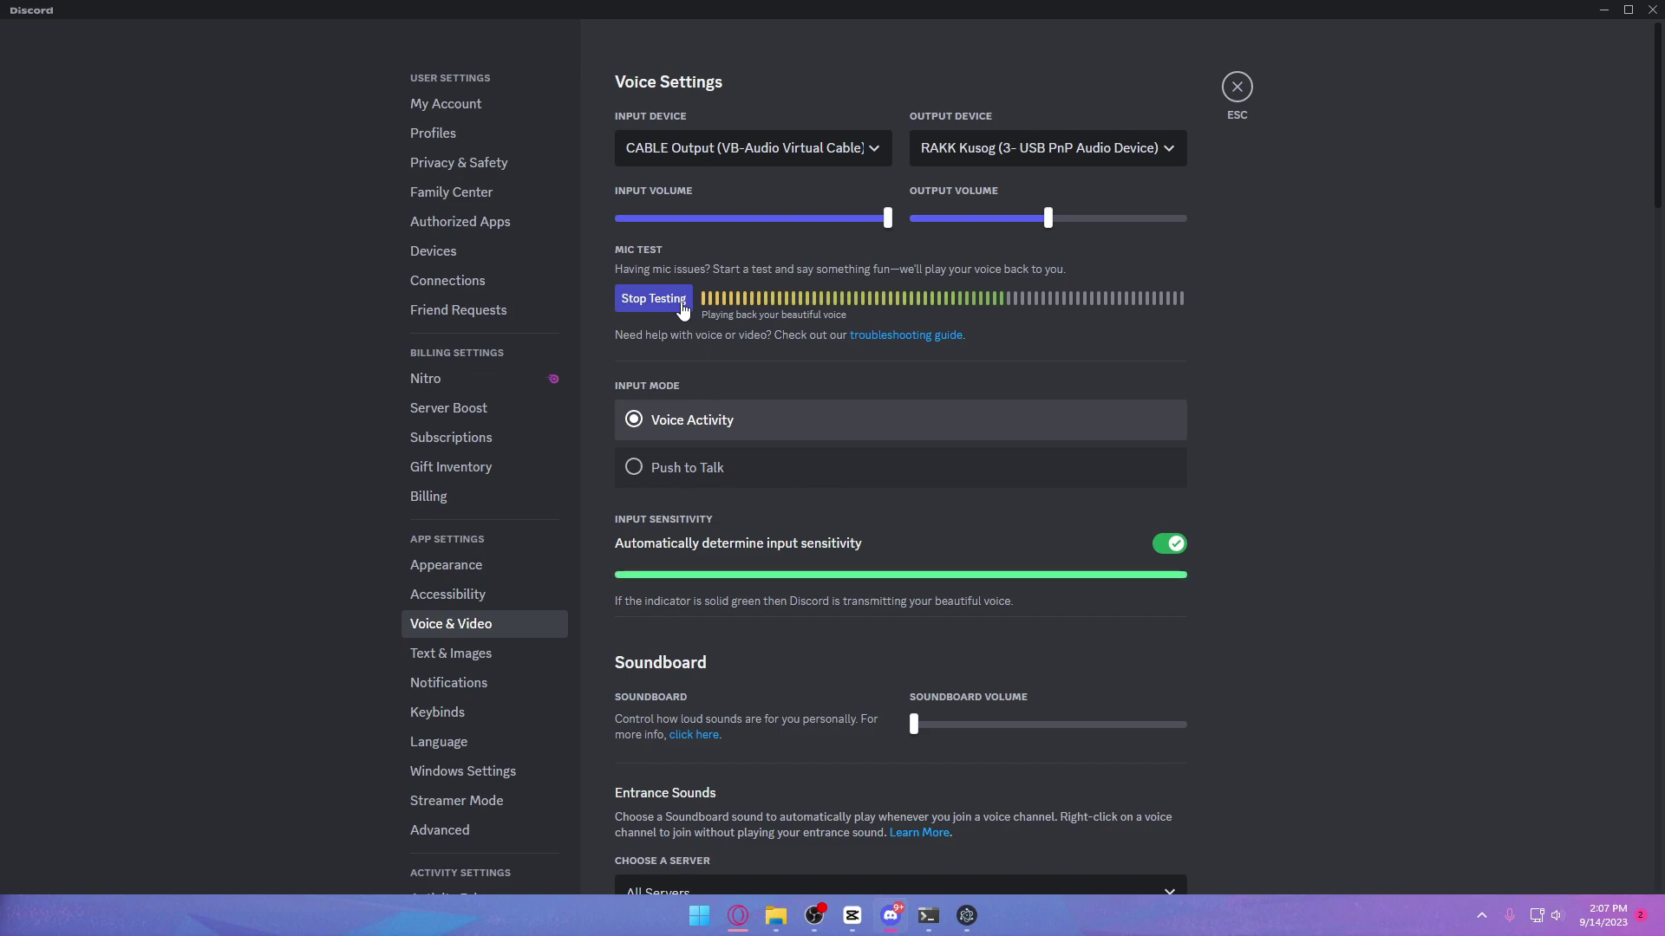
{"action": "left_click", "coordinate": [683, 309]}
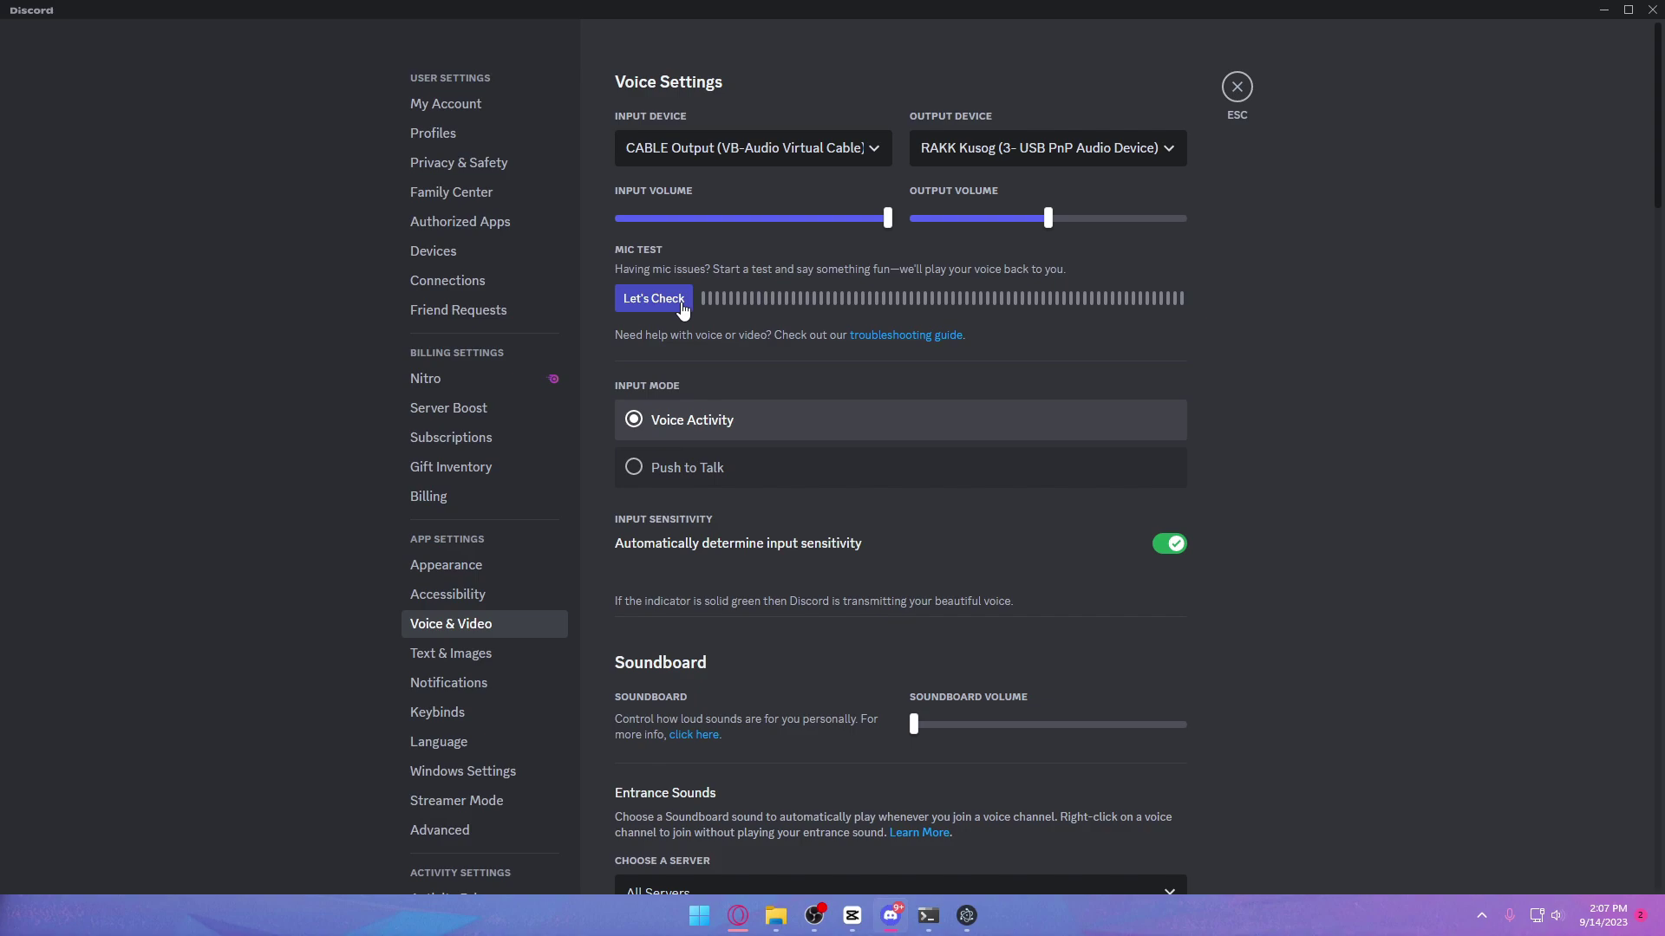